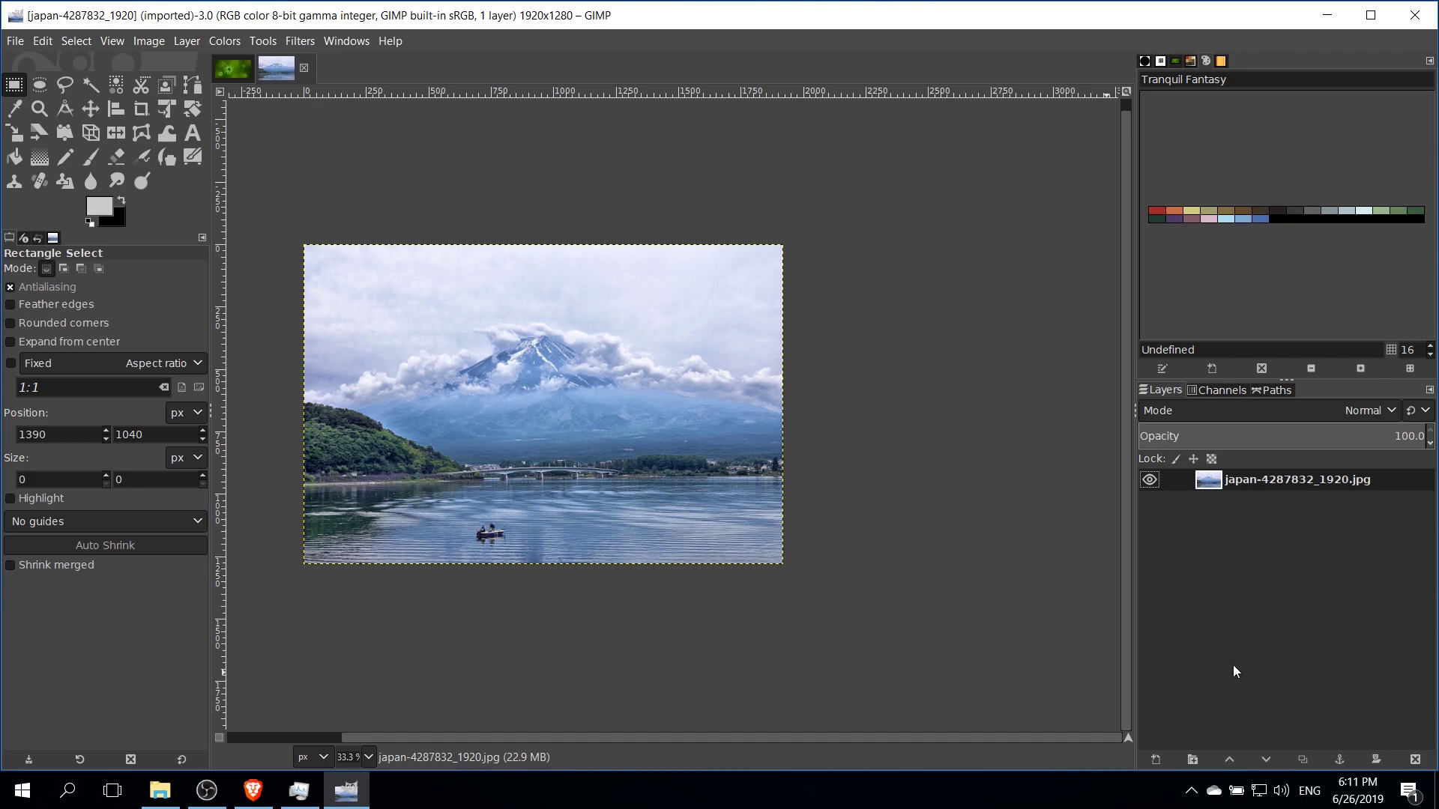
# - Zoom in on the fishermen's boat below the bridge in the lake photo
pyautogui.scroll(4, 450, 562)
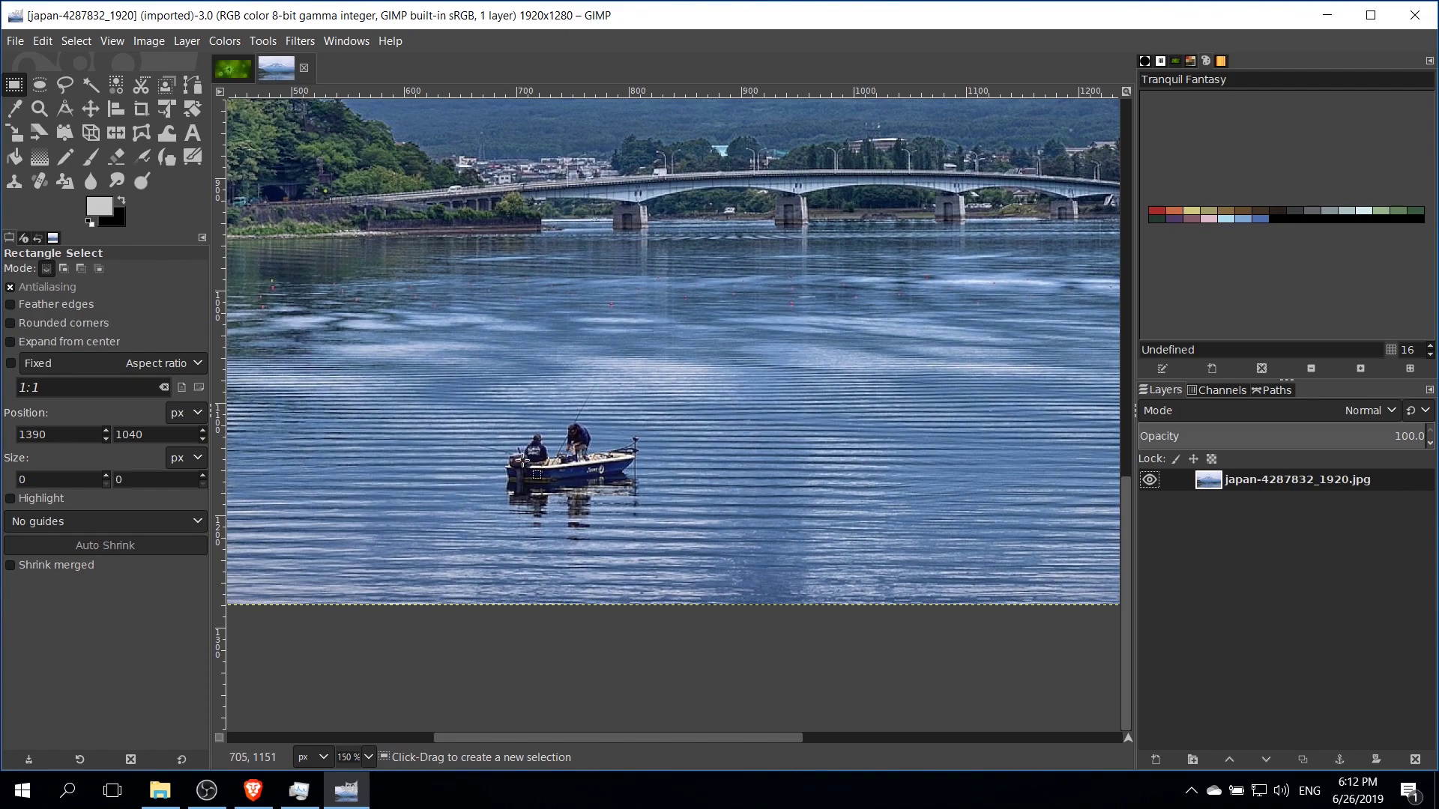
pyautogui.scroll(1, 704, 507)
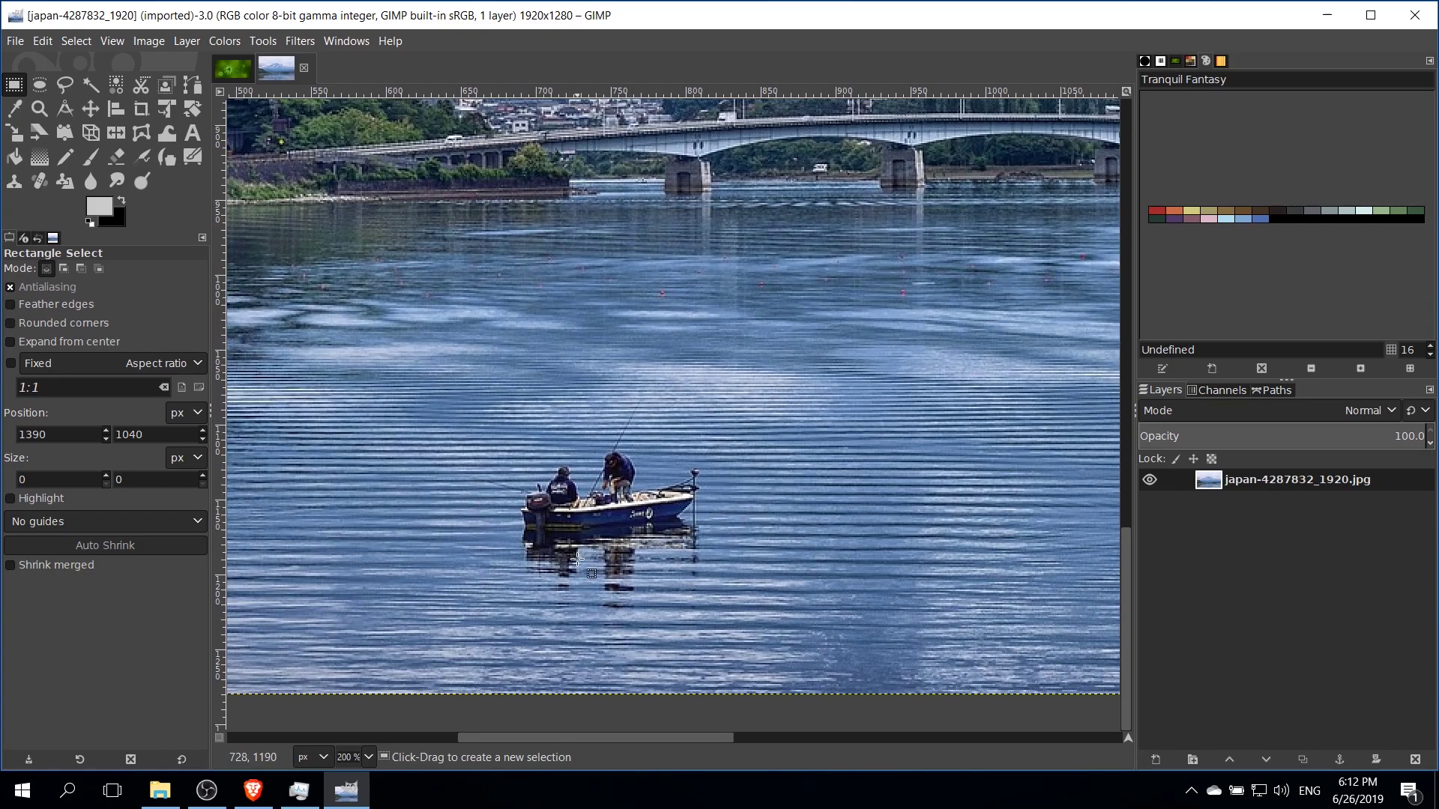
pyautogui.scroll(-1, 749, 529)
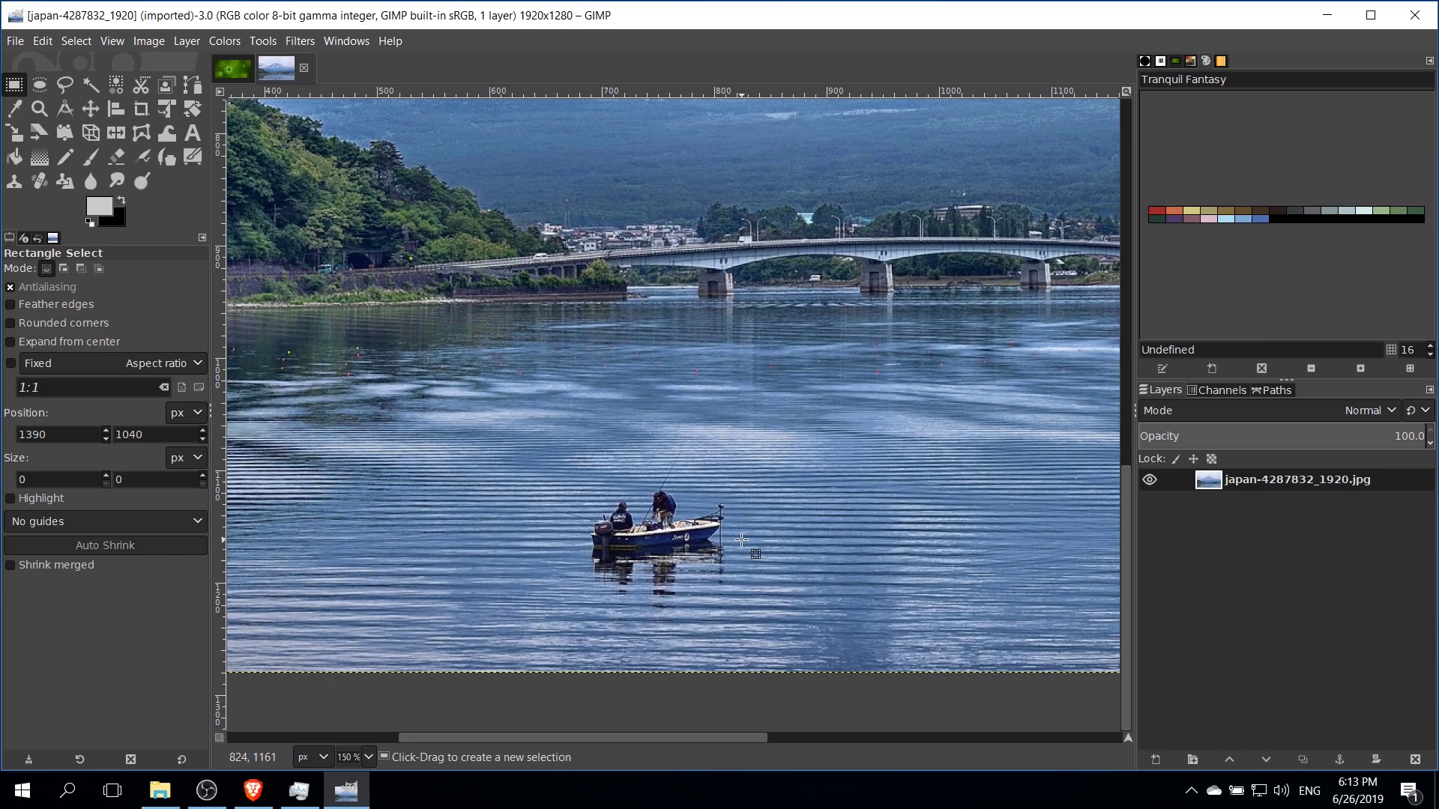
pyautogui.keyDown('ctrl'); pyautogui.scroll(1, 741, 540); pyautogui.keyUp('ctrl')
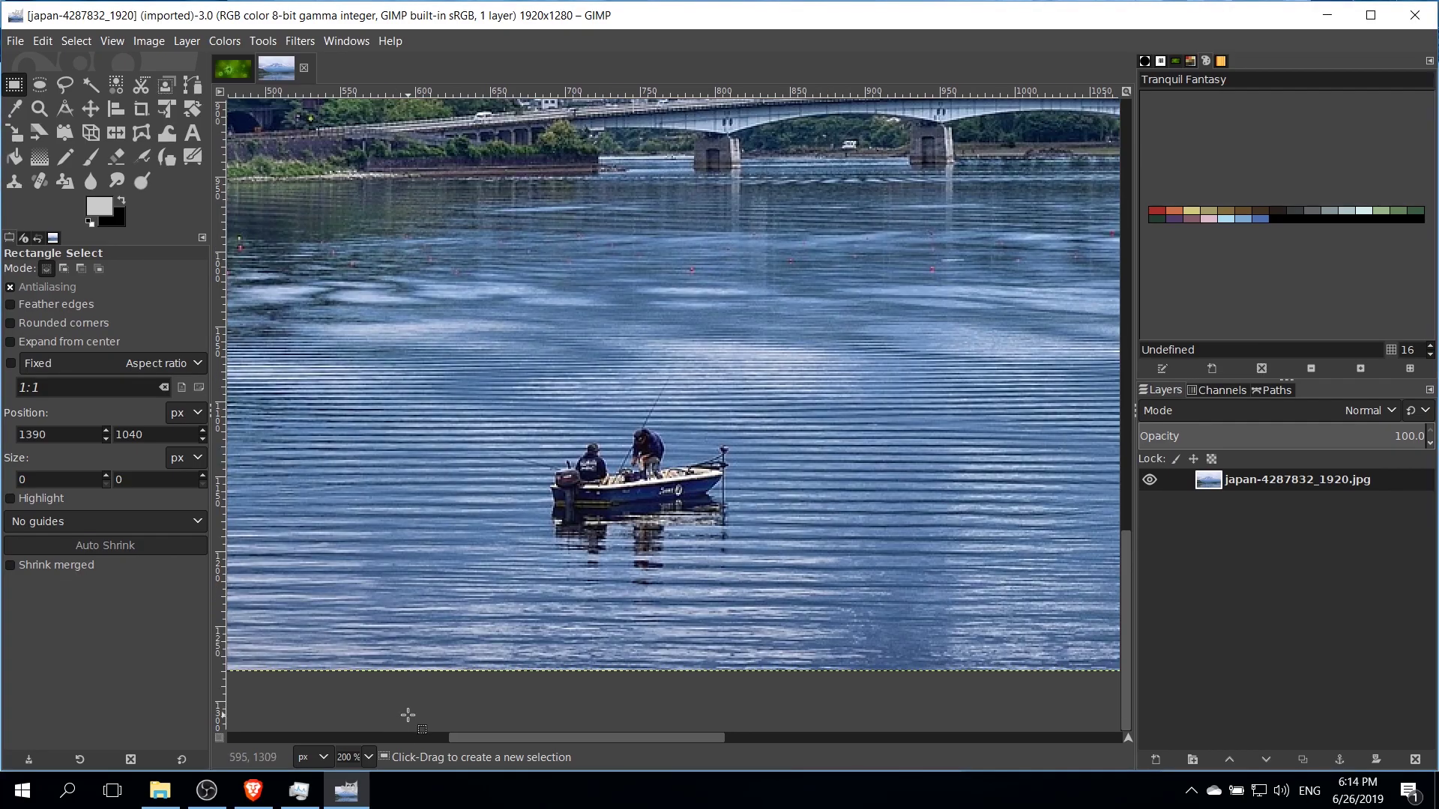
# - Open the downloaded resynth_win_32_64.zip archive from the desktop
pyautogui.click(252, 791)
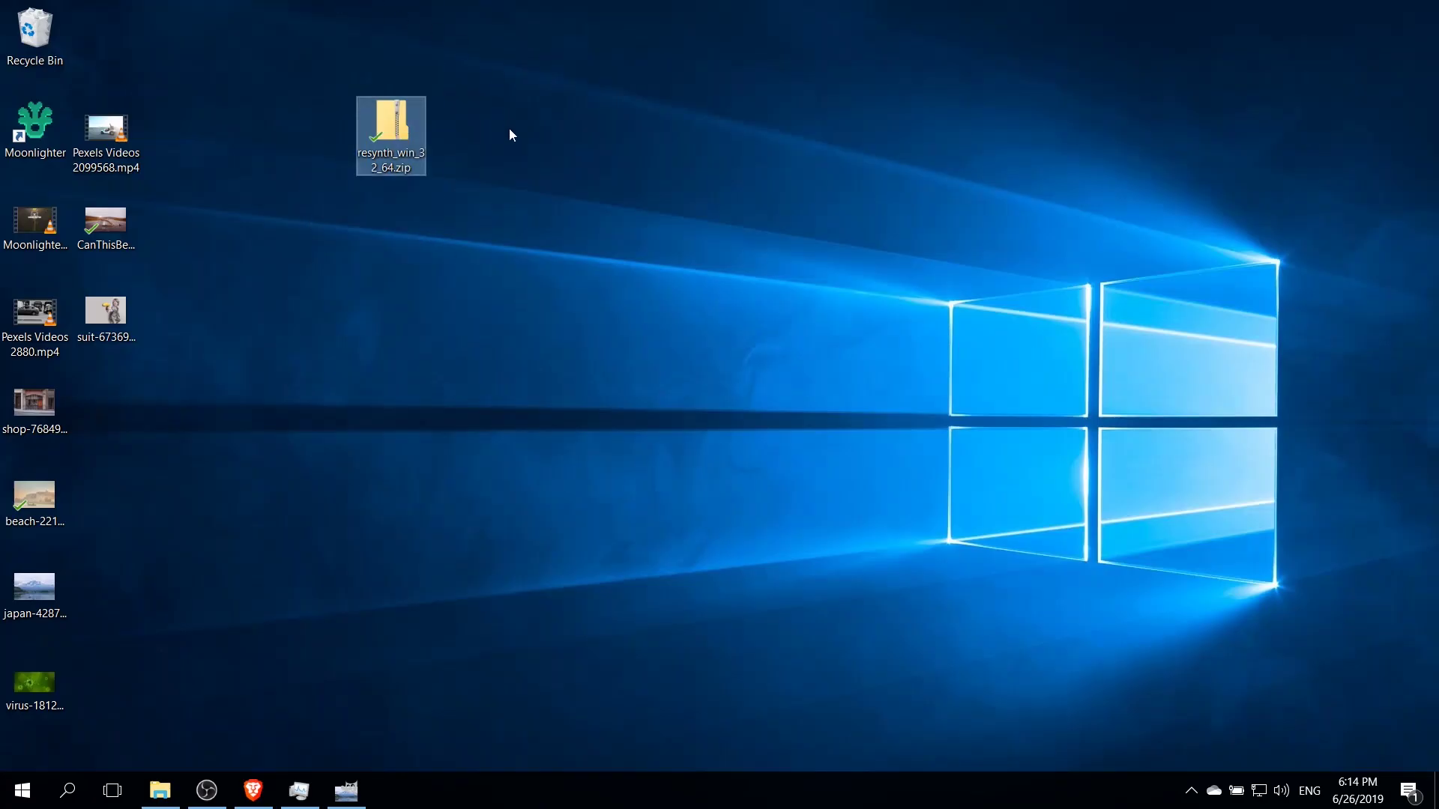
pyautogui.doubleClick(391, 123)
pyautogui.moveTo(557, 230); pyautogui.dragTo(644, 222)
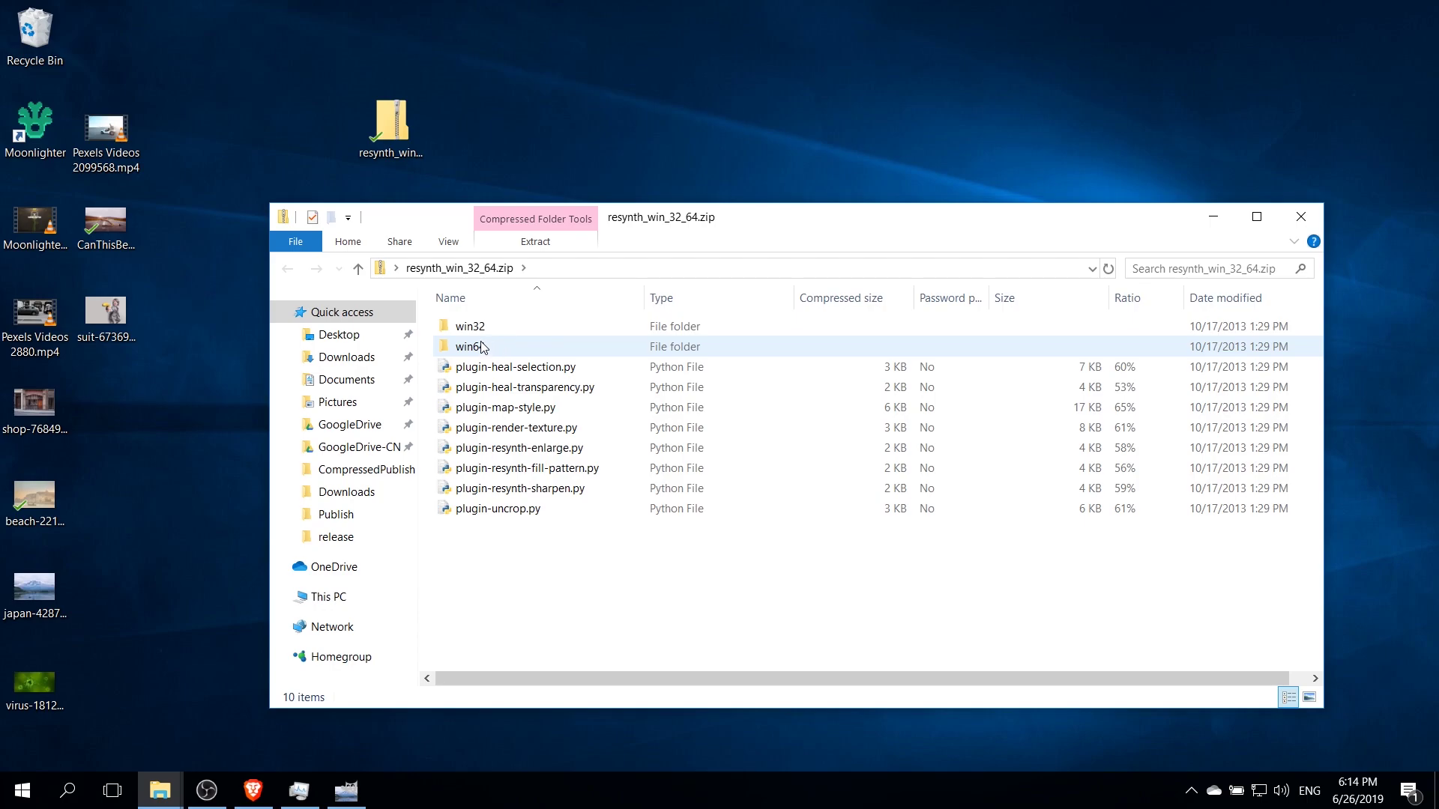
# - Check the two resynthesizer executables in win64, then return to the archive root
pyautogui.doubleClick(481, 344)
pyautogui.moveTo(506, 384); pyautogui.dragTo(502, 322)
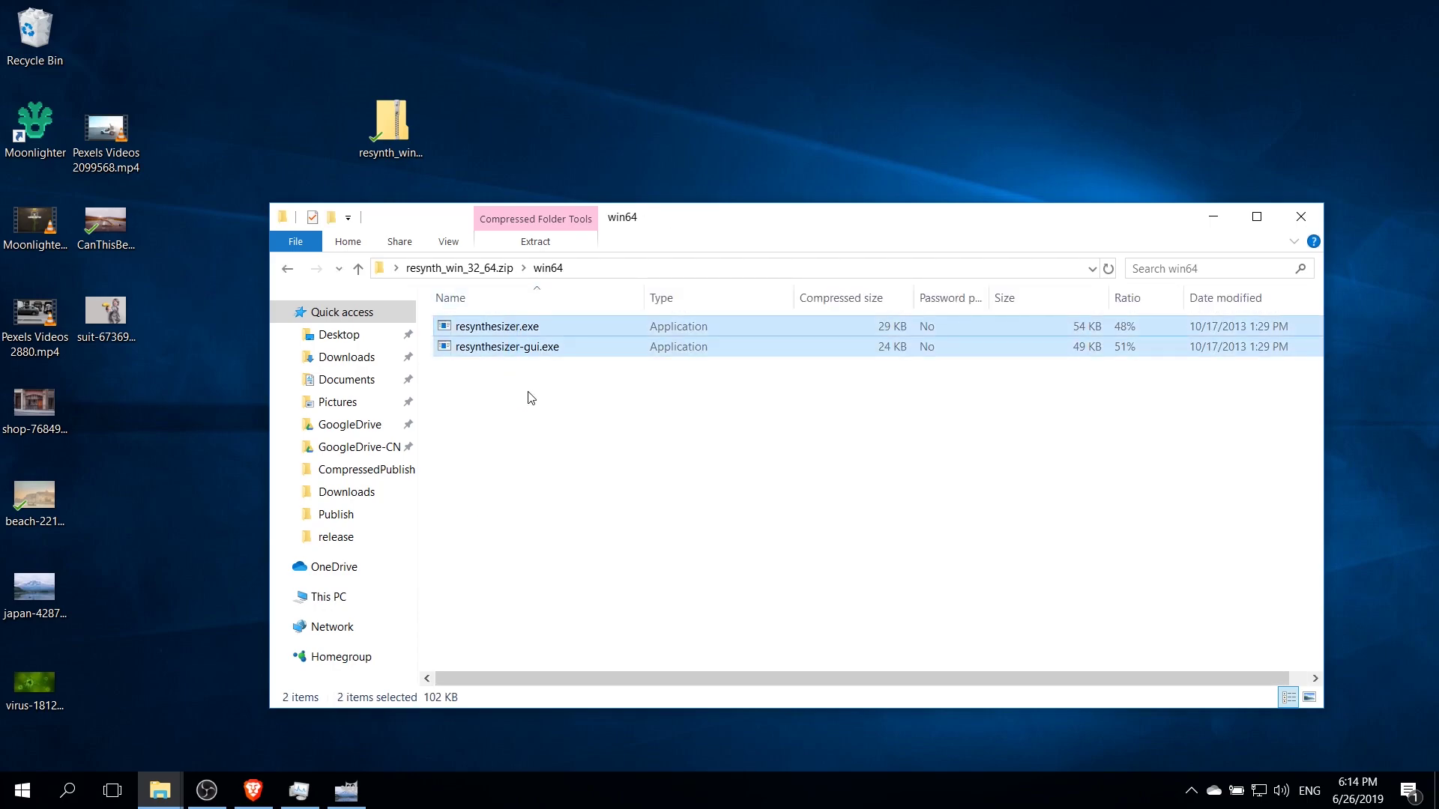
pyautogui.moveTo(573, 389); pyautogui.dragTo(434, 324)
pyautogui.press('BackSpace')
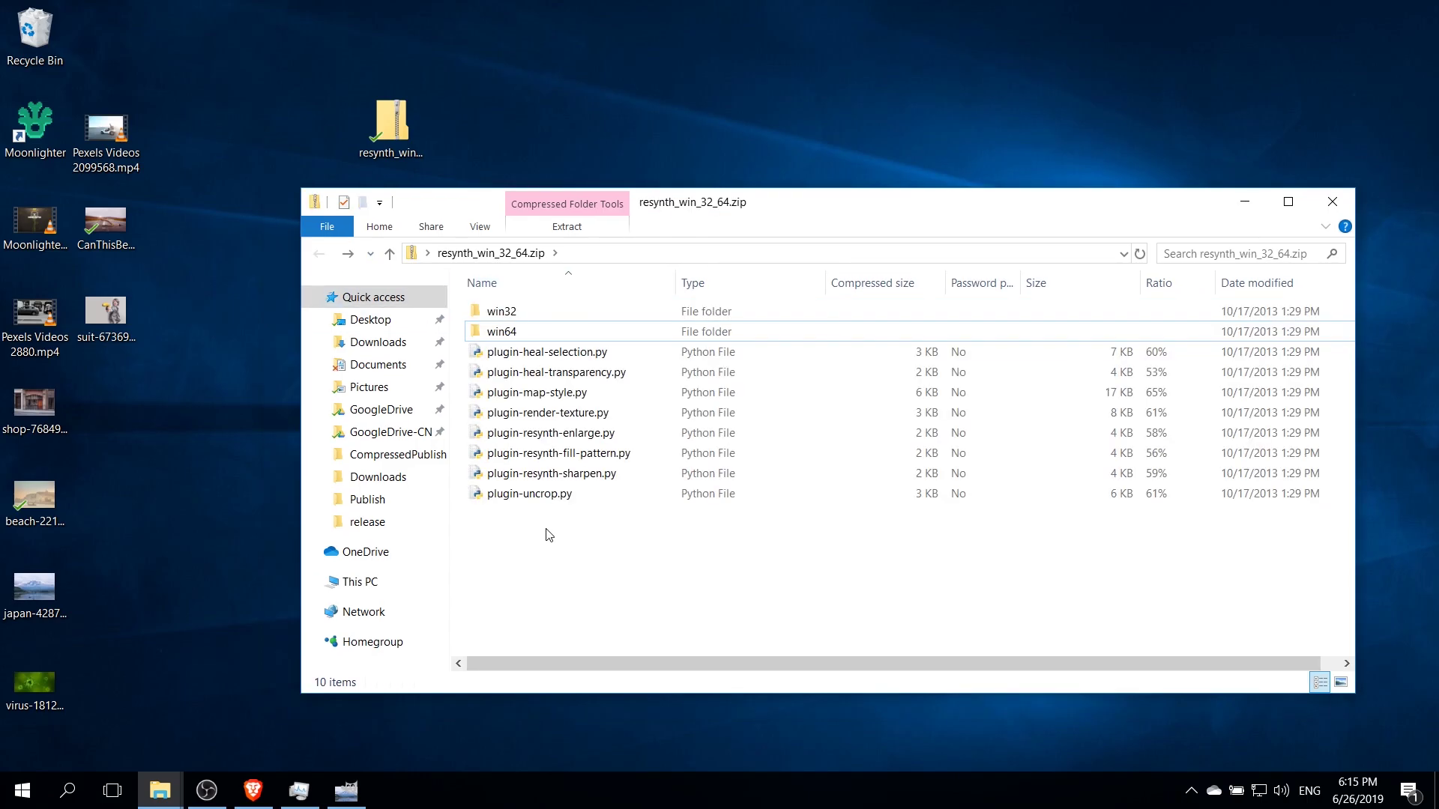
# - Browse to C:\Program Files\GIMP 2\lib\gimp\2.0\plug-ins next to the archive window
pyautogui.moveTo(582, 526); pyautogui.dragTo(545, 335)
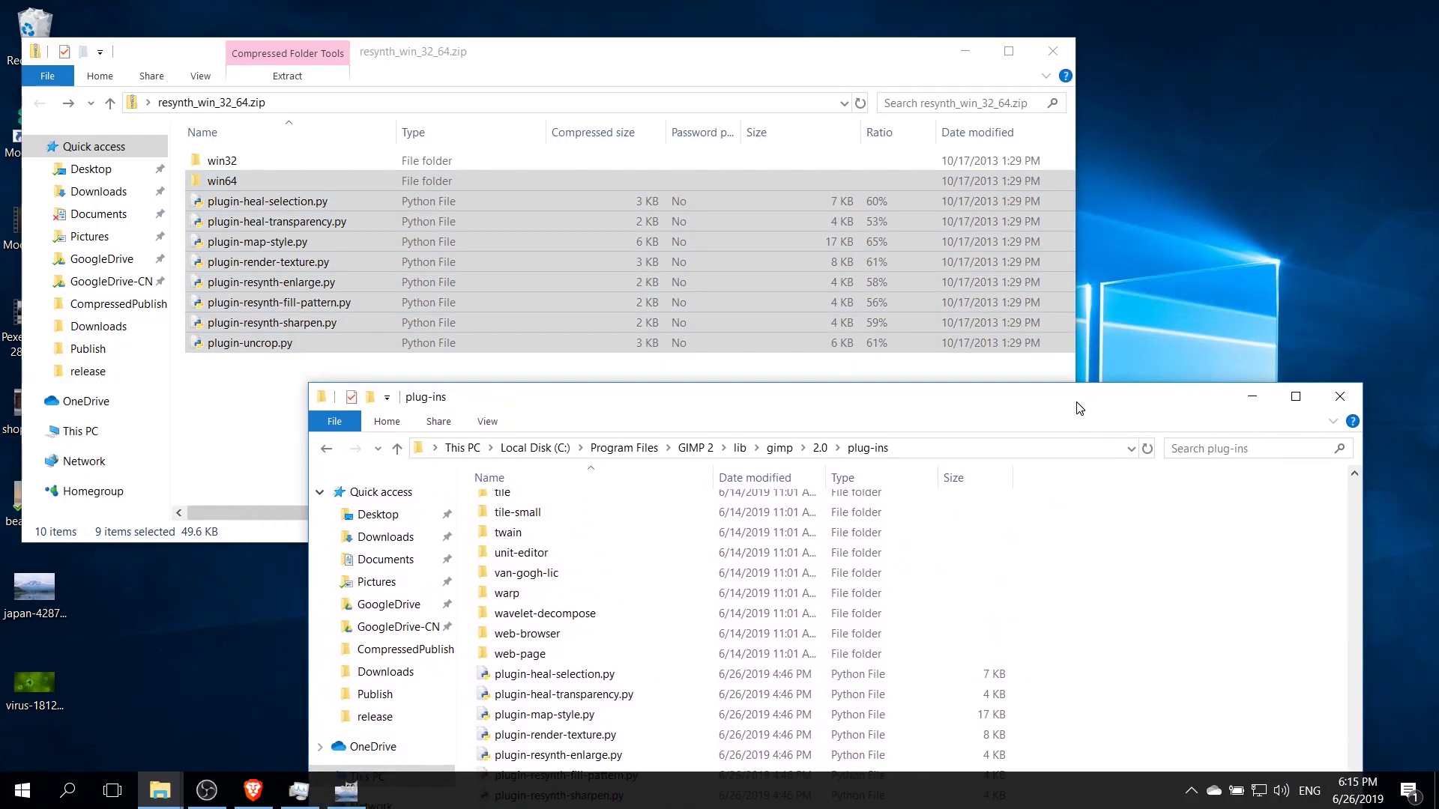
pyautogui.moveTo(1079, 407); pyautogui.dragTo(1038, 255)
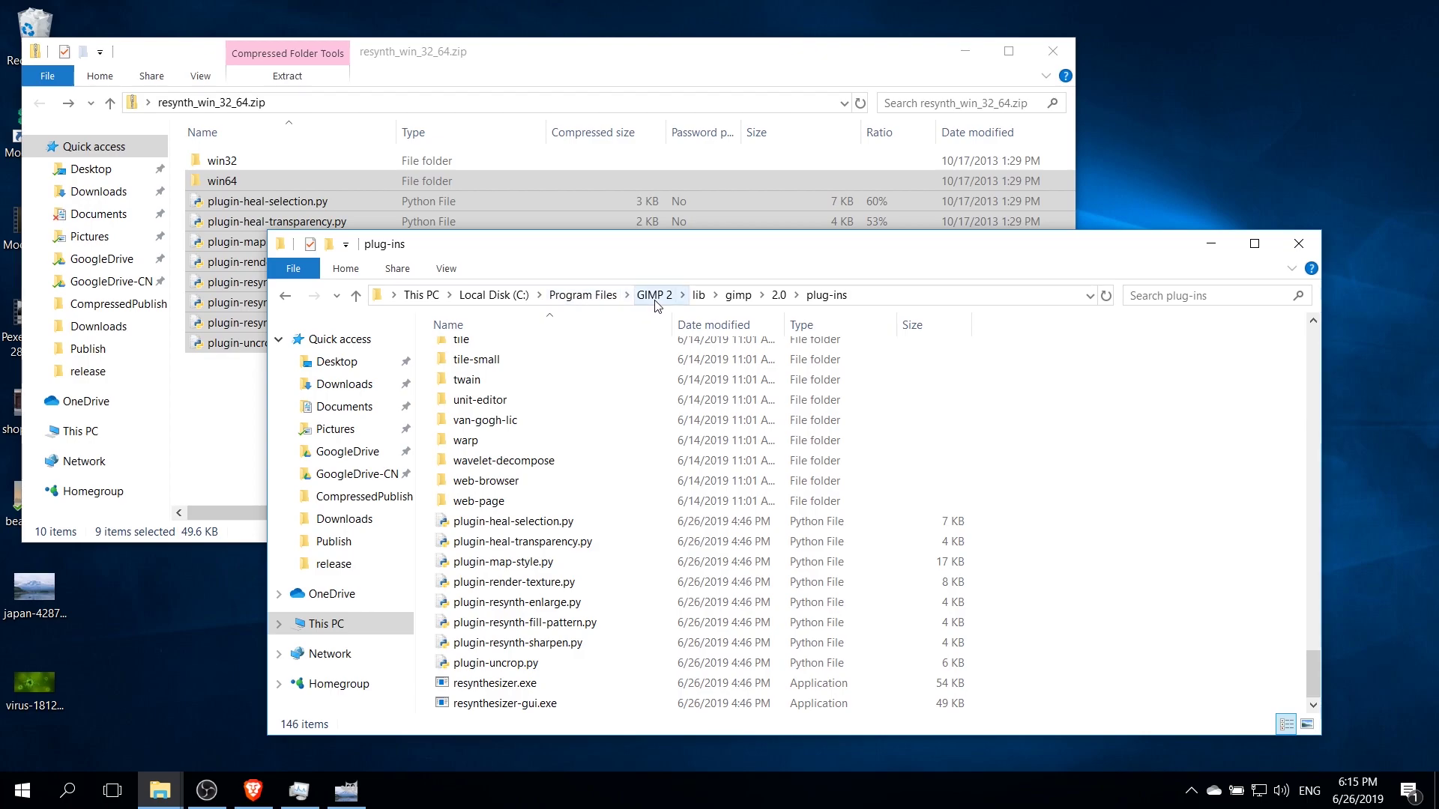
pyautogui.click(694, 299)
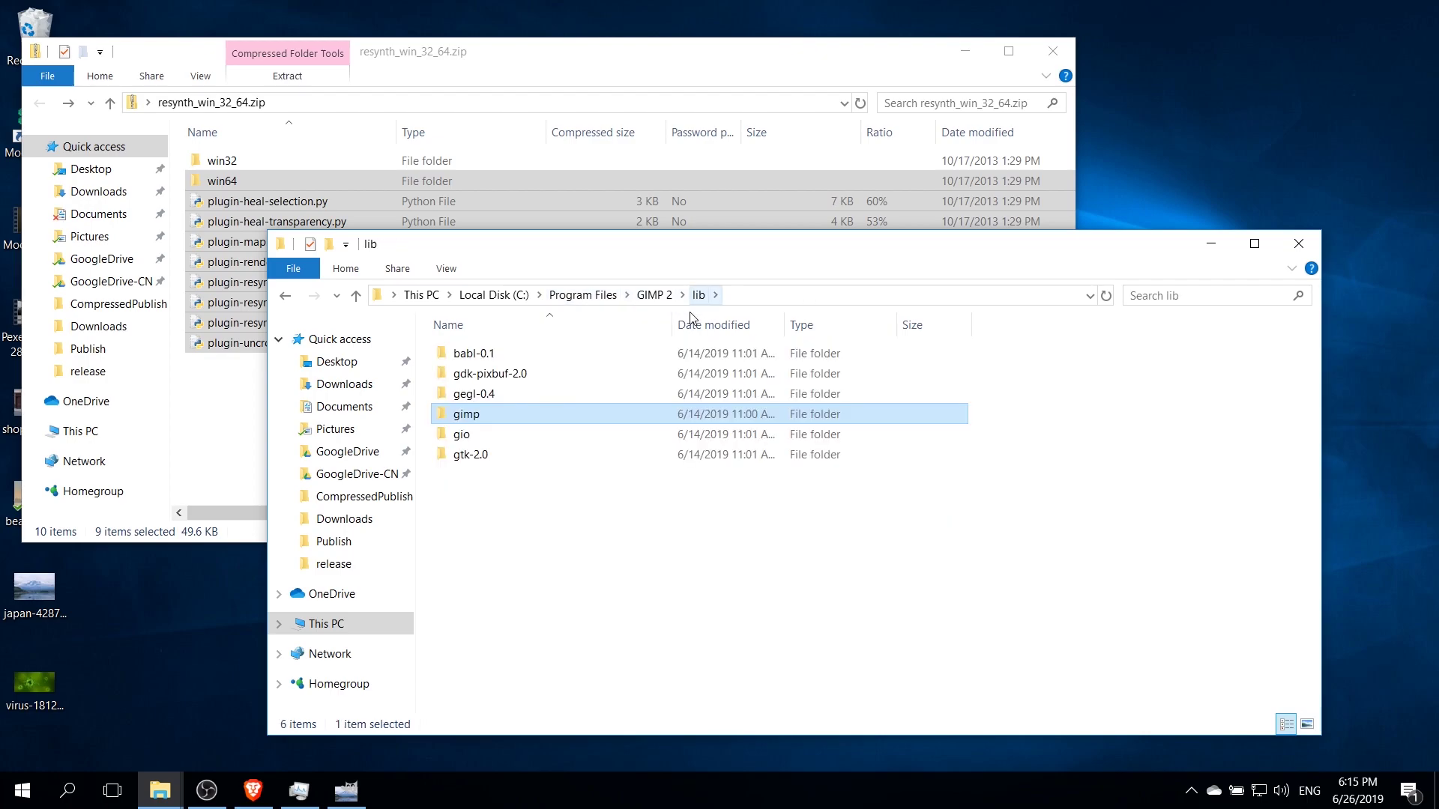
pyautogui.doubleClick(541, 412)
pyautogui.doubleClick(498, 351)
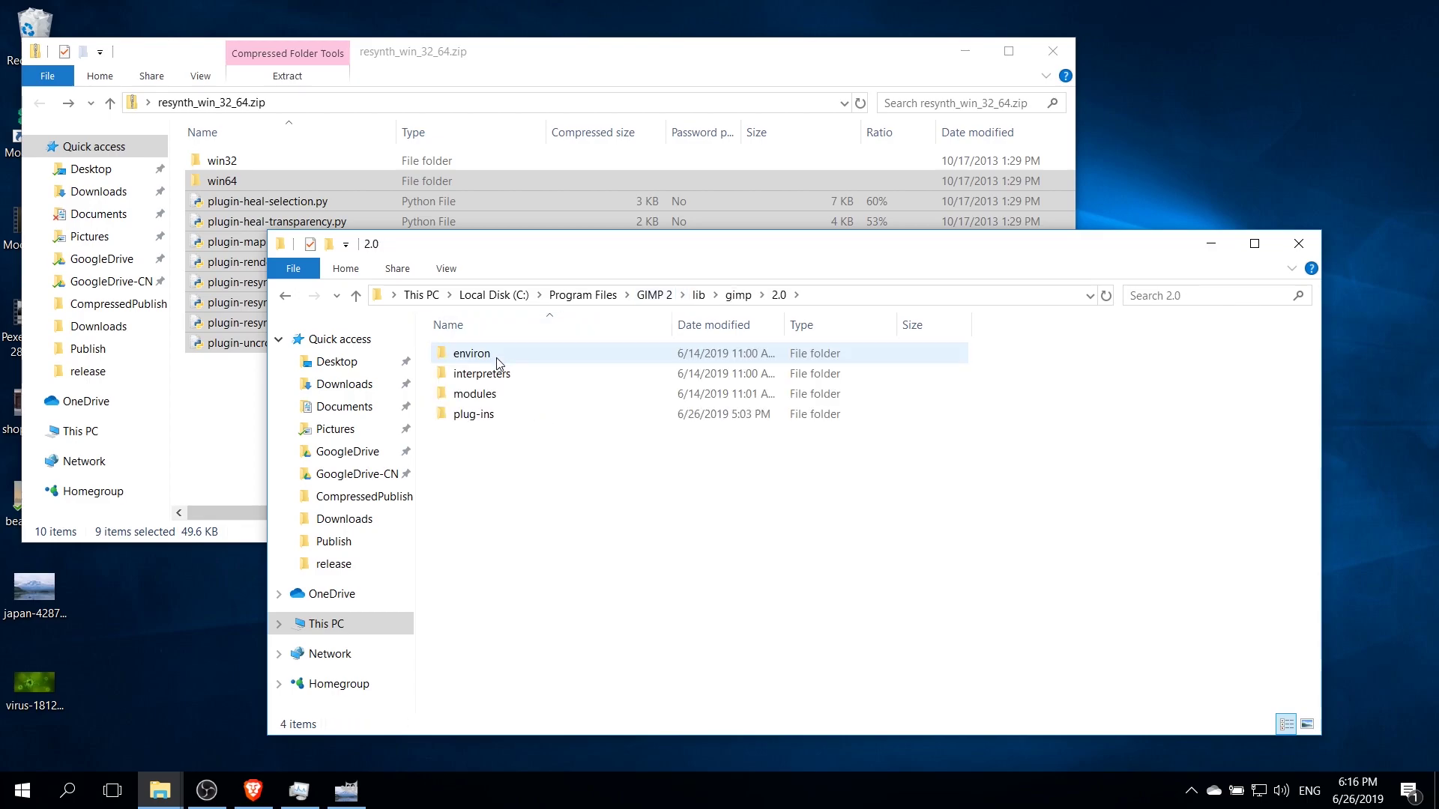
pyautogui.doubleClick(501, 416)
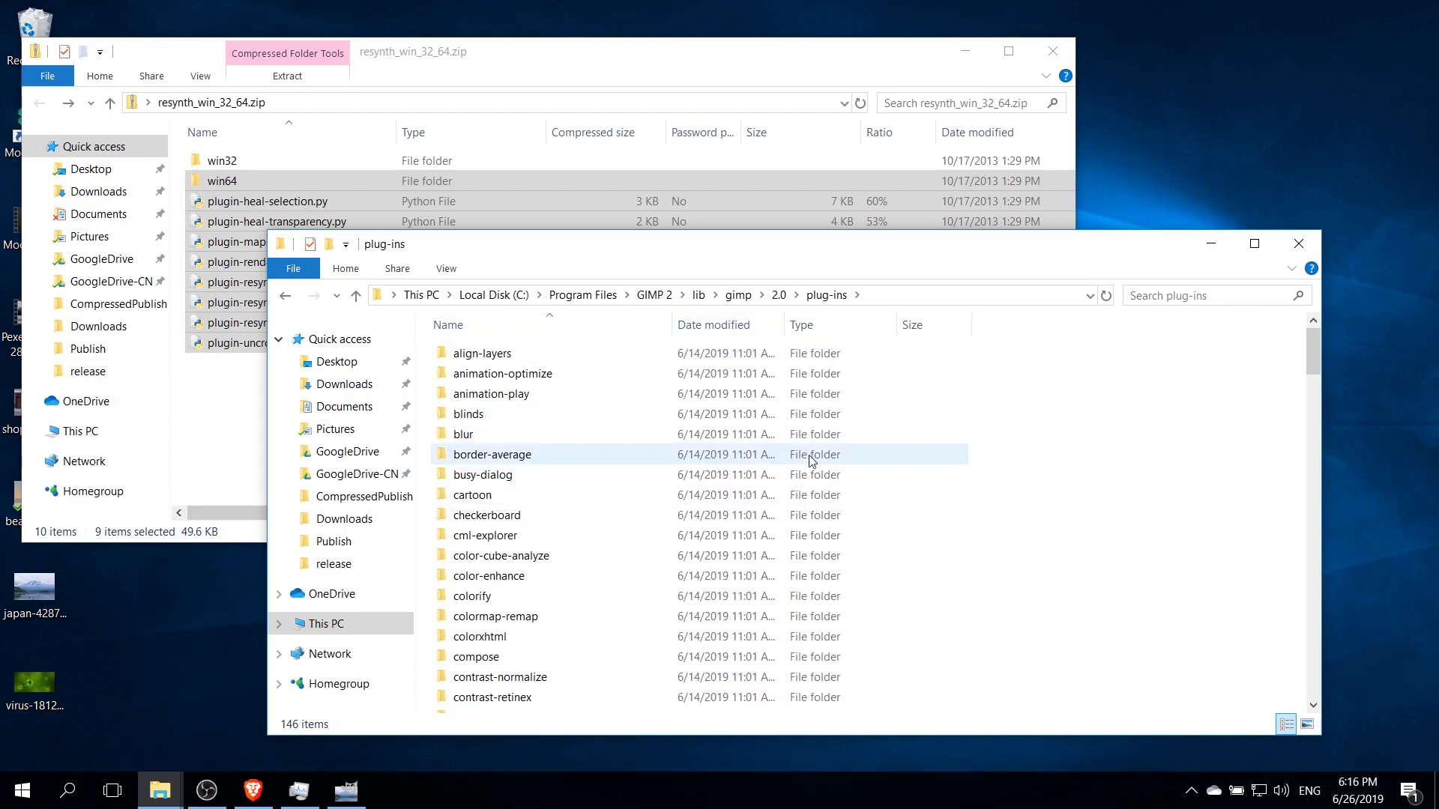
pyautogui.scroll(-20, 963, 487)
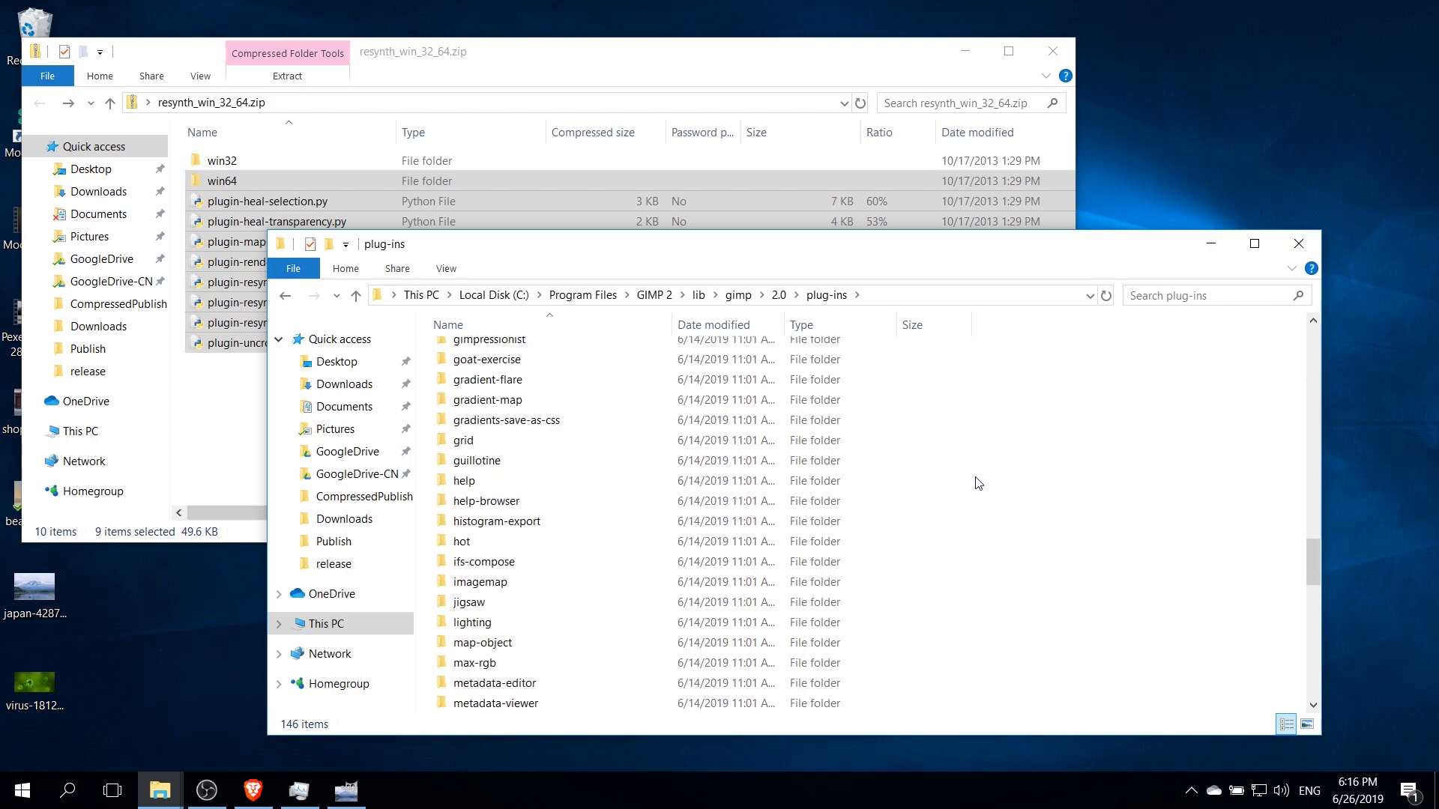
# - Select the eight Python plugin files in the archive for the plug-ins folder
pyautogui.moveTo(749, 244); pyautogui.dragTo(835, 219)
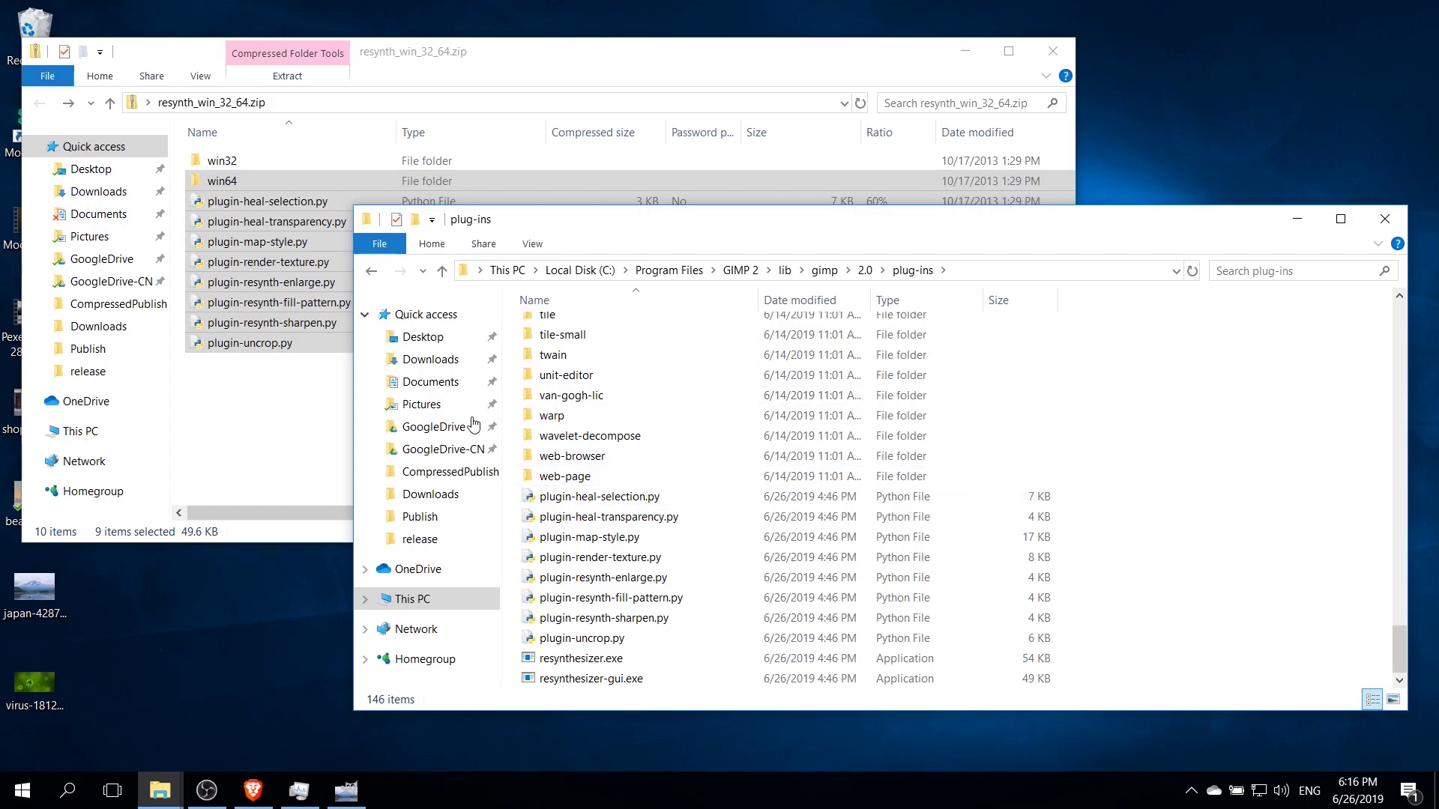
pyautogui.click(303, 373)
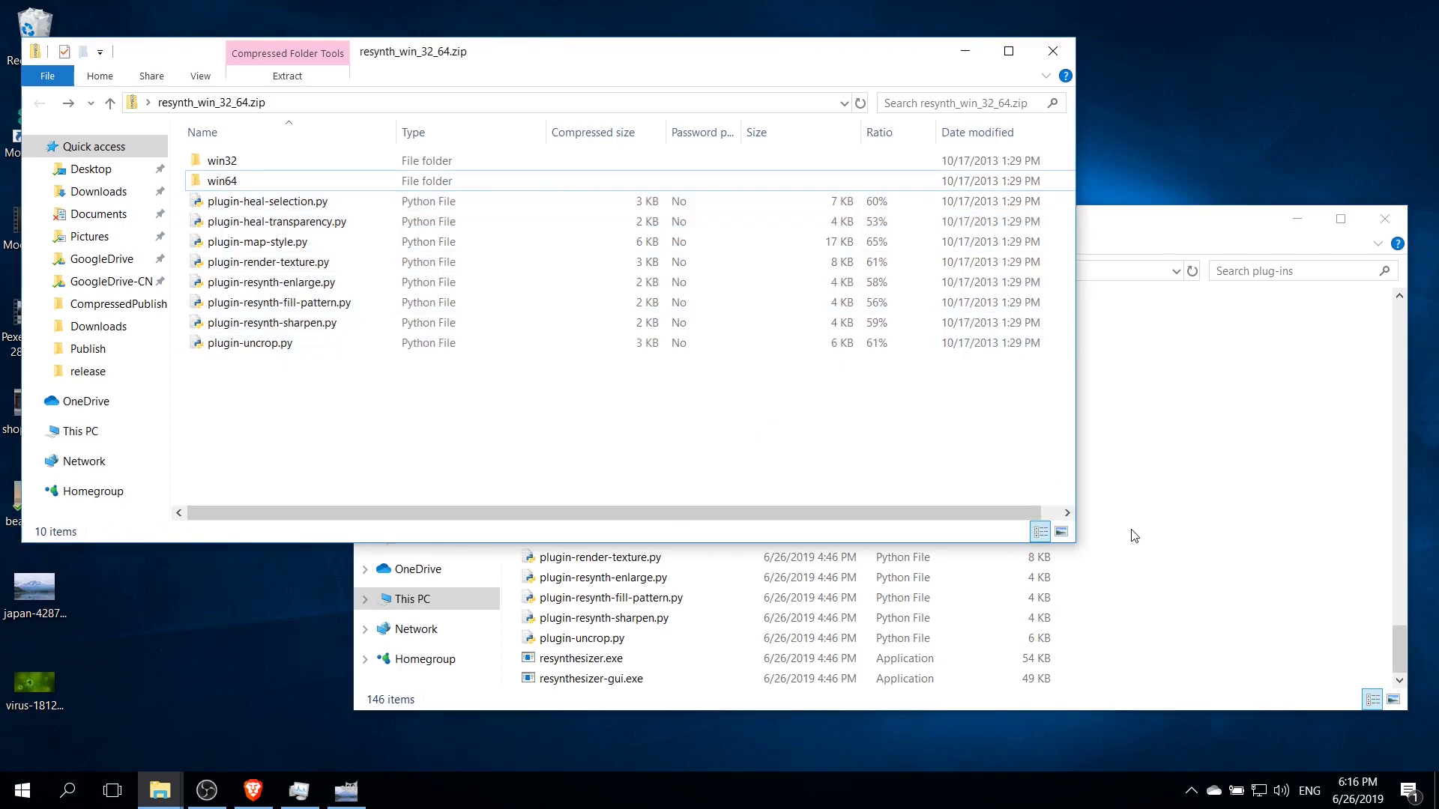
pyautogui.click(1237, 554)
pyautogui.moveTo(278, 396); pyautogui.dragTo(719, 427)
# - Bring both win64 resynthesizer executables into plug-ins and maximize that folder window
pyautogui.click(233, 183)
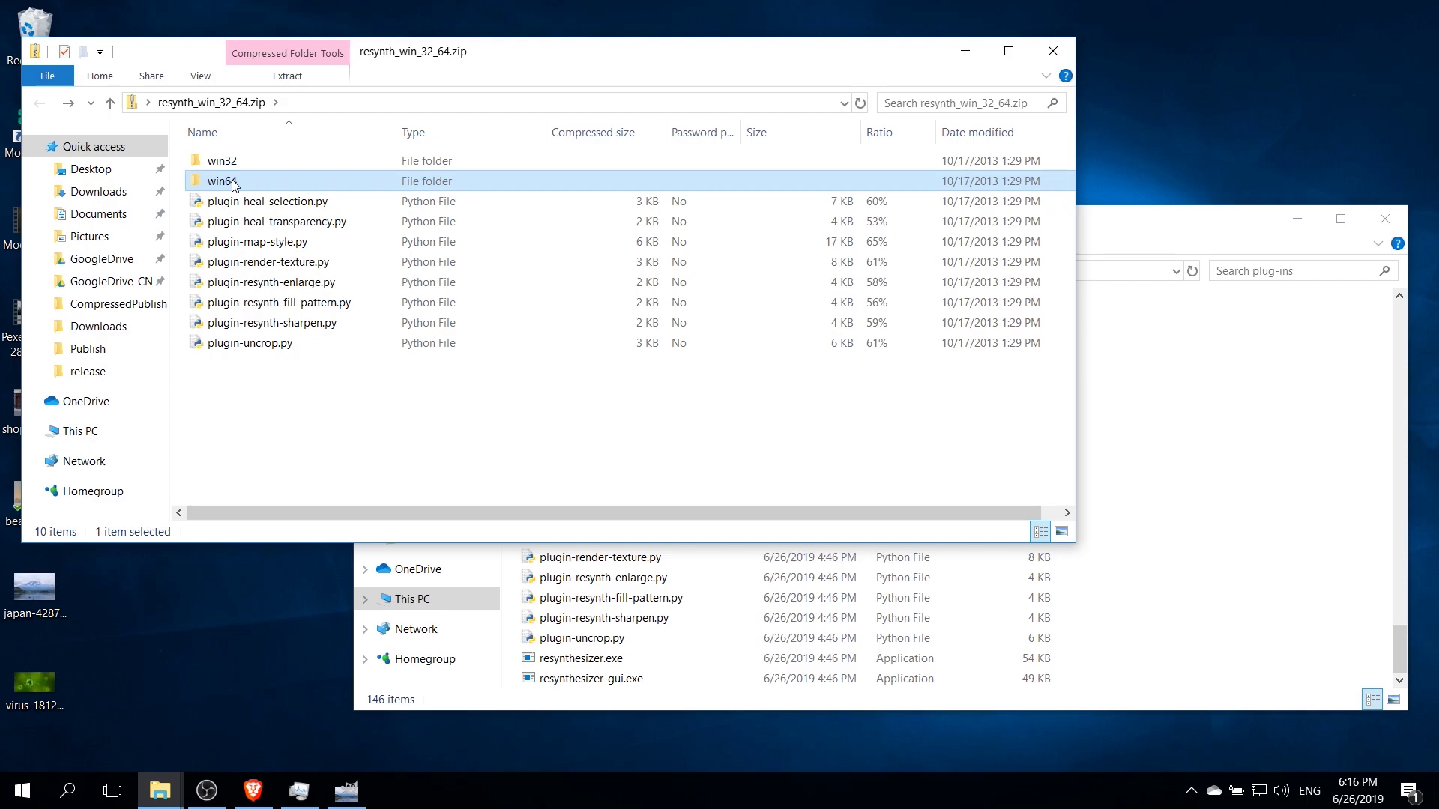
pyautogui.doubleClick(233, 182)
pyautogui.moveTo(285, 224); pyautogui.dragTo(982, 491)
pyautogui.click(1128, 433)
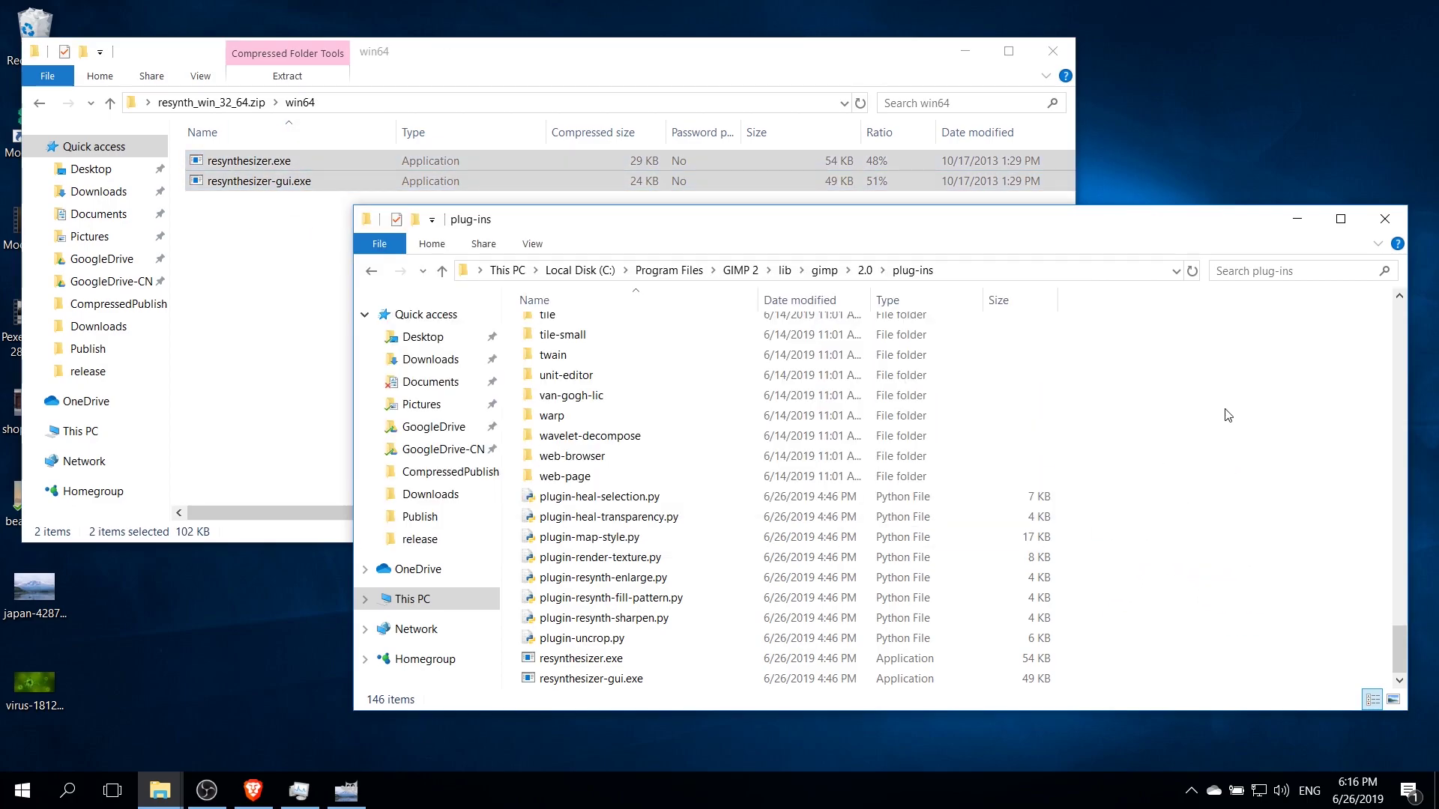
pyautogui.press('super+Up')
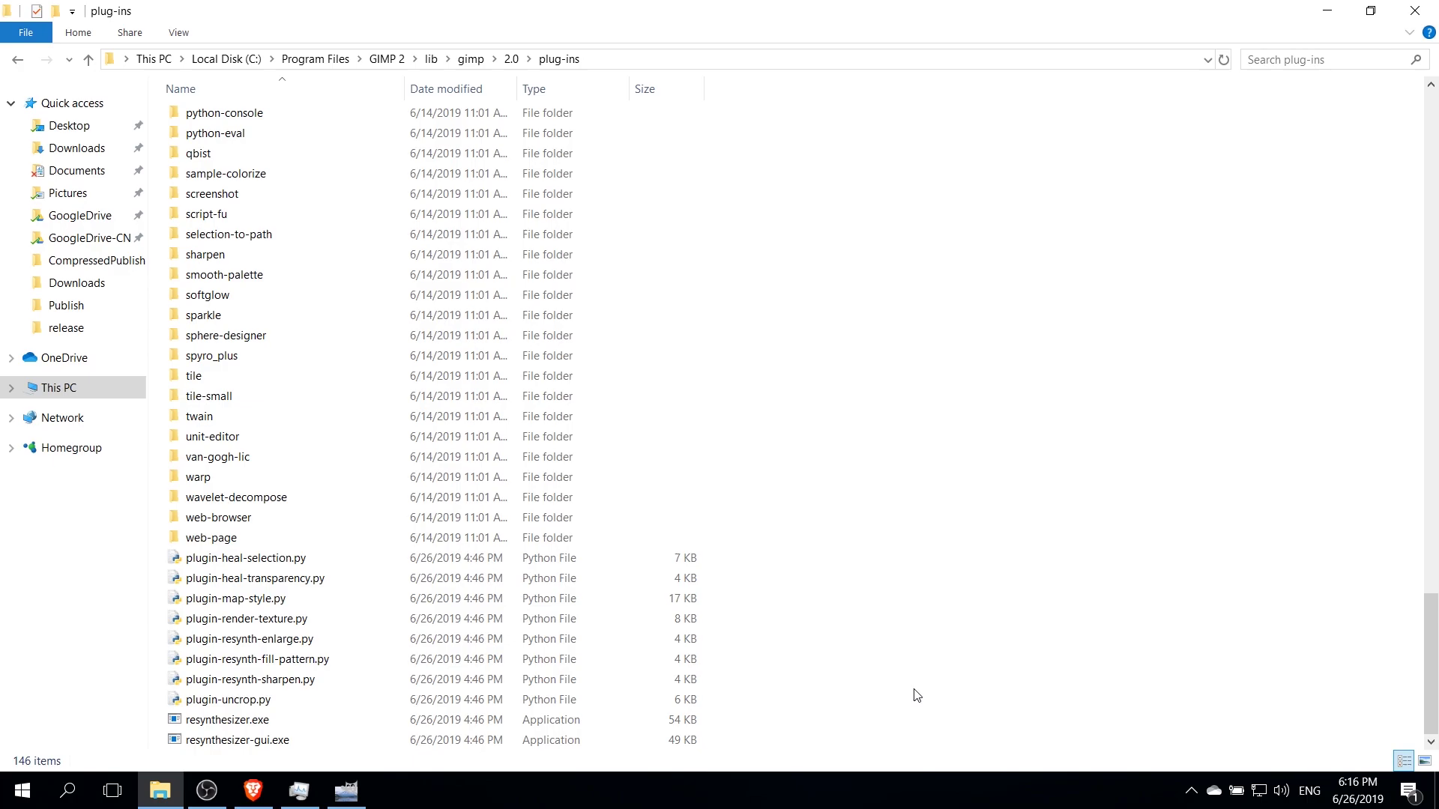
# - Back in GIMP, confirm Heal selection is listed under Filters > Enhance, then zoom to 400%
pyautogui.click(345, 791)
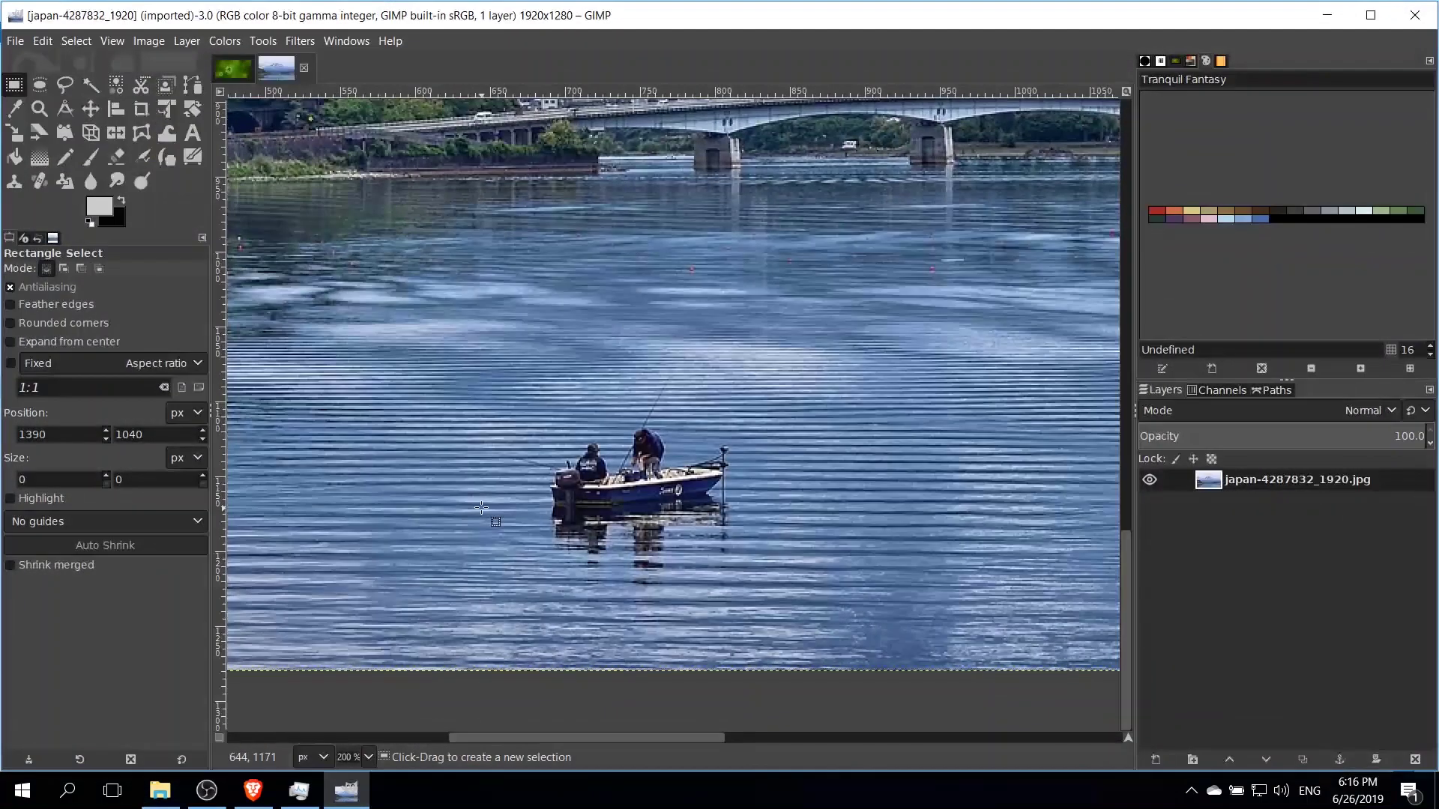
pyautogui.click(300, 41)
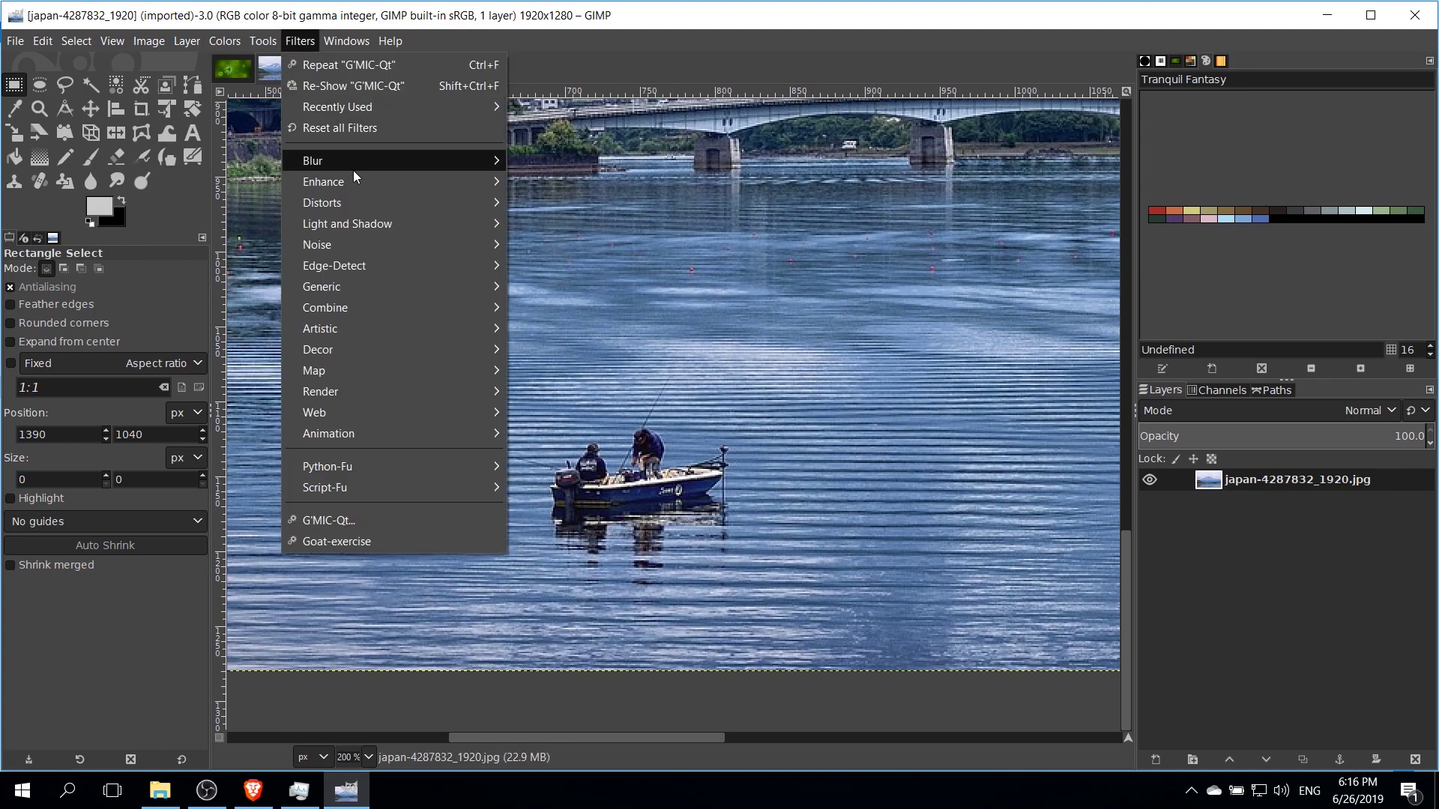
pyautogui.moveTo(362, 178)
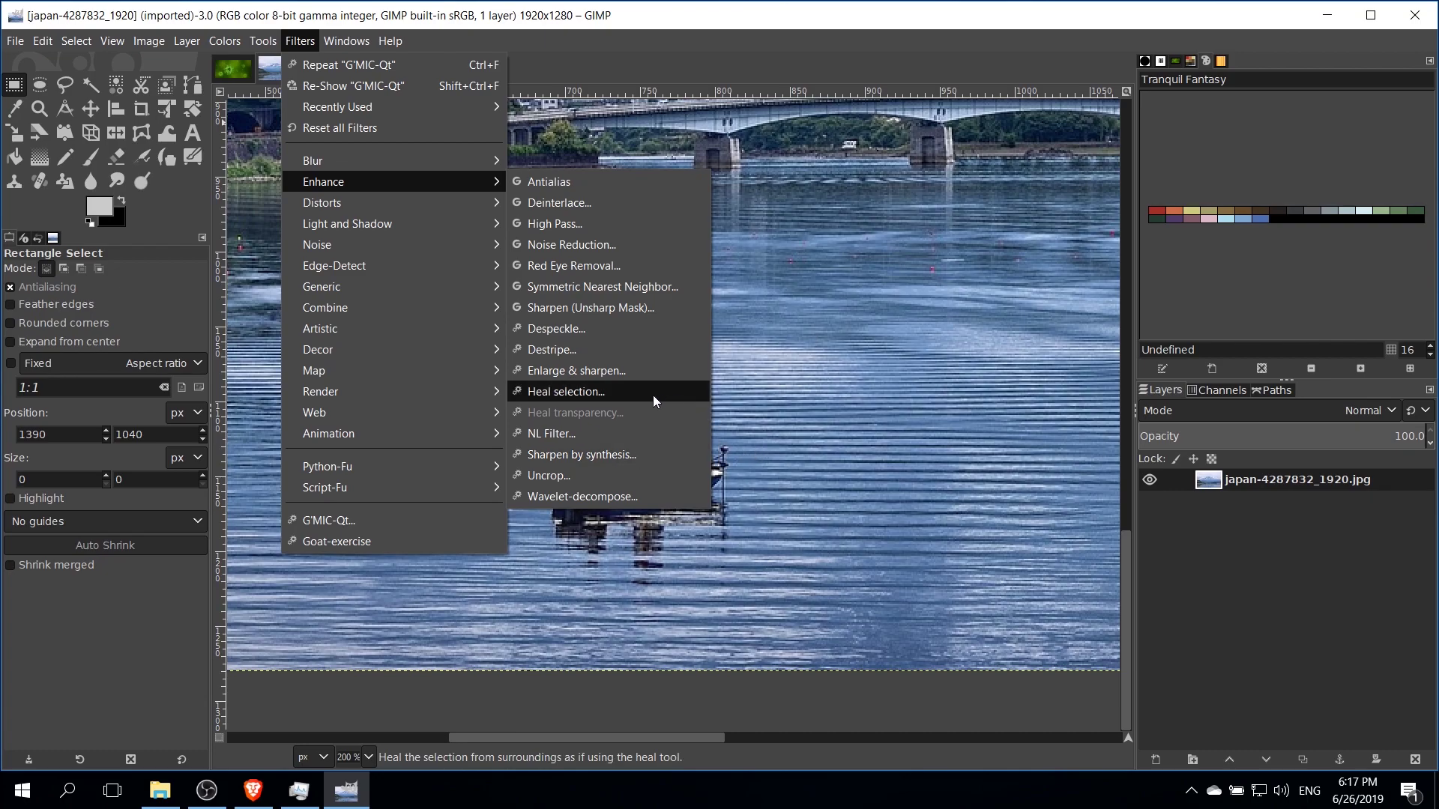
pyautogui.click(799, 493)
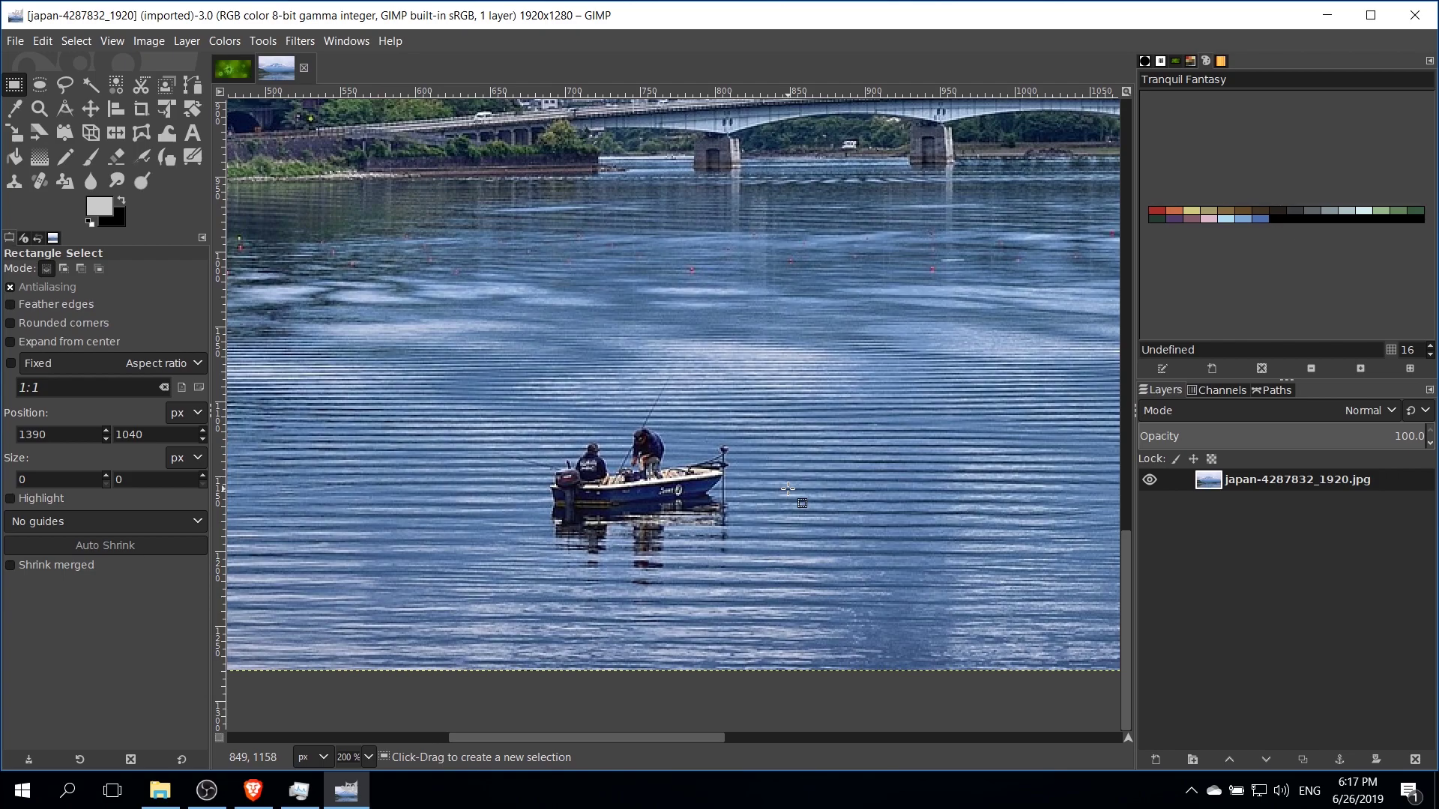
pyautogui.press('3')
pyautogui.press('i')
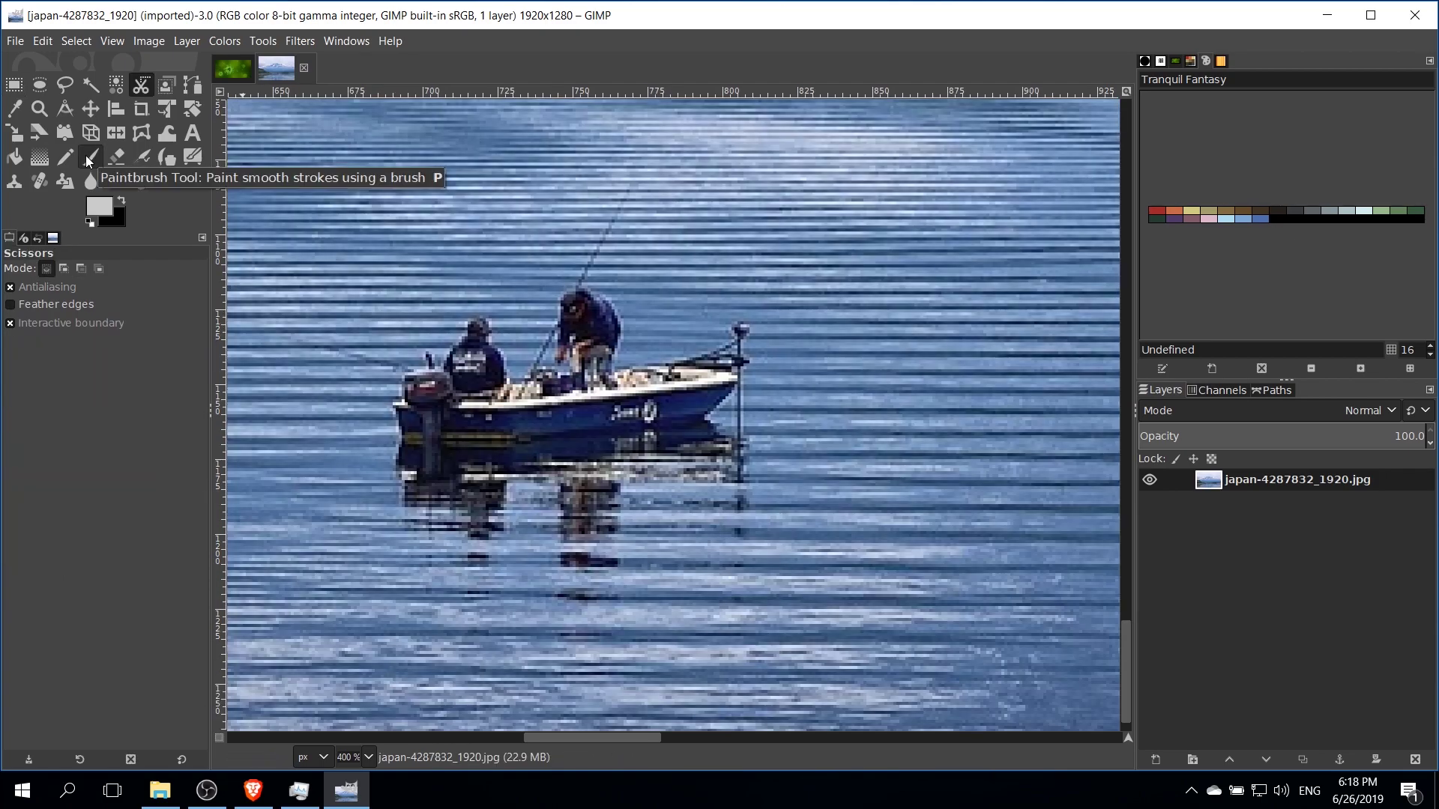
# - Trace a freehand selection around the boat, both anglers, the rod and the reflection
pyautogui.click(67, 84)
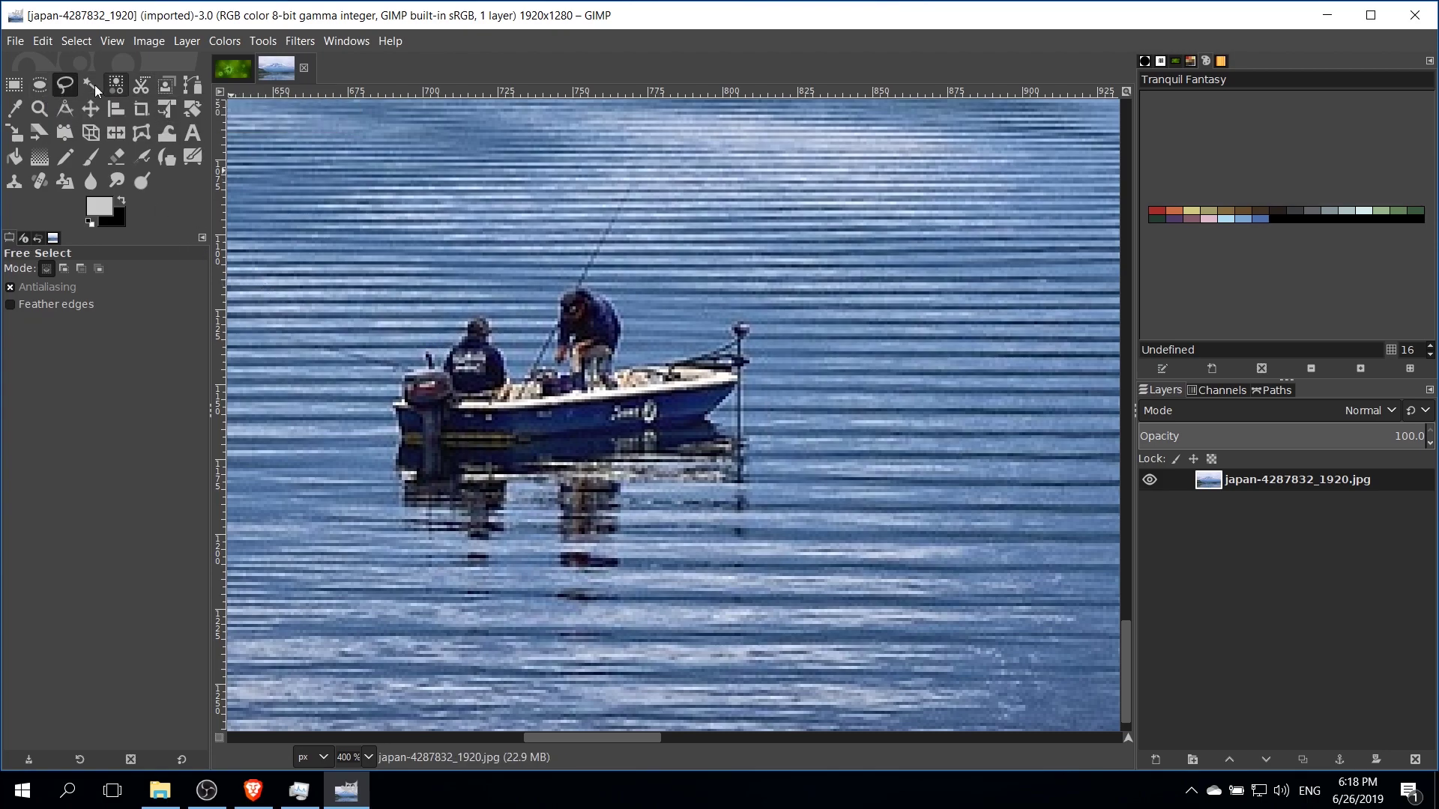
pyautogui.hscroll(-2, 419, 360)
pyautogui.scroll(-1, 420, 360)
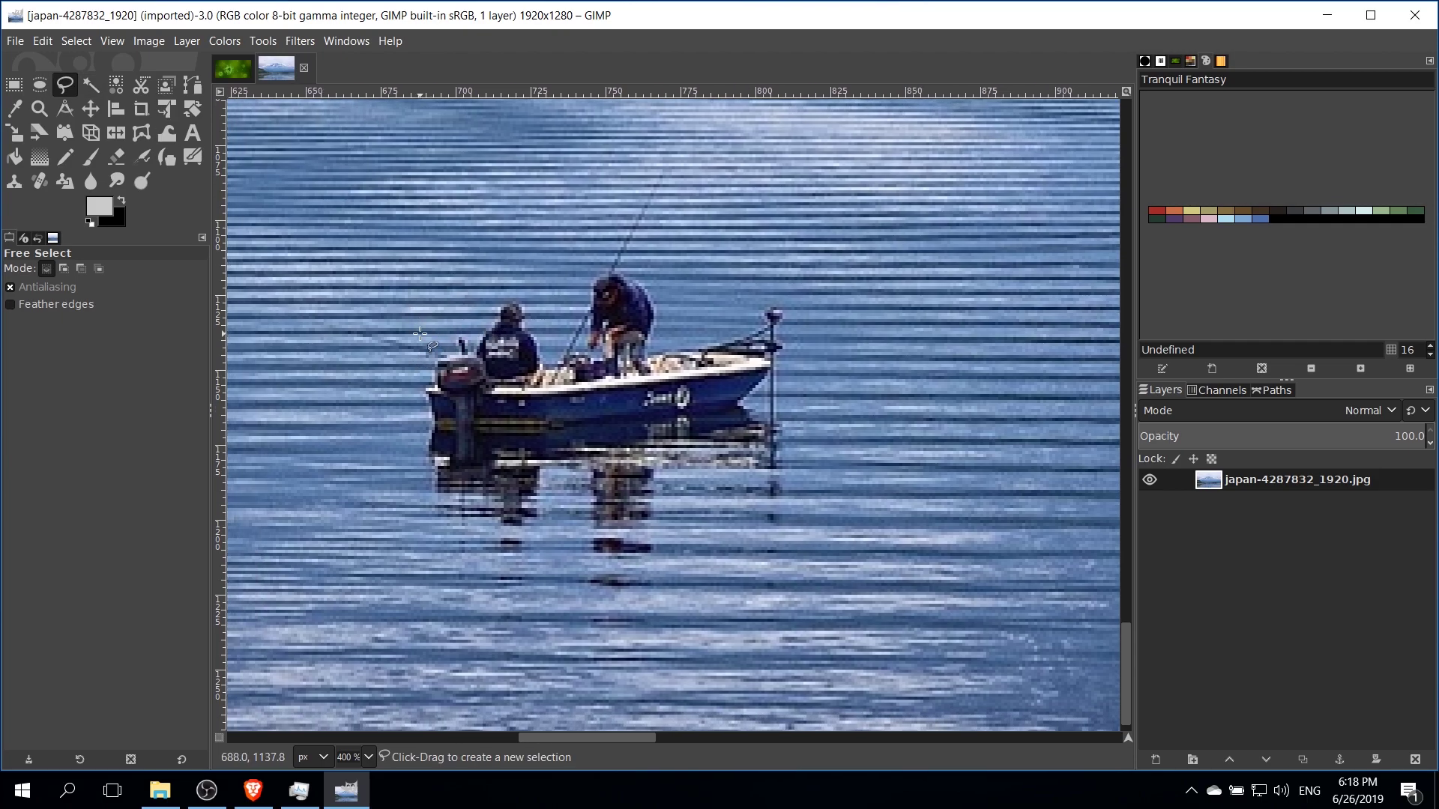
pyautogui.keyDown('ctrl'); pyautogui.scroll(1, 431, 352); pyautogui.keyUp('ctrl')
pyautogui.moveTo(452, 357)
pyautogui.mouseDown()
pyautogui.moveTo(495, 335)
pyautogui.moveTo(513, 294)
pyautogui.moveTo(551, 278)
pyautogui.moveTo(569, 282)
pyautogui.moveTo(599, 361)
pyautogui.moveTo(611, 357)
pyautogui.moveTo(659, 236)
pyautogui.moveTo(711, 161)
pyautogui.moveTo(538, 318)
pyautogui.moveTo(577, 247)
pyautogui.moveTo(578, 205)
pyautogui.moveTo(617, 161)
pyautogui.moveTo(632, 168)
pyautogui.moveTo(565, 316)
pyautogui.moveTo(781, 407)
pyautogui.moveTo(788, 669)
pyautogui.moveTo(622, 650)
pyautogui.moveTo(607, 657)
pyautogui.moveTo(603, 715)
pyautogui.moveTo(540, 721)
pyautogui.moveTo(504, 686)
pyautogui.moveTo(498, 628)
pyautogui.moveTo(461, 616)
pyautogui.moveTo(421, 699)
pyautogui.moveTo(382, 705)
pyautogui.moveTo(370, 655)
pyautogui.mouseUp()
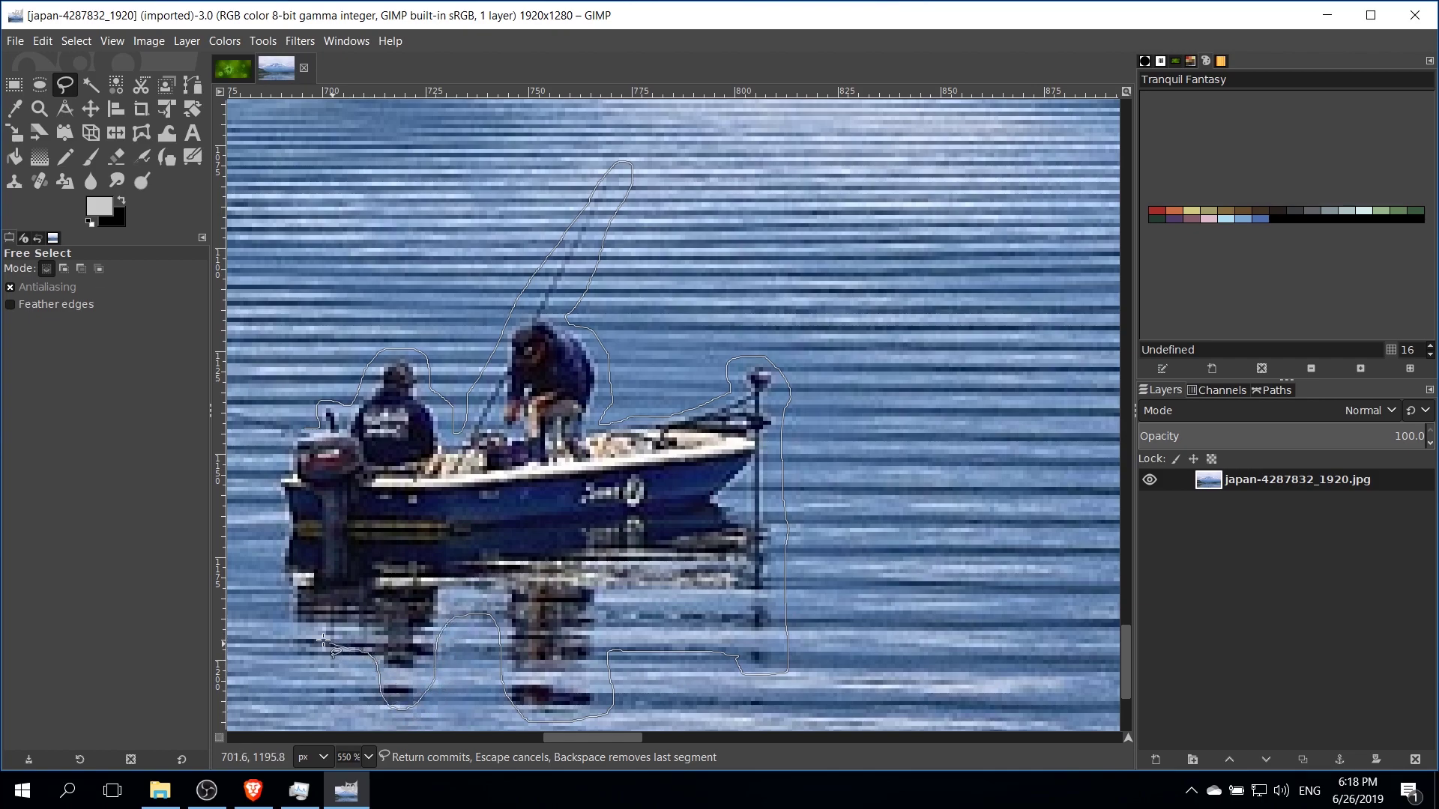
pyautogui.moveTo(320, 637)
pyautogui.mouseDown()
pyautogui.moveTo(282, 597)
pyautogui.moveTo(271, 525)
pyautogui.moveTo(273, 477)
pyautogui.moveTo(303, 429)
pyautogui.mouseUp()
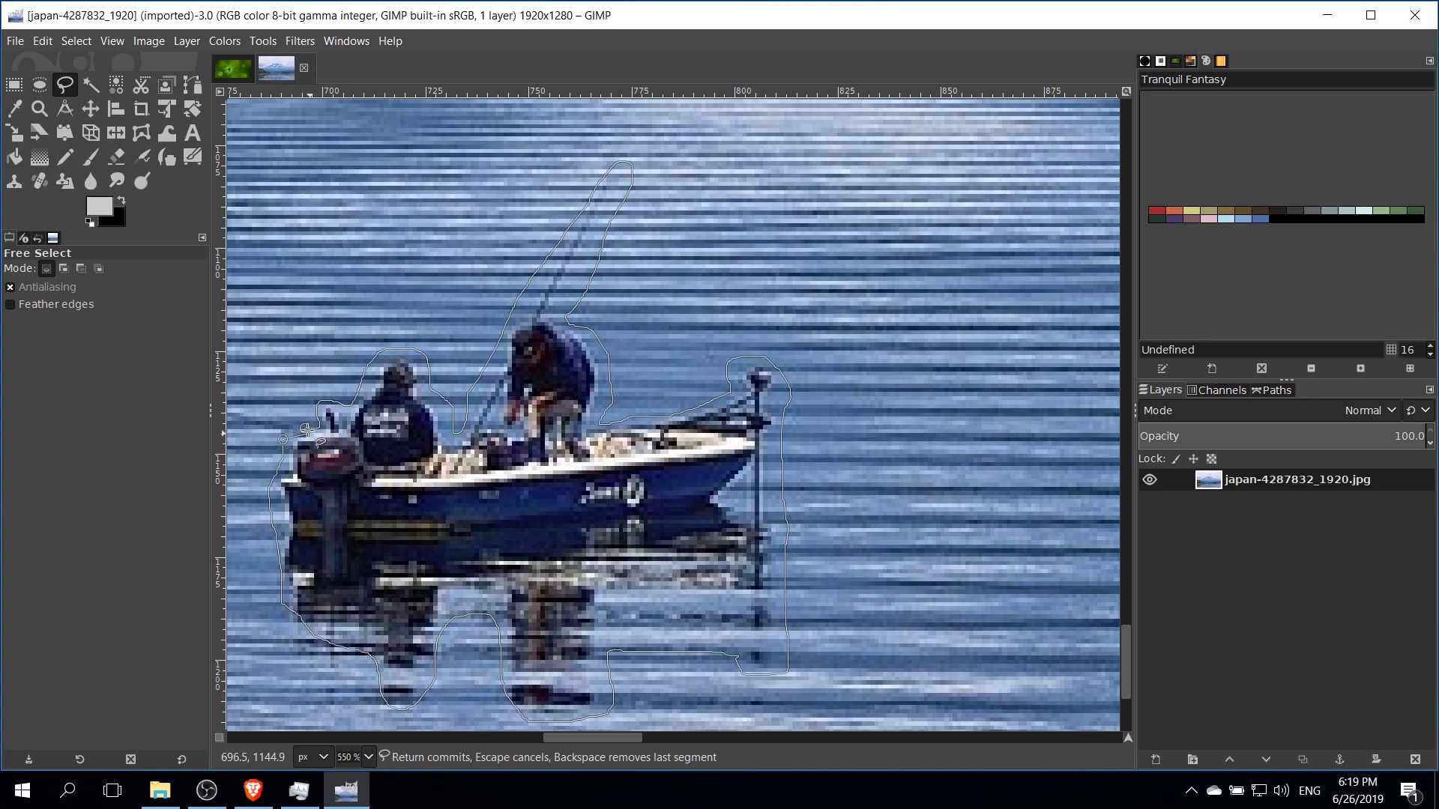
pyautogui.click(305, 428)
pyautogui.scroll(-2, 549, 384)
pyautogui.hscroll(-2, 548, 384)
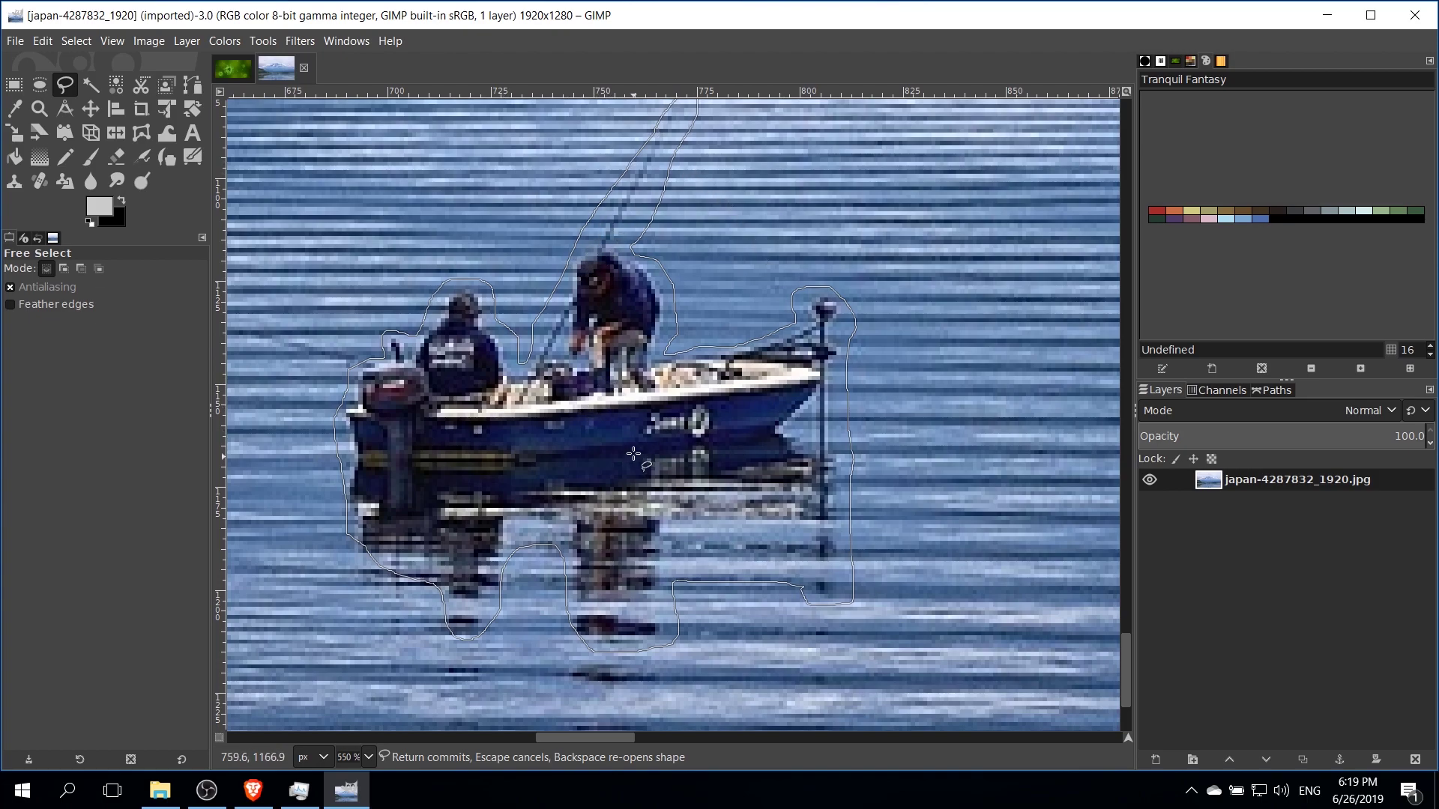
pyautogui.press('Return')
pyautogui.scroll(2, 633, 454)
pyautogui.hscroll(-1, 633, 453)
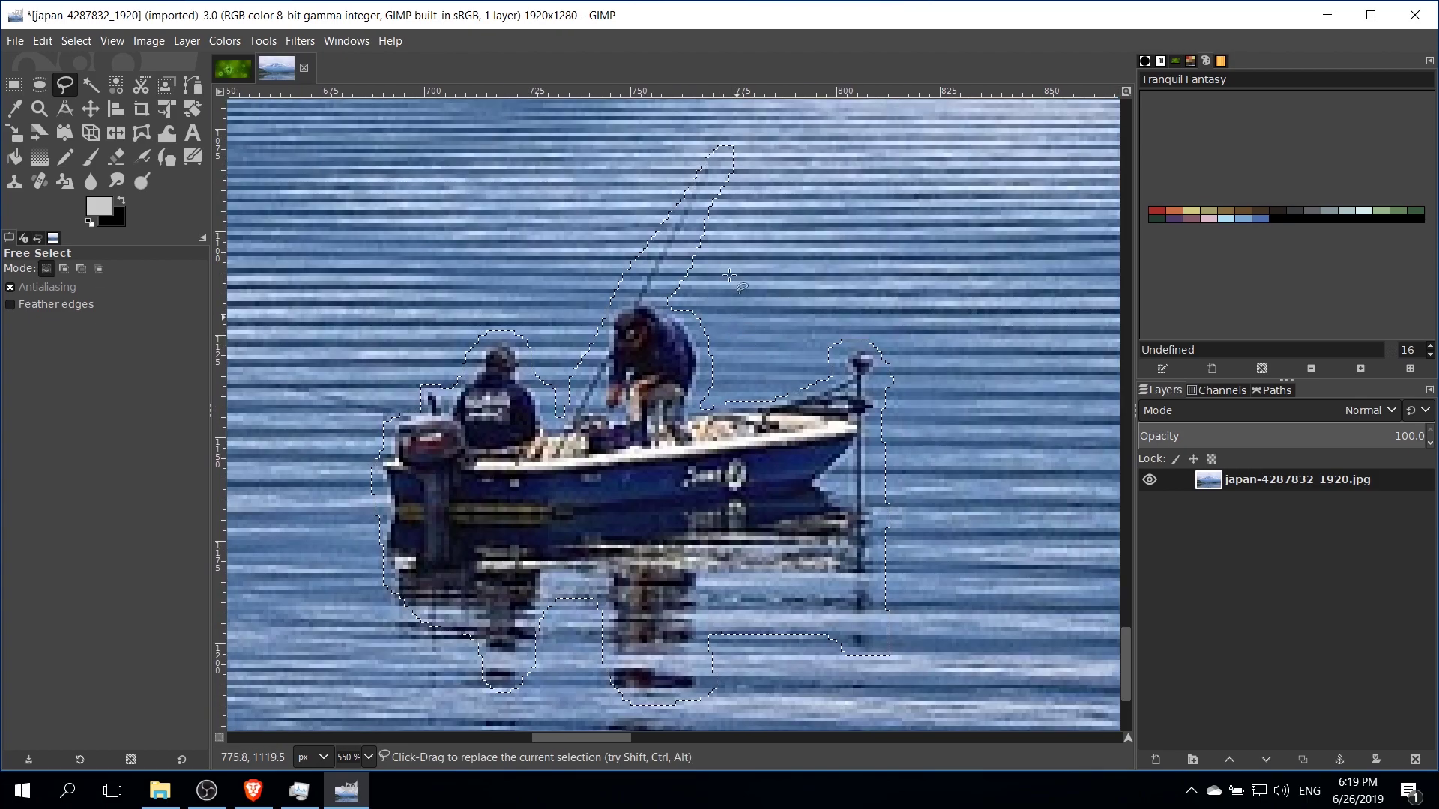
# - Run Heal selection with width 50, sampling All around in Random filling order
pyautogui.click(289, 42)
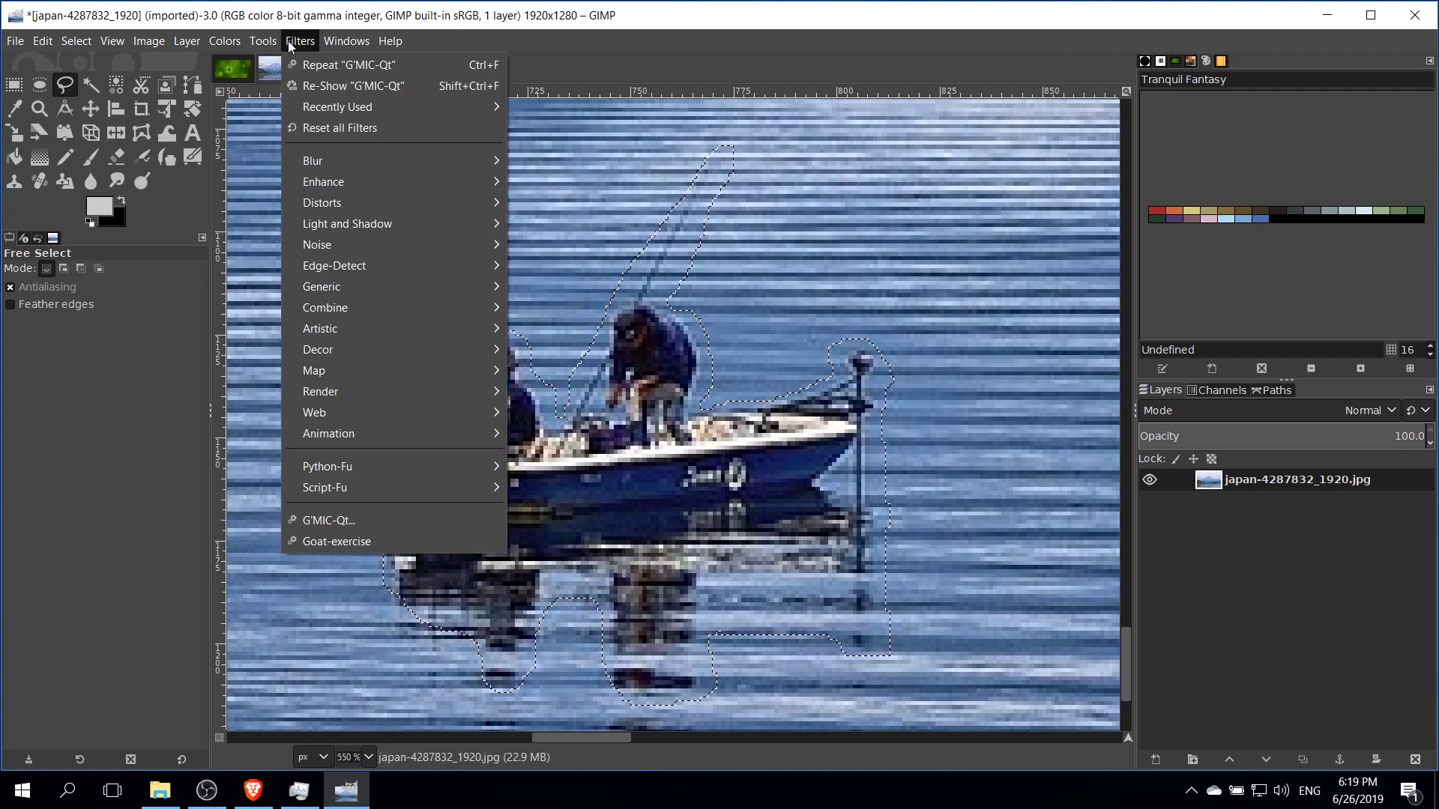
pyautogui.moveTo(330, 182)
pyautogui.click(674, 391)
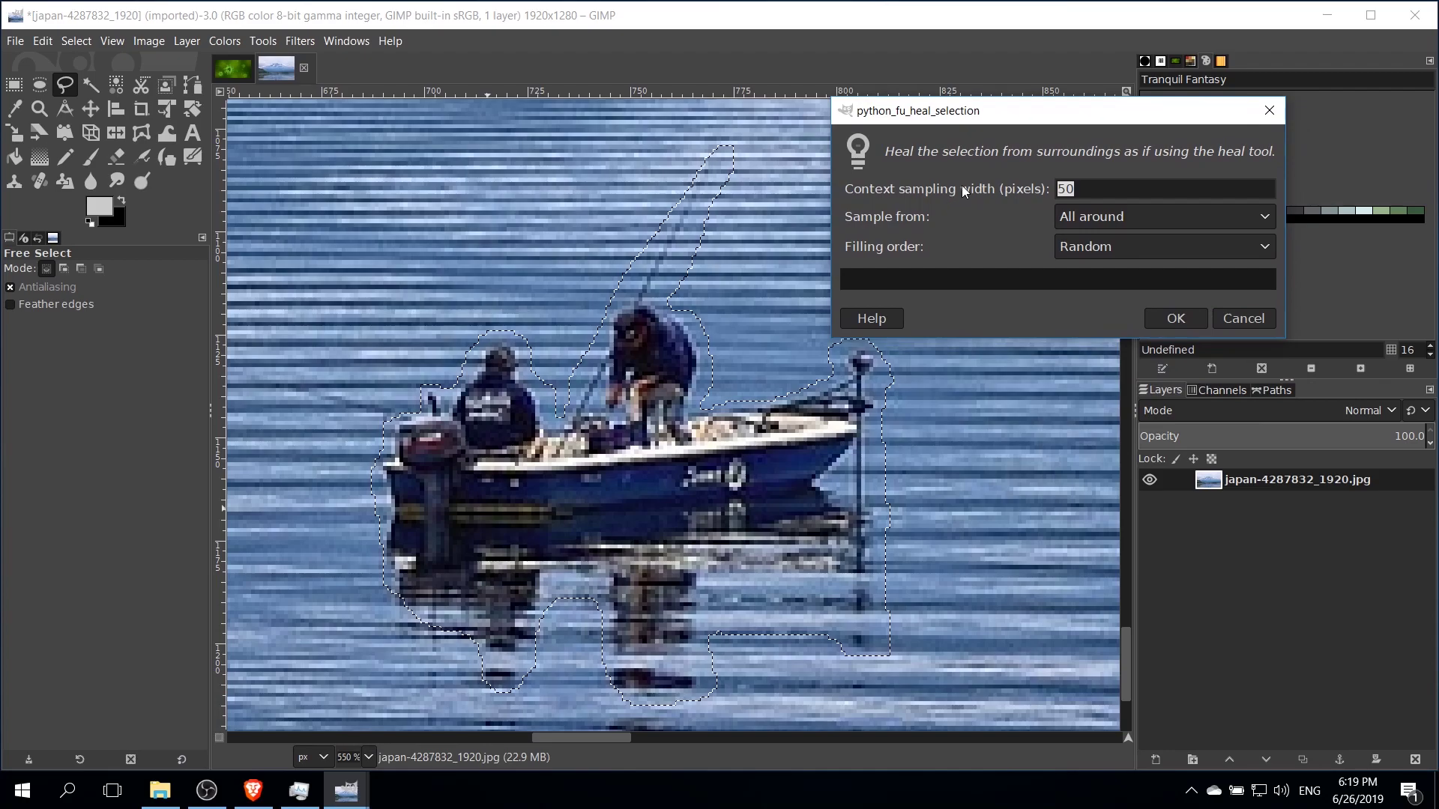
pyautogui.moveTo(952, 111); pyautogui.dragTo(894, 77)
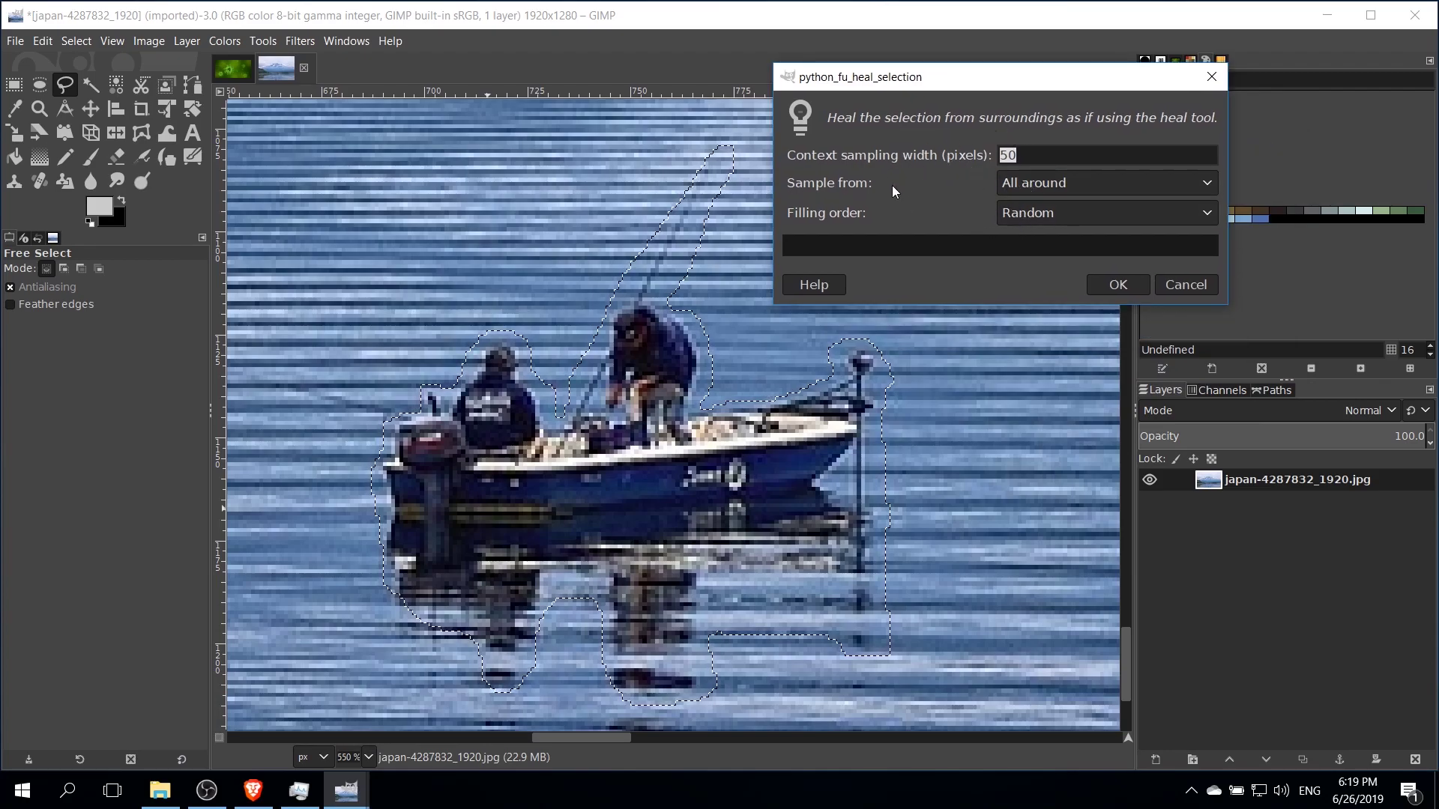
pyautogui.click(1008, 183)
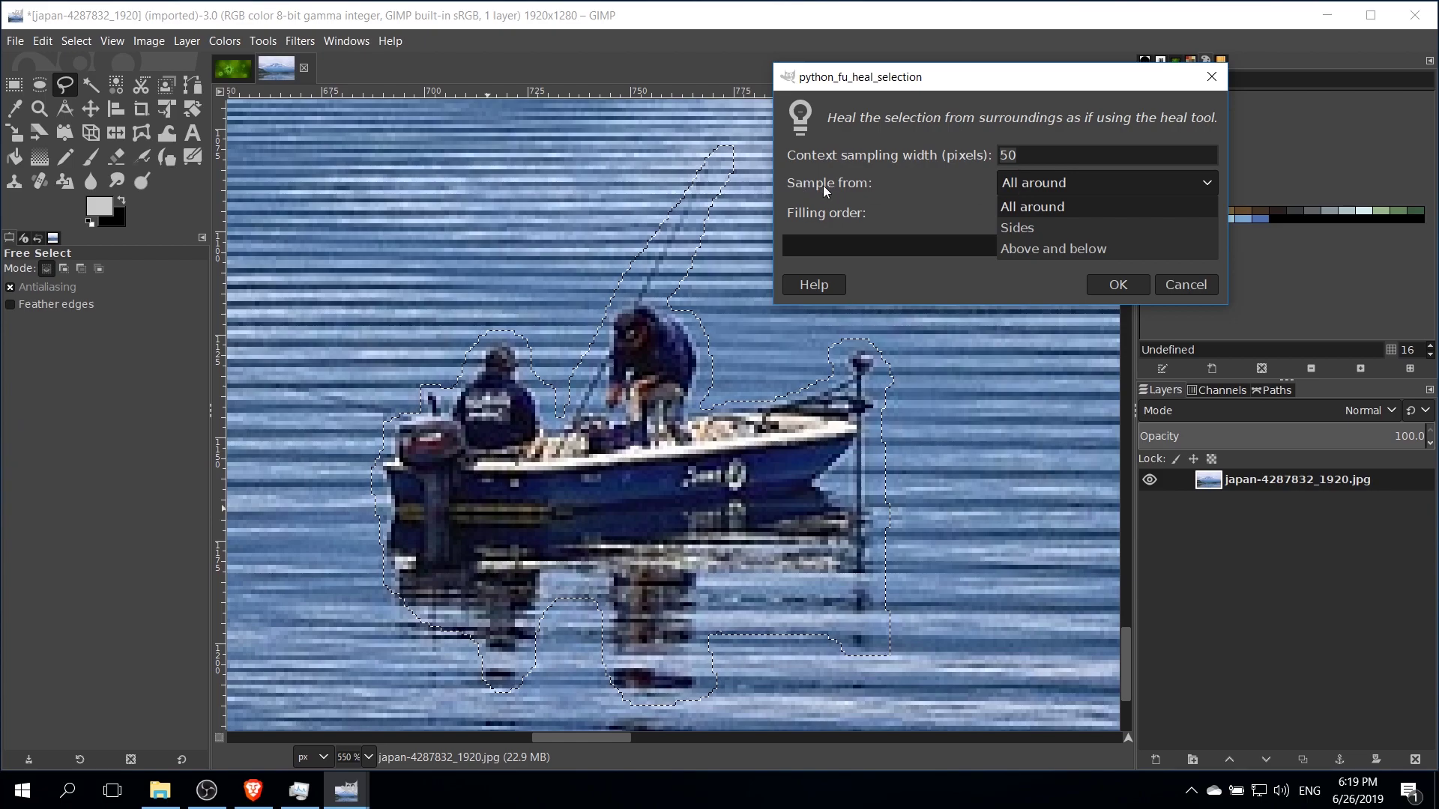
pyautogui.click(811, 190)
pyautogui.click(1008, 214)
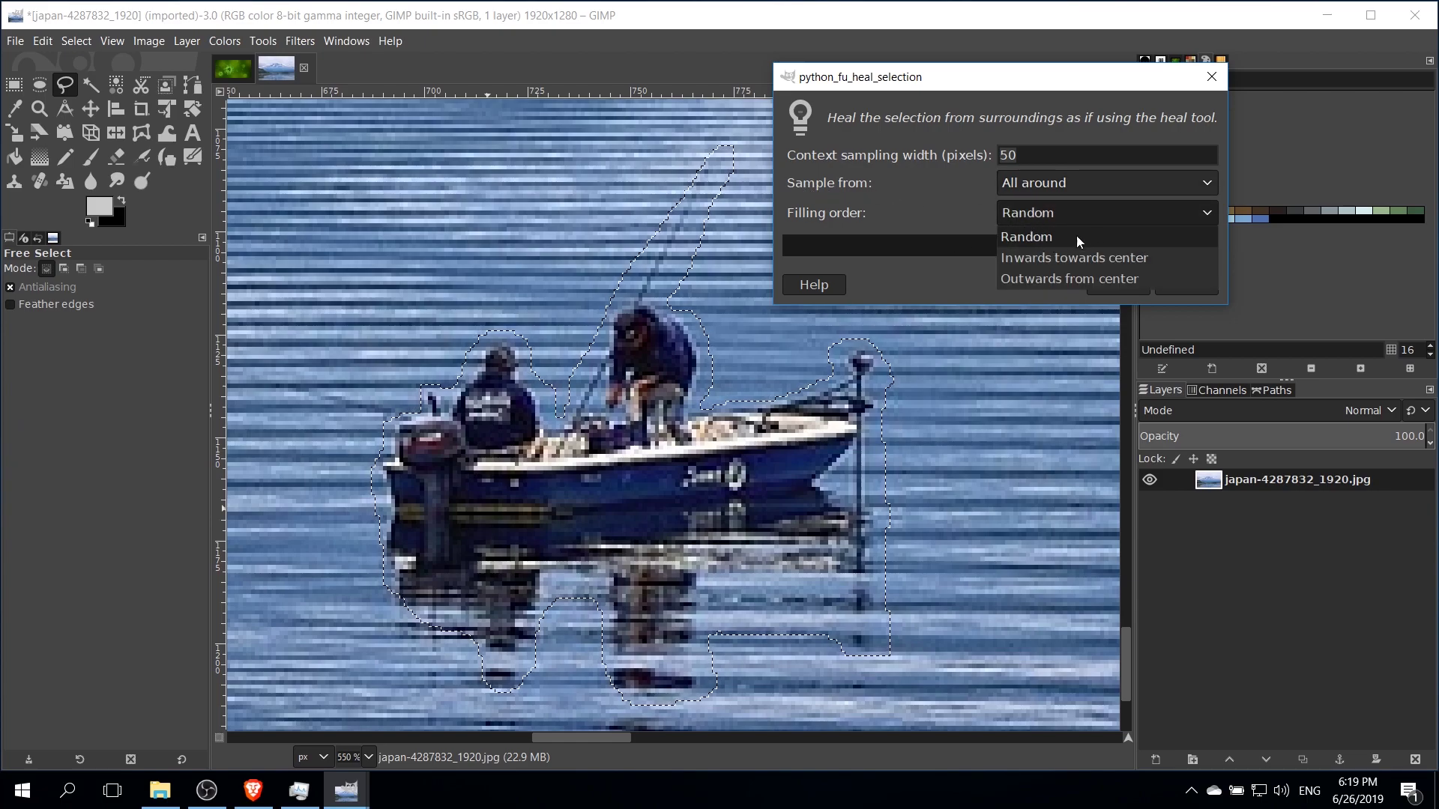
pyautogui.click(969, 210)
pyautogui.click(1036, 187)
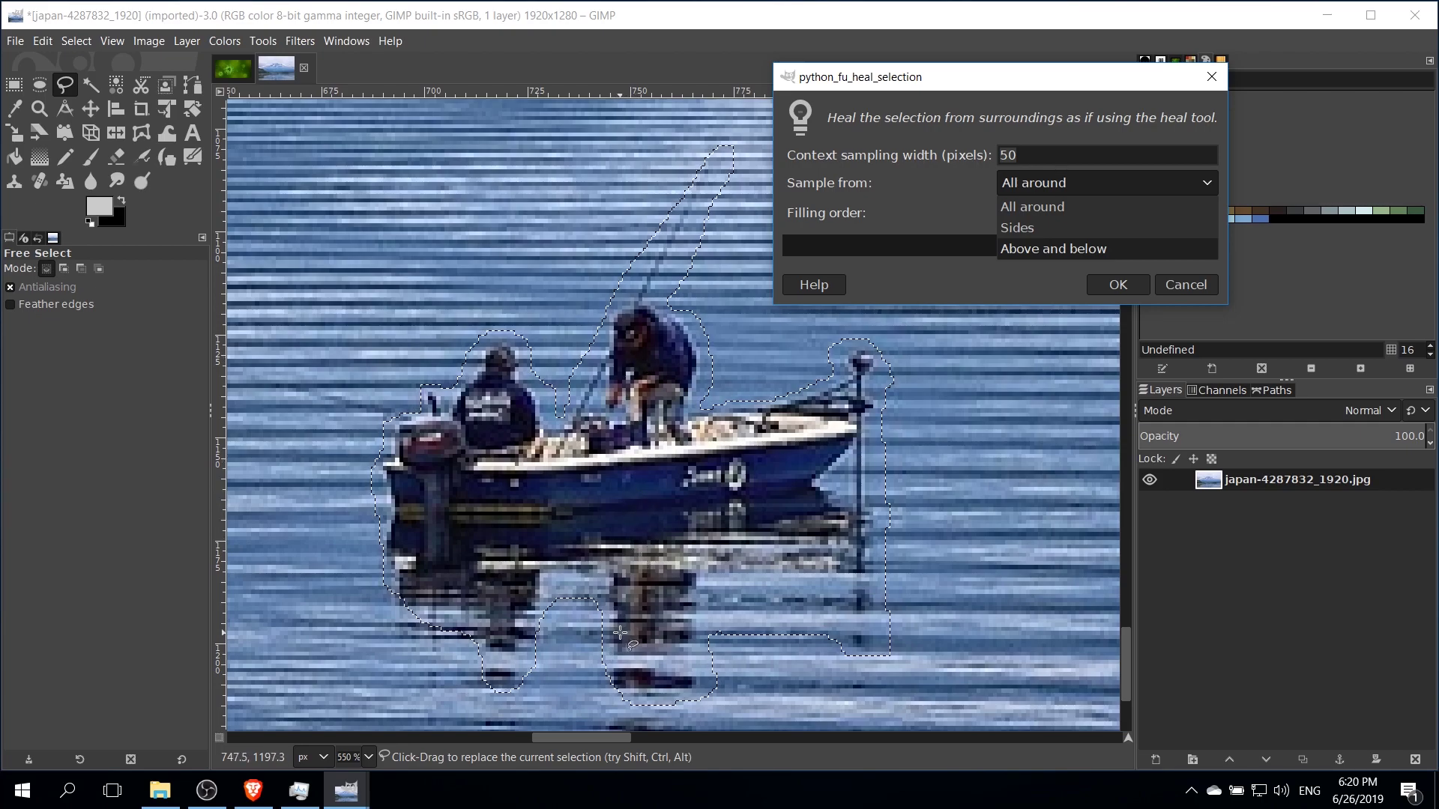
pyautogui.click(1032, 206)
pyautogui.click(1049, 212)
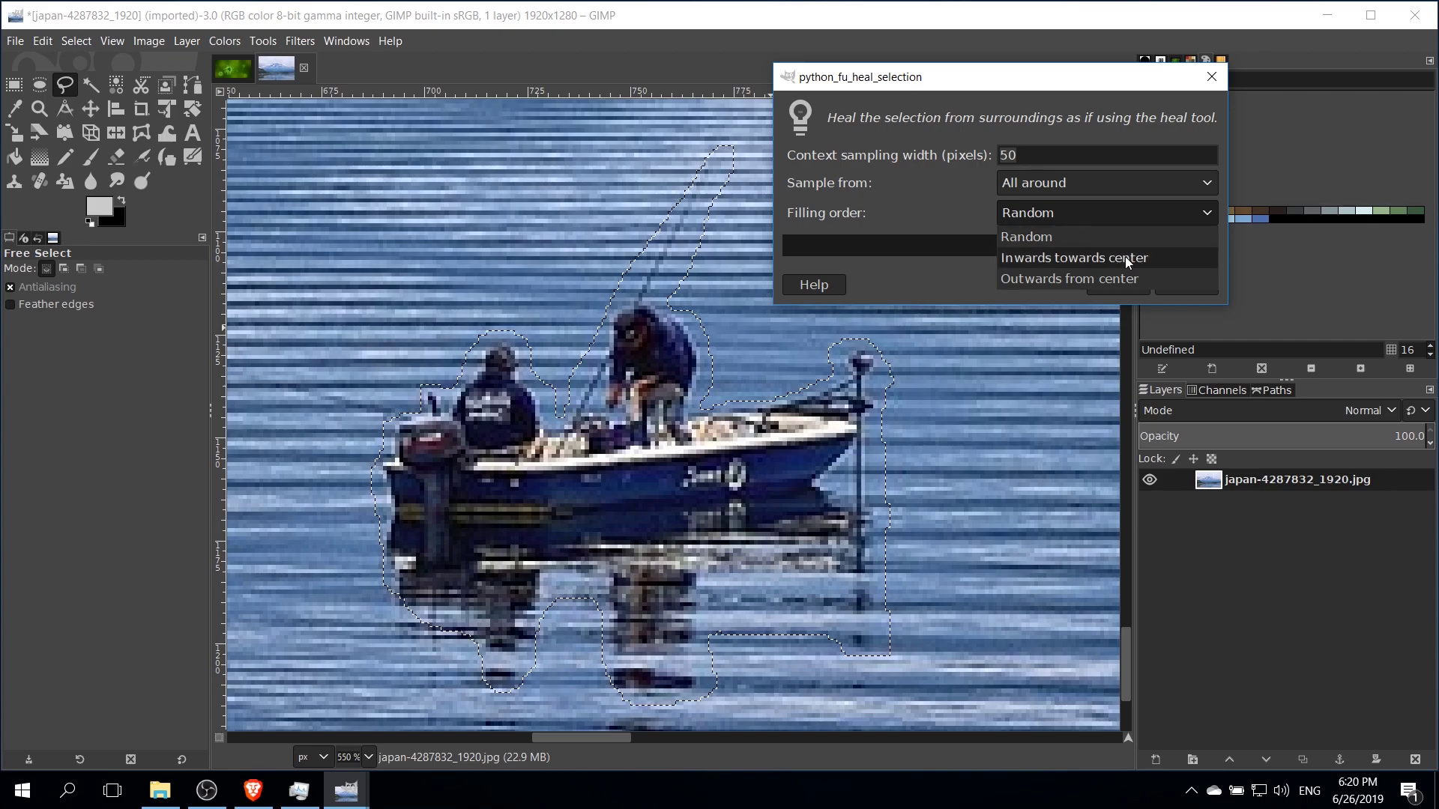
pyautogui.click(938, 174)
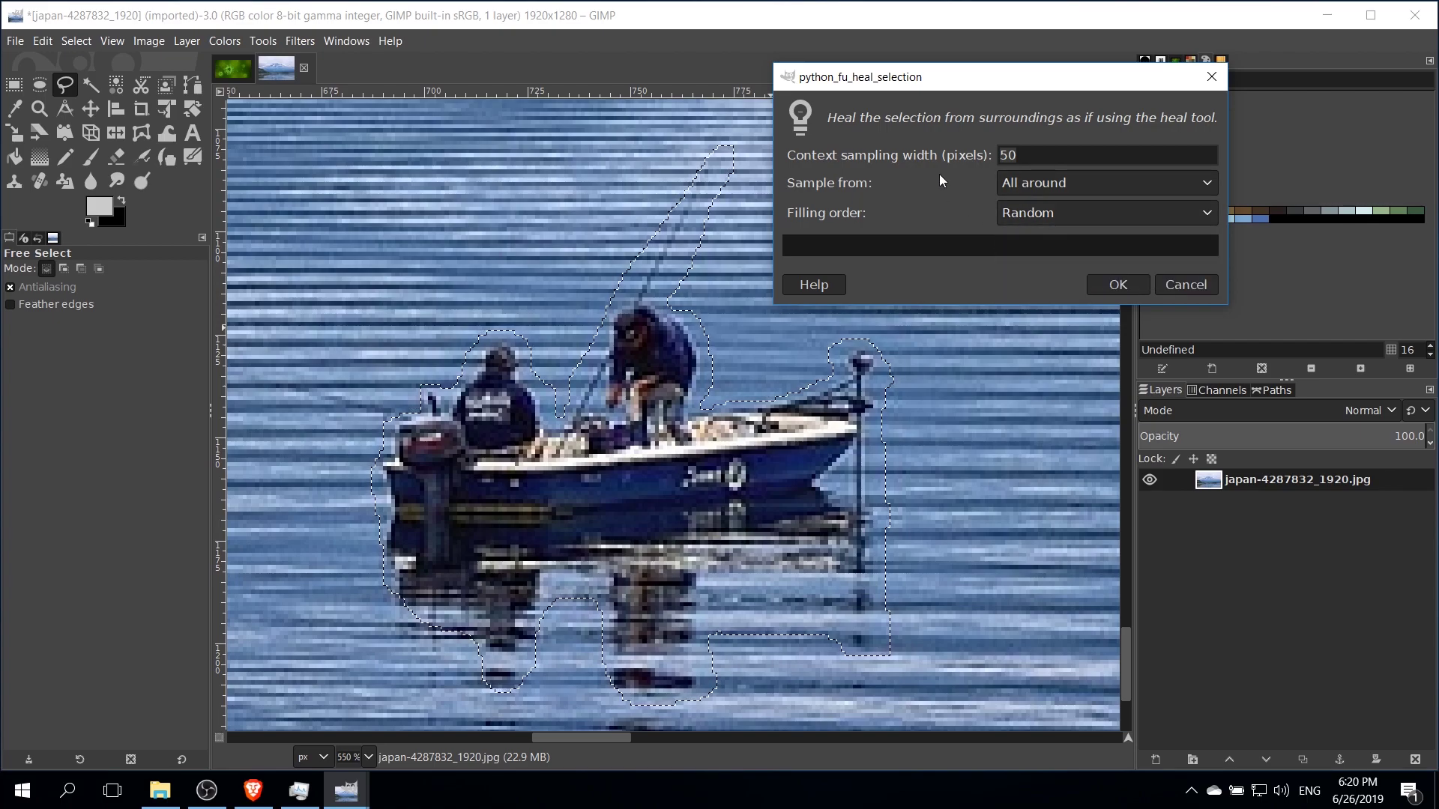
pyautogui.click(1117, 284)
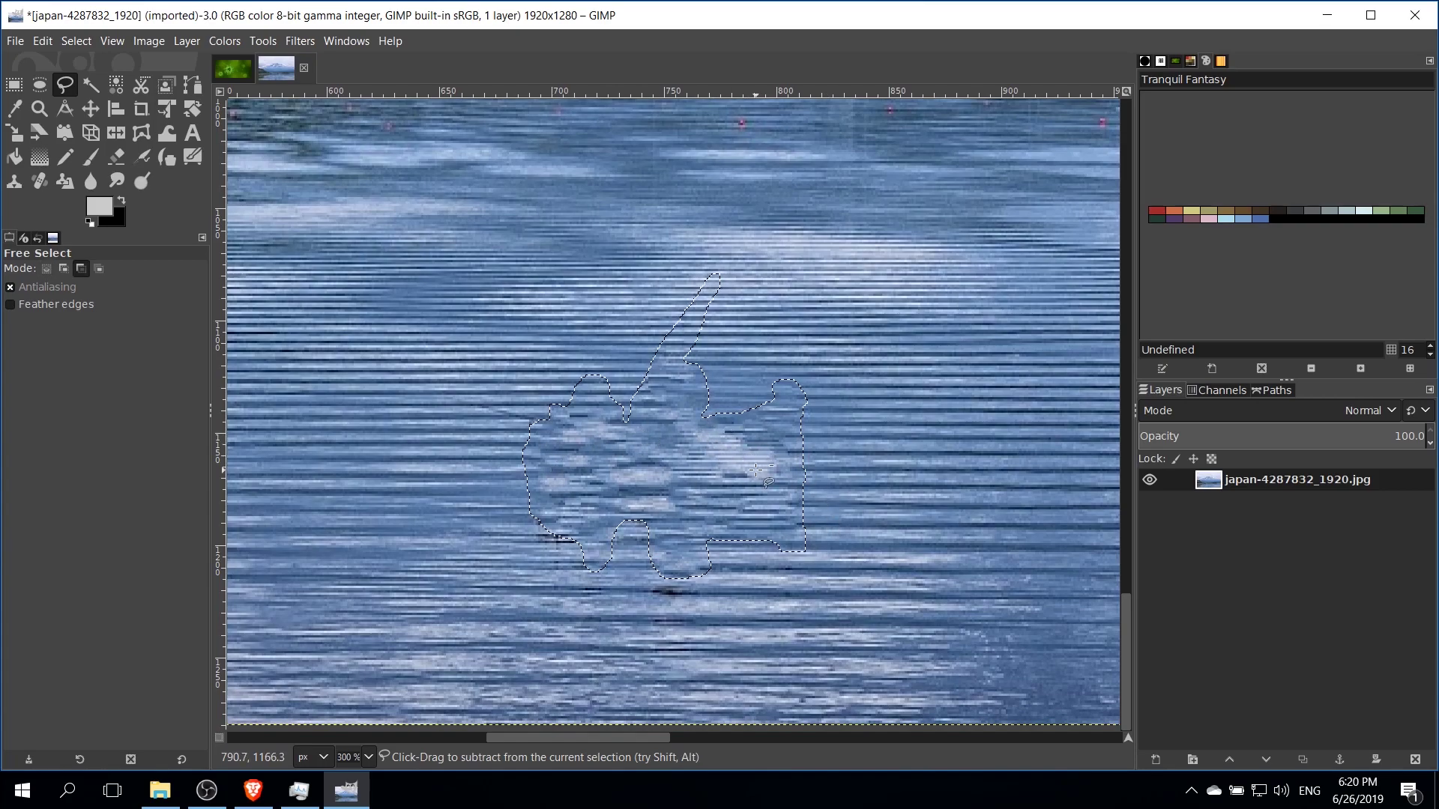
# - Re-run Heal selection on the boat area with Sample from set to Sides
pyautogui.scroll(-1, 736, 442)
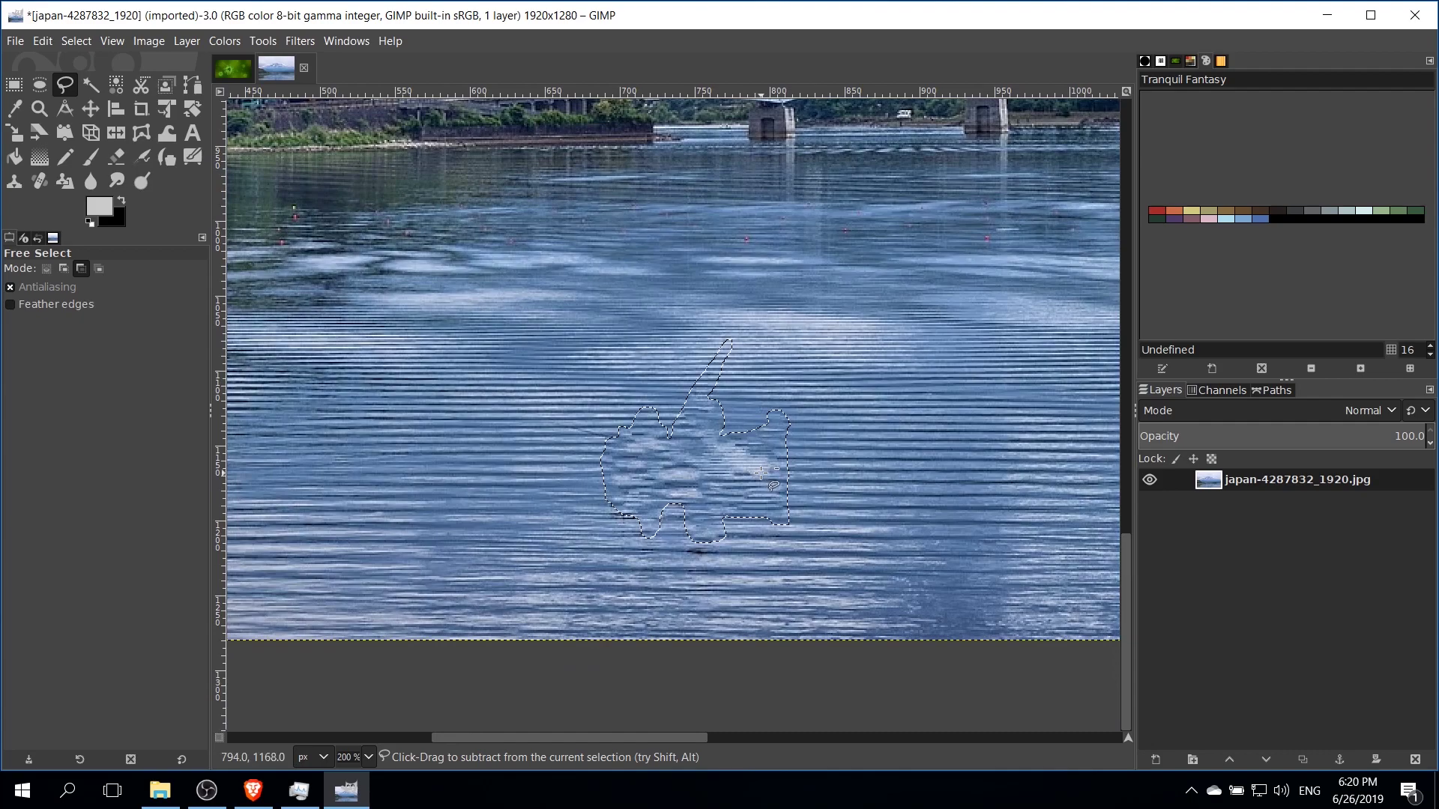
pyautogui.scroll(1, 757, 472)
pyautogui.click(312, 39)
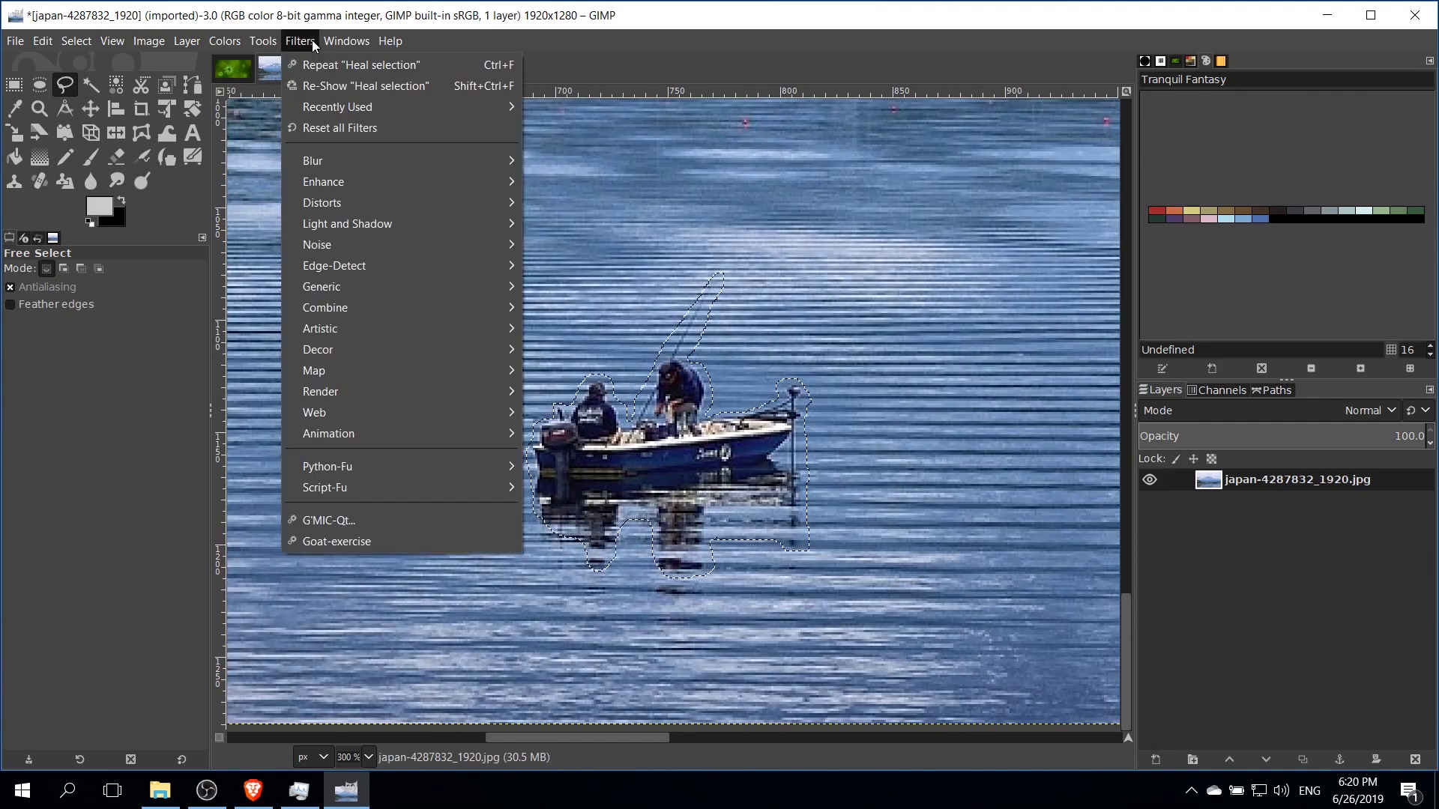
pyautogui.moveTo(331, 183)
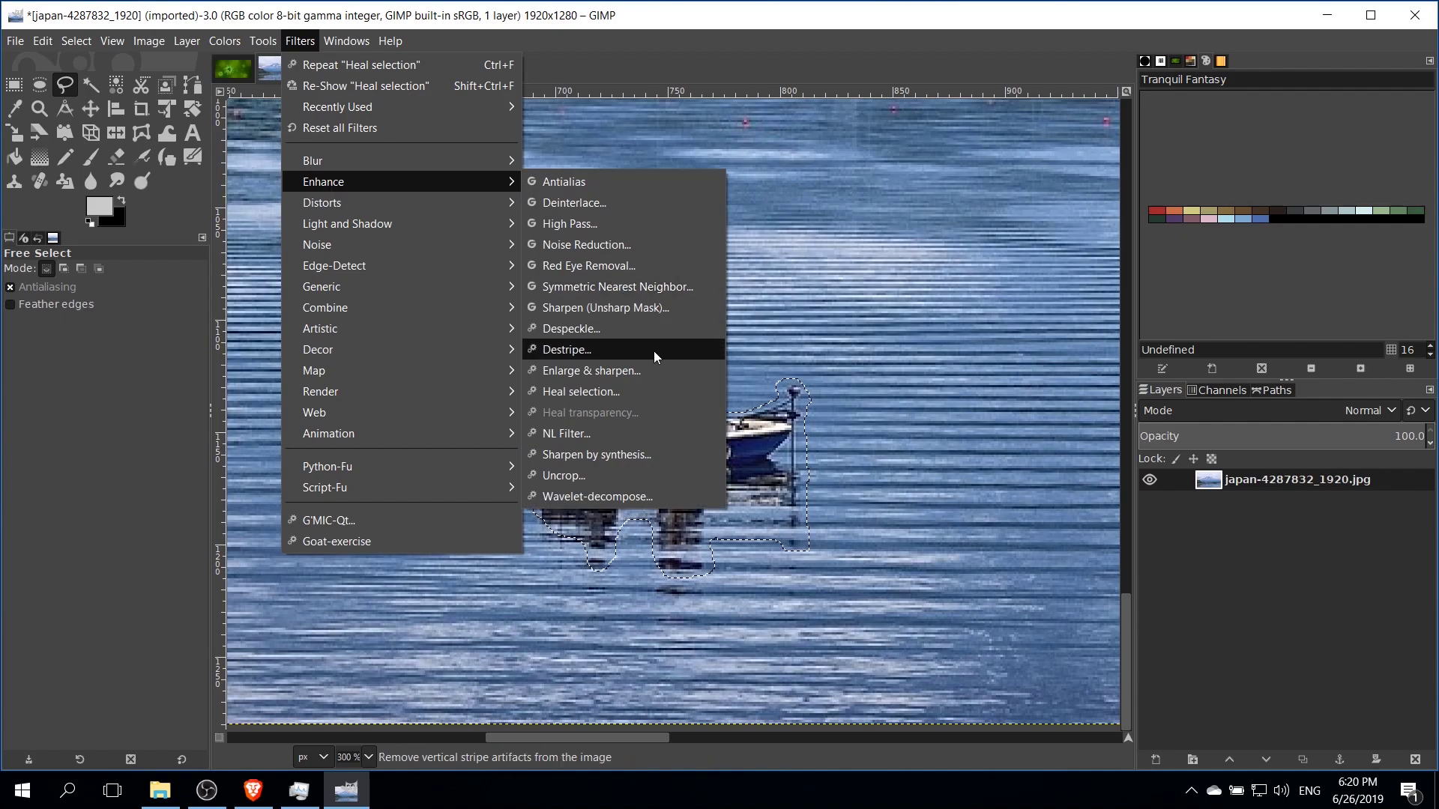
pyautogui.click(580, 392)
pyautogui.moveTo(840, 312); pyautogui.dragTo(1157, 251)
pyautogui.click(1112, 352)
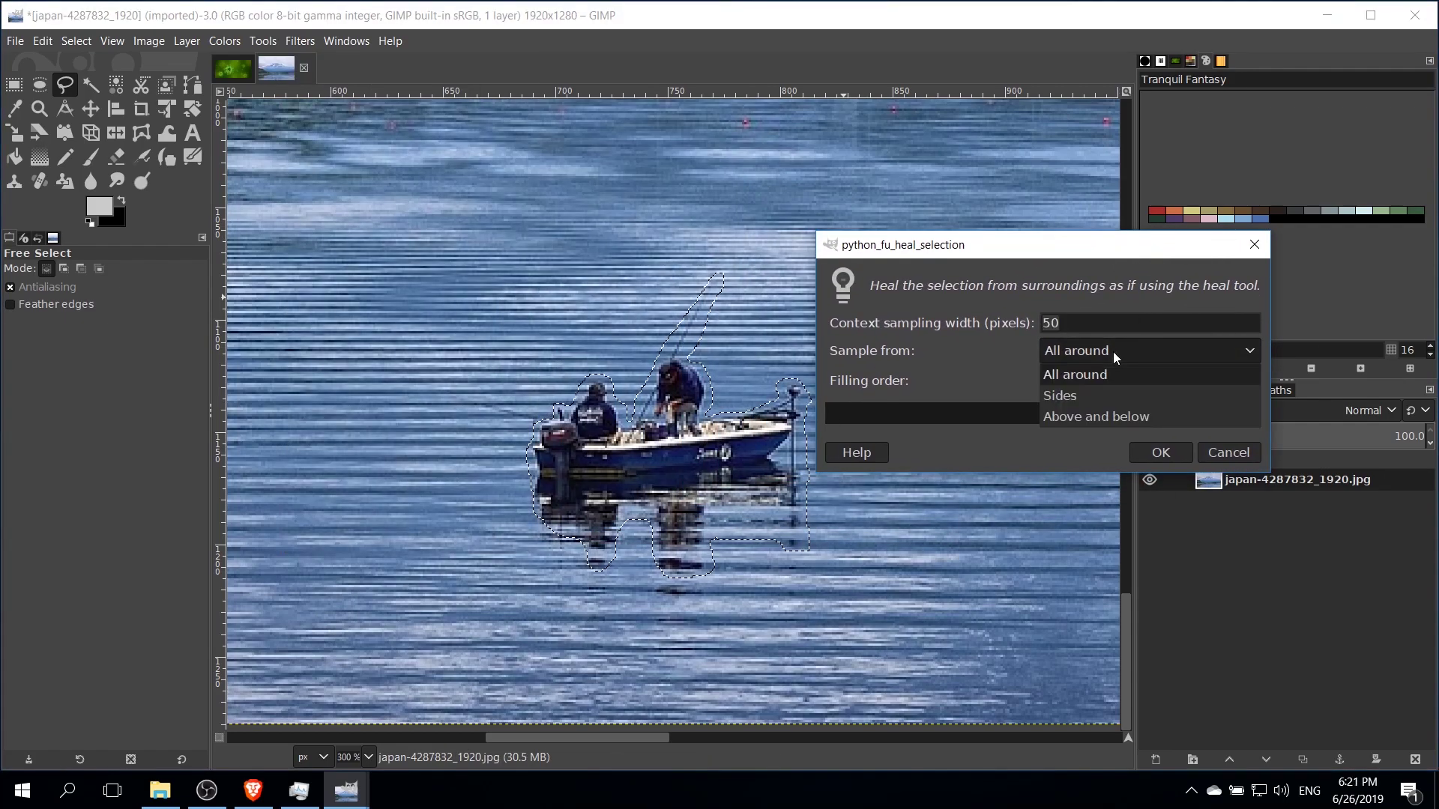
pyautogui.click(1114, 396)
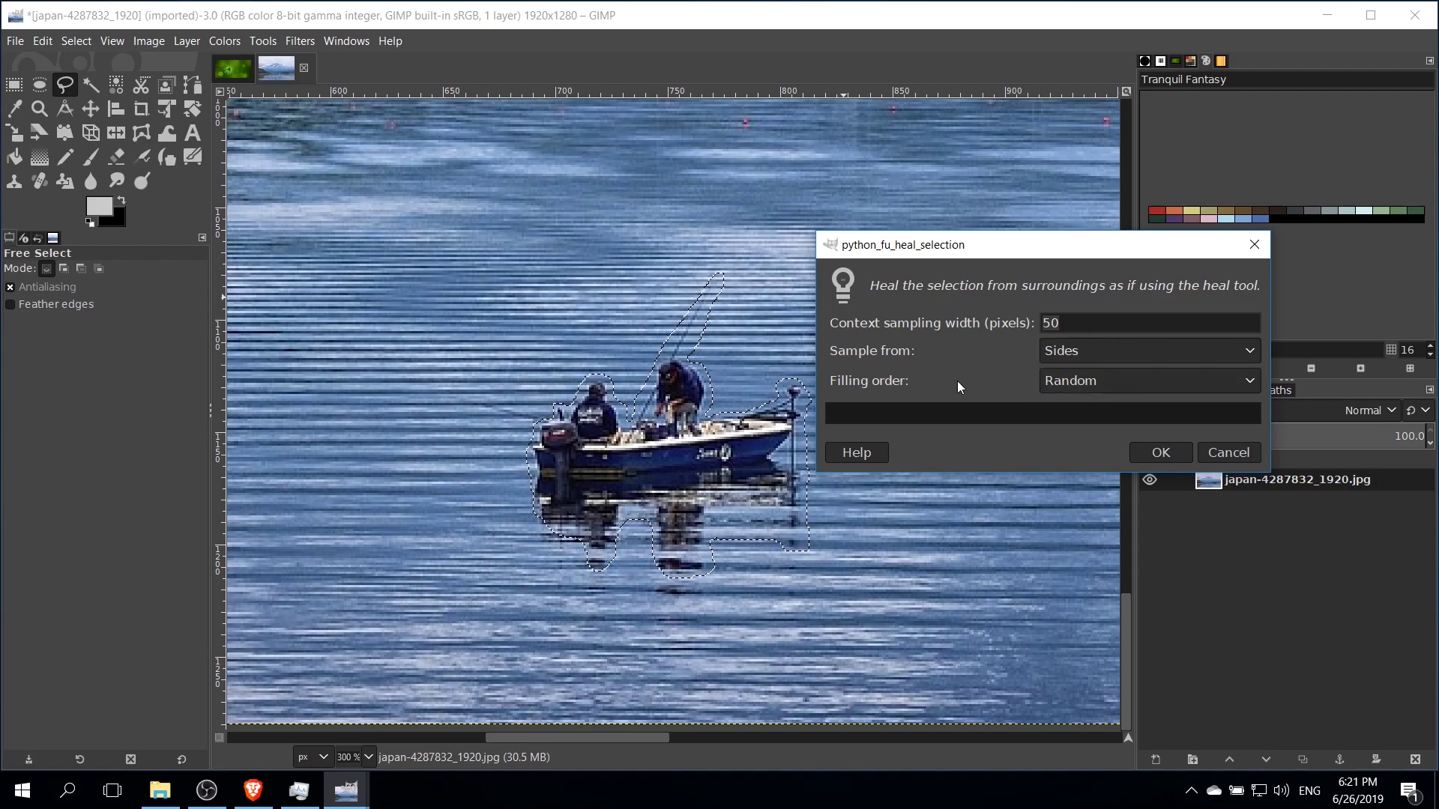
pyautogui.click(1149, 454)
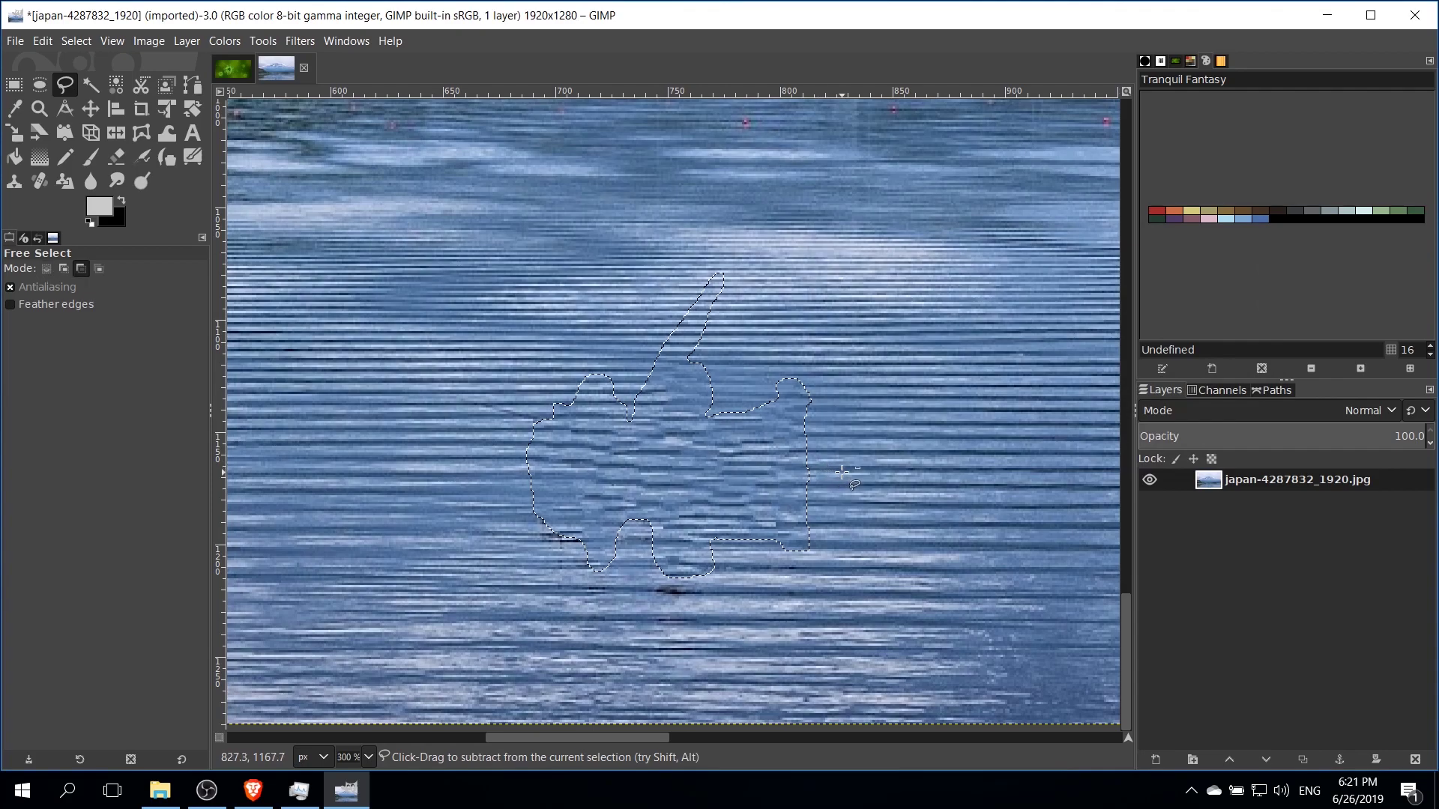
pyautogui.scroll(-1, 804, 383)
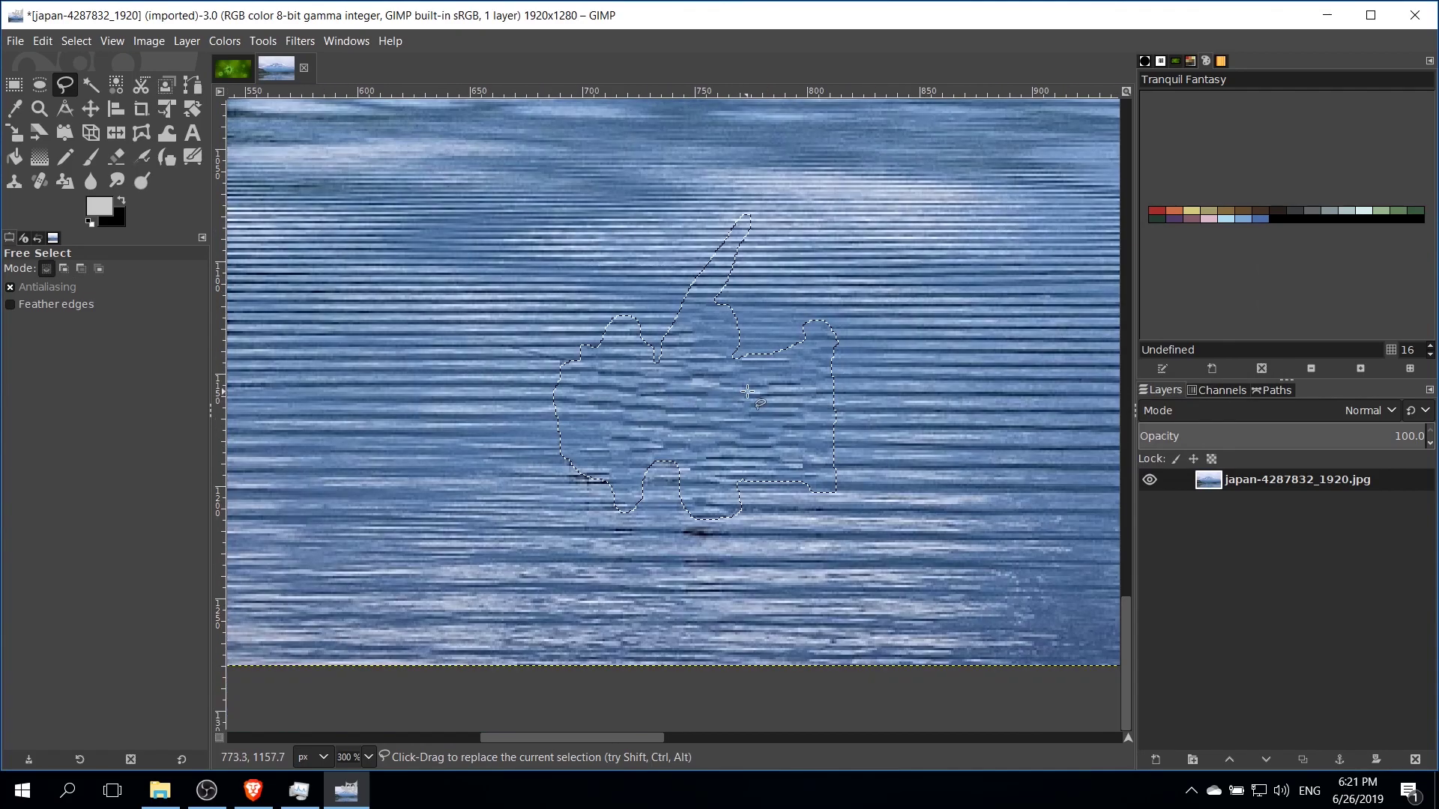
# - Undo, then re-heal sampling from Sides with Inwards towards center filling order
pyautogui.hotkey('ctrl', 'z')
pyautogui.hotkey('ctrl', 'shift', 'f')
pyautogui.click(777, 417)
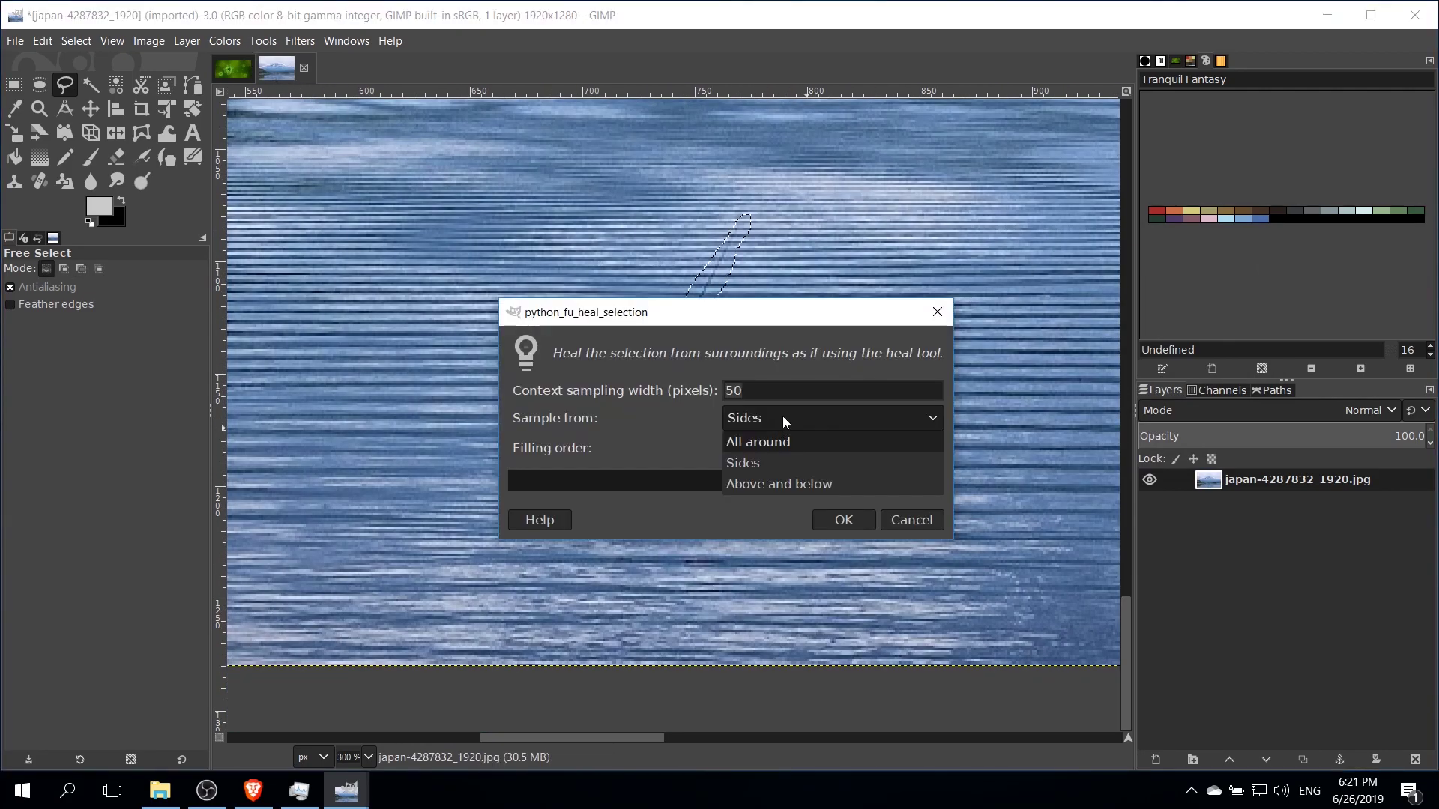
pyautogui.click(790, 484)
pyautogui.click(845, 520)
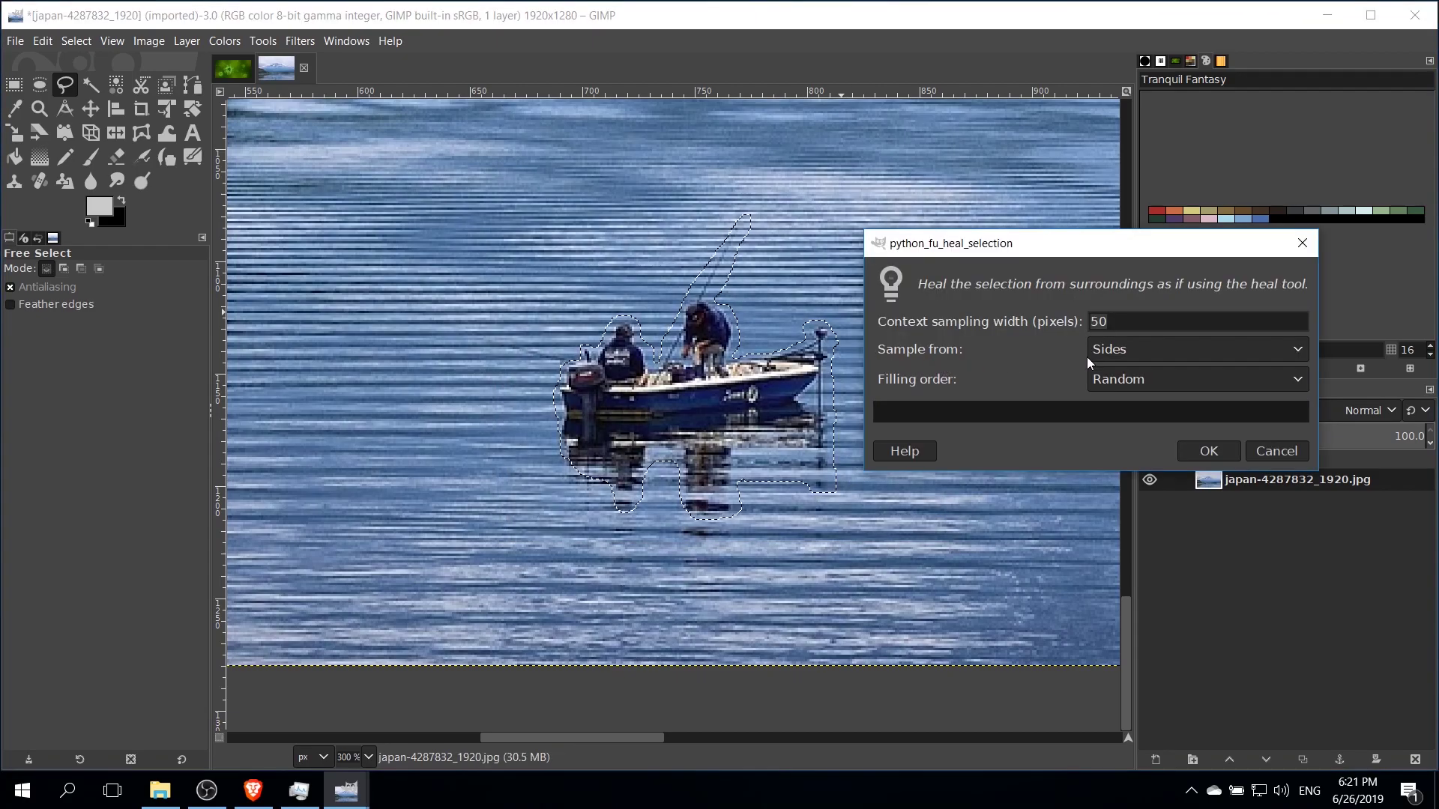
pyautogui.click(1109, 379)
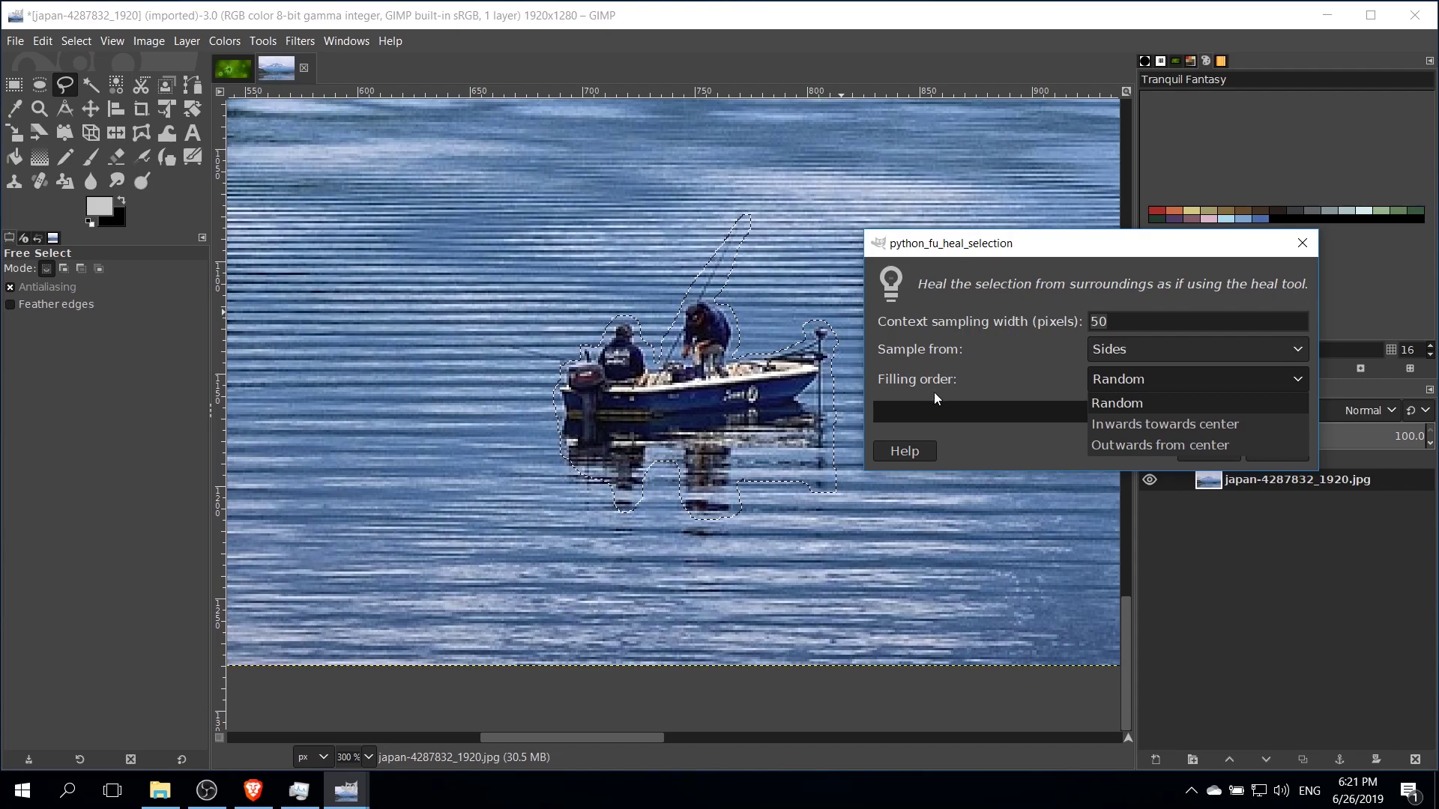
pyautogui.click(1139, 425)
pyautogui.click(1210, 452)
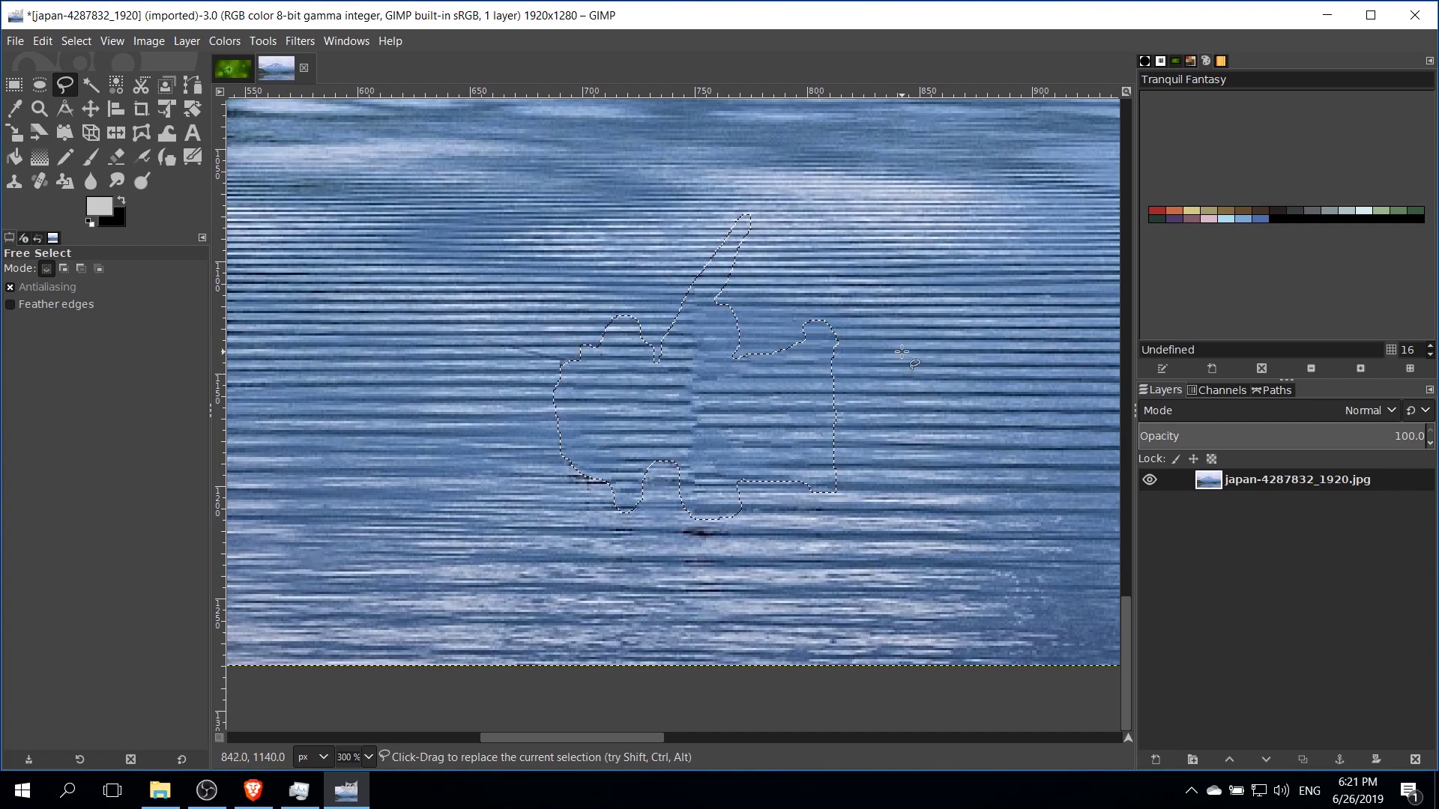
# - Zoom in on the healed water patch to inspect its faint vertical seam
pyautogui.scroll(1, 584, 411)
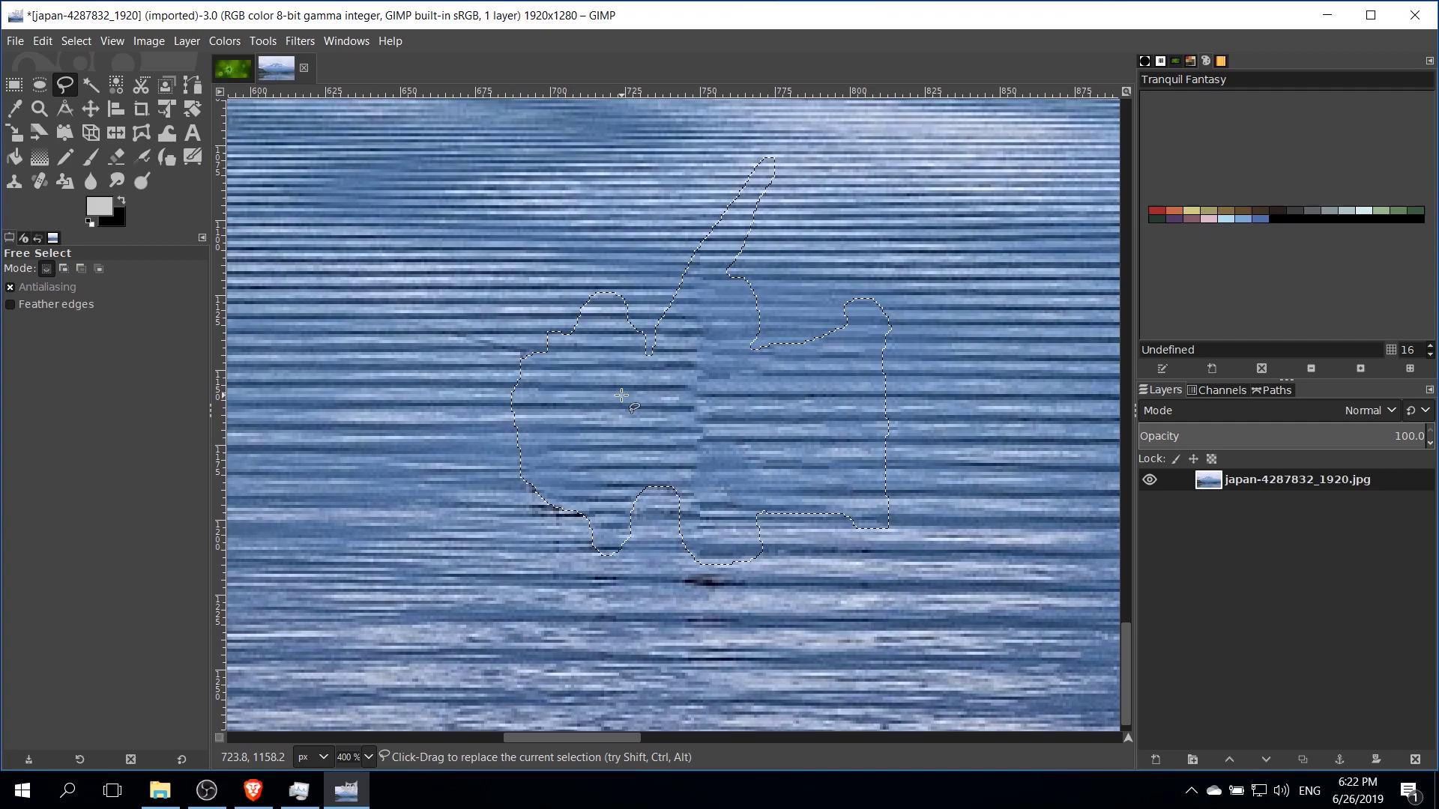
pyautogui.scroll(-1, 622, 395)
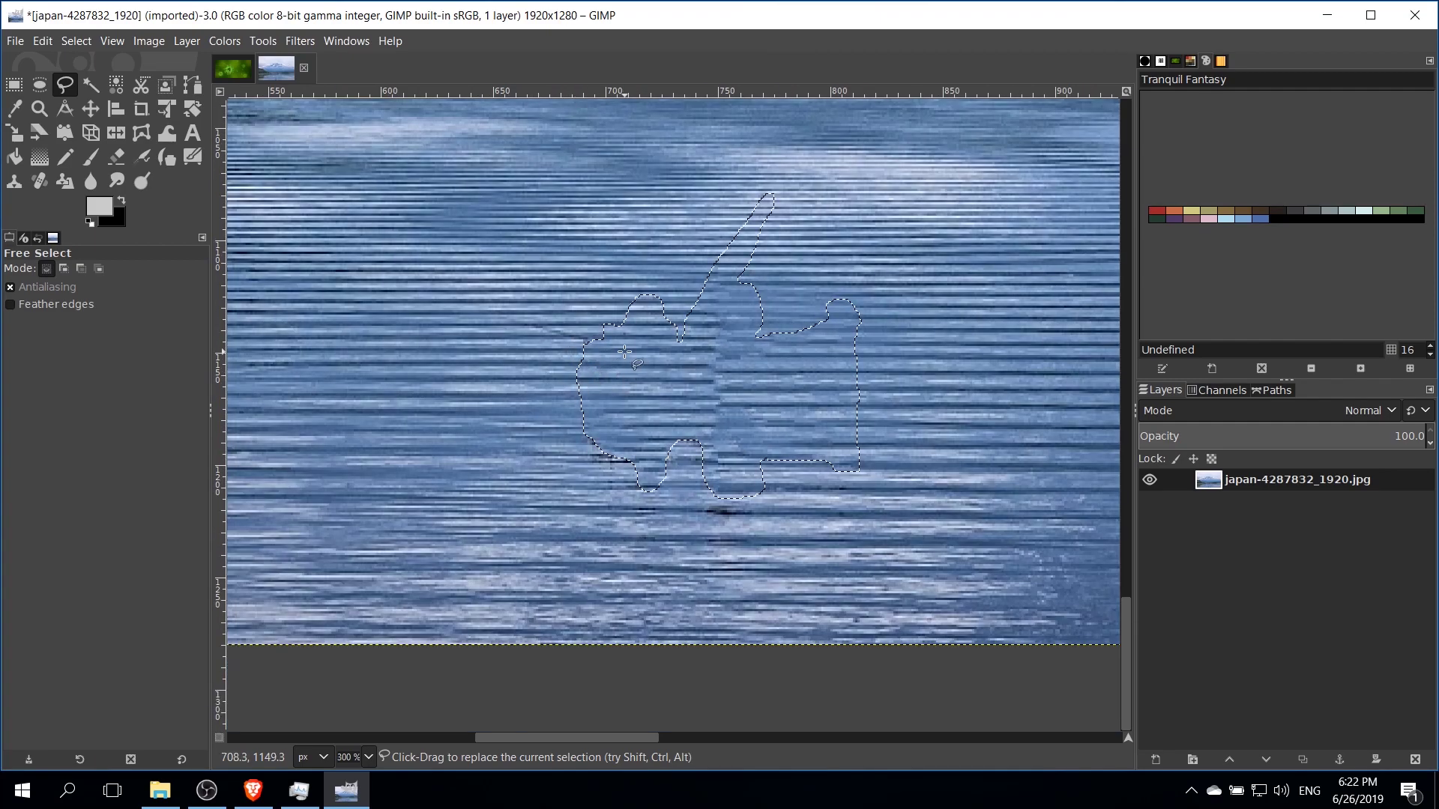
pyautogui.scroll(1, 655, 347)
pyautogui.scroll(1, 639, 334)
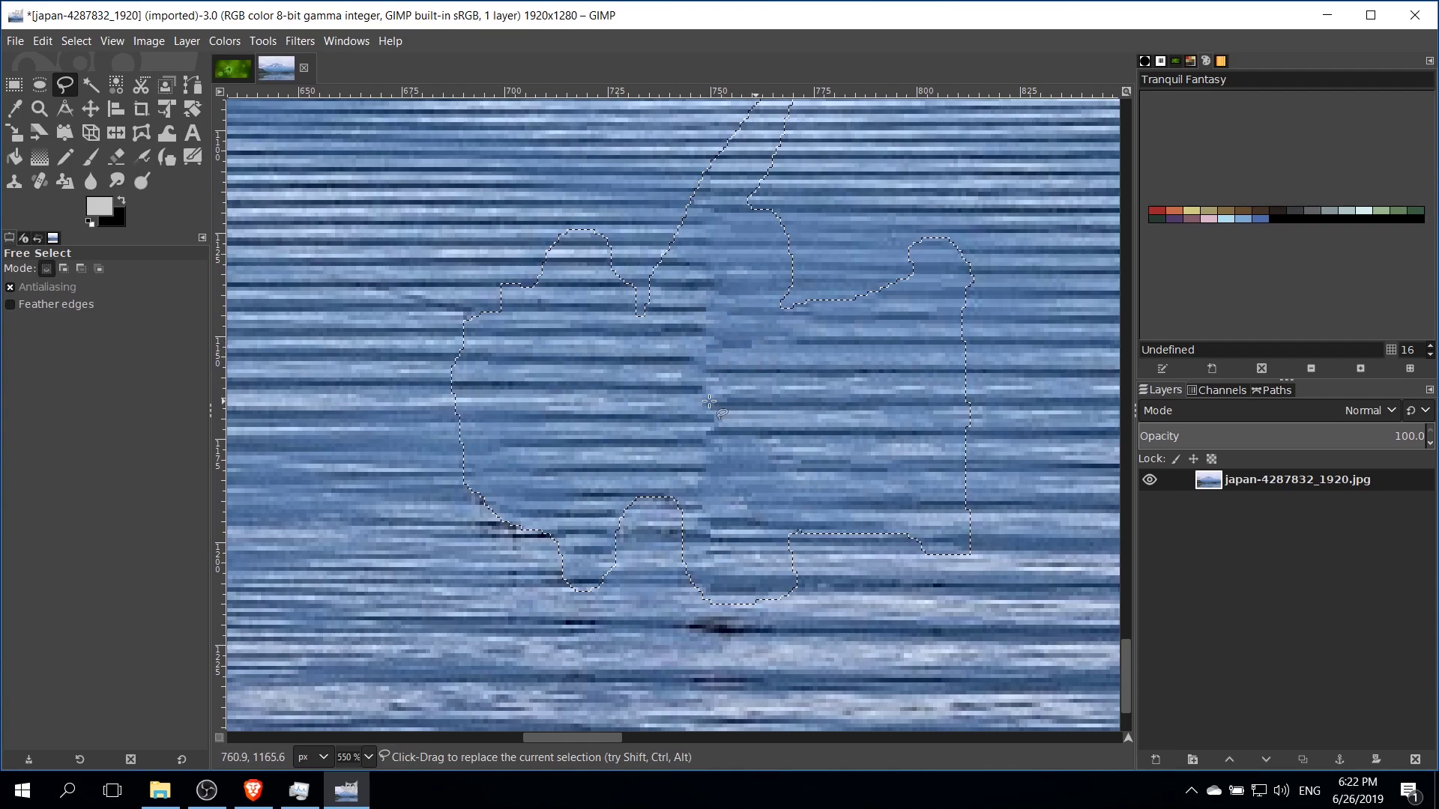
# - Blur along the patch's vertical seam with the Blur/Sharpen tool at brush size 8
pyautogui.hscroll(2, 701, 282)
pyautogui.hotkey('shift', 'u')
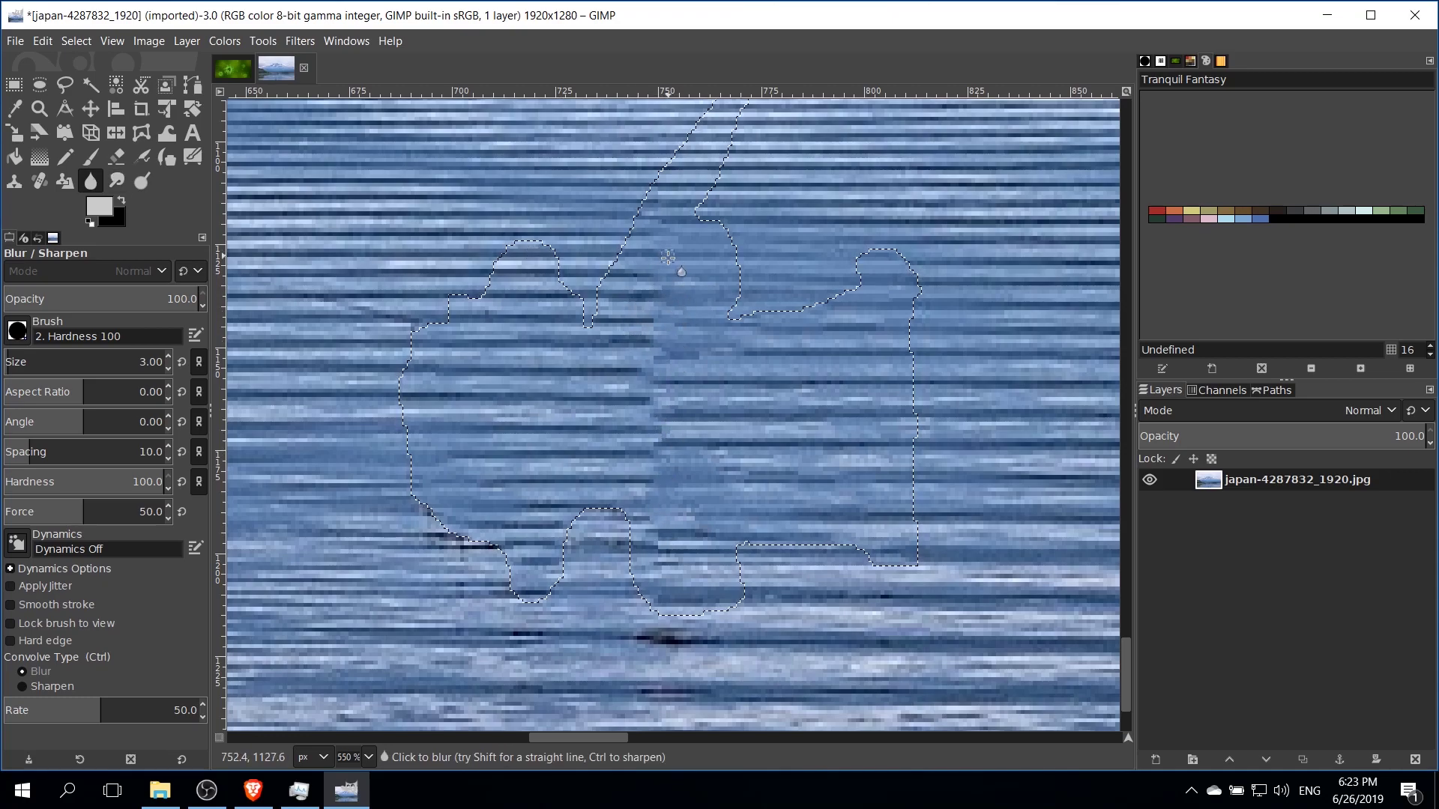
pyautogui.scroll(3, 654, 329)
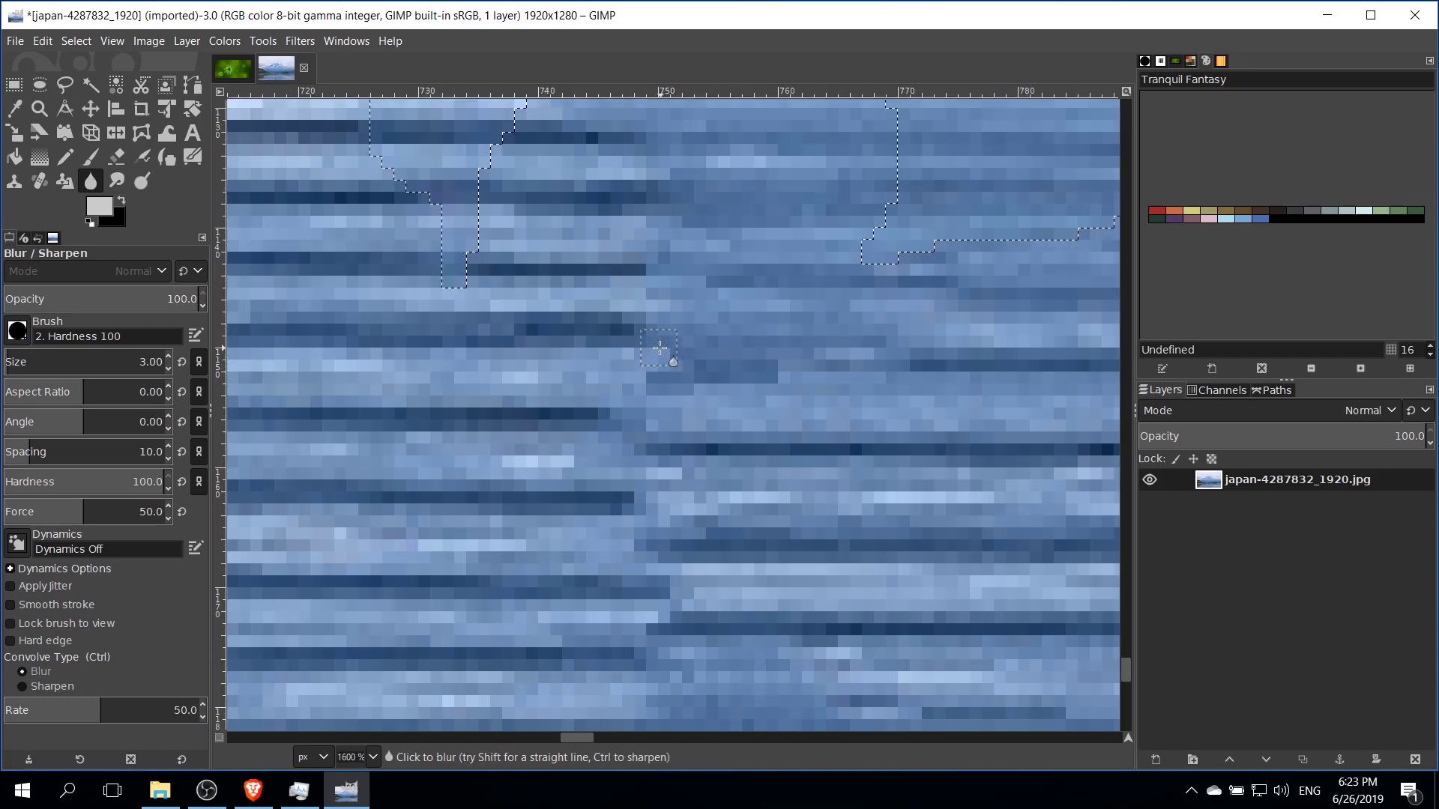
pyautogui.press(']')
pyautogui.press(']')
pyautogui.press(']')
pyautogui.press(']')
pyautogui.press(']')
pyautogui.scroll(-1, 672, 253)
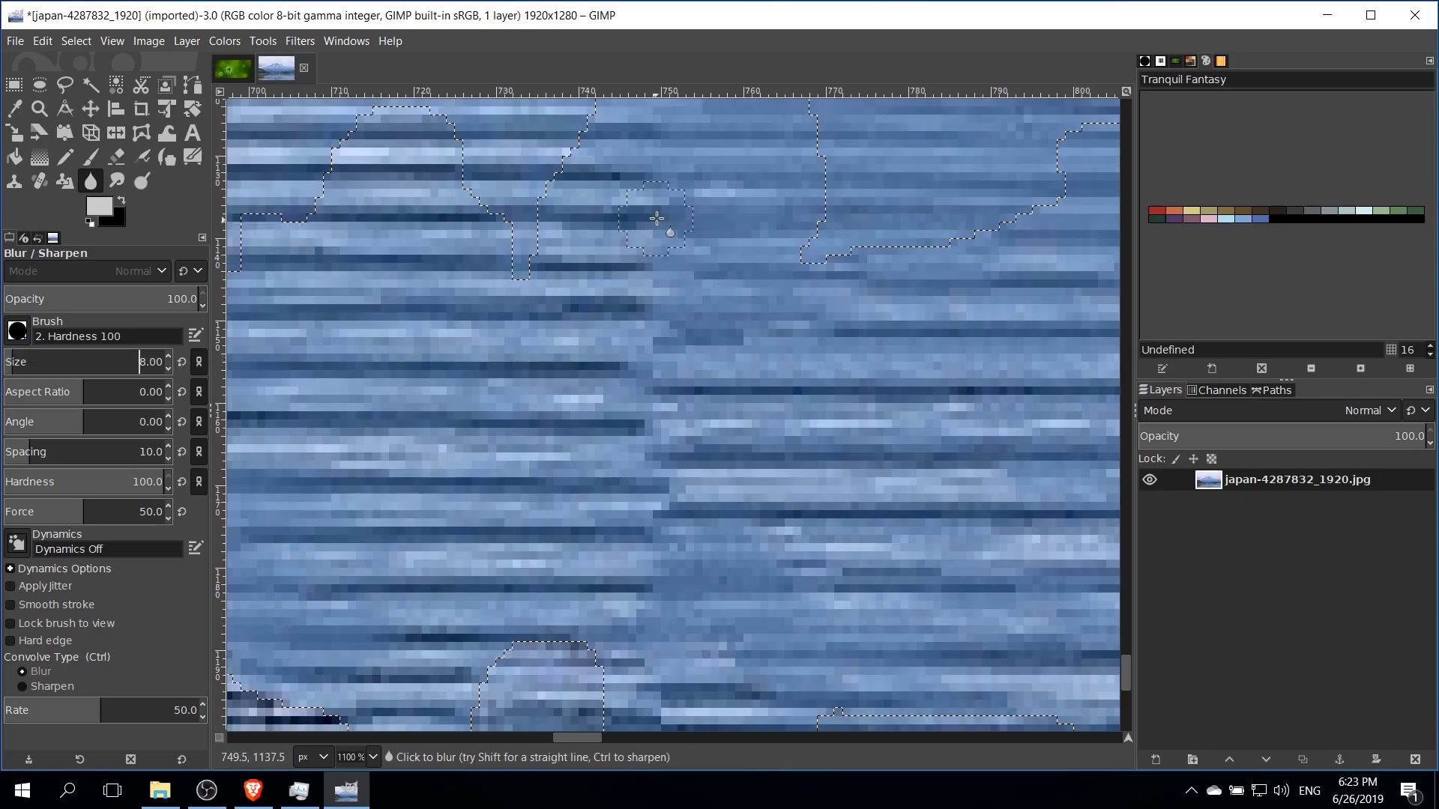
pyautogui.scroll(-2, 676, 465)
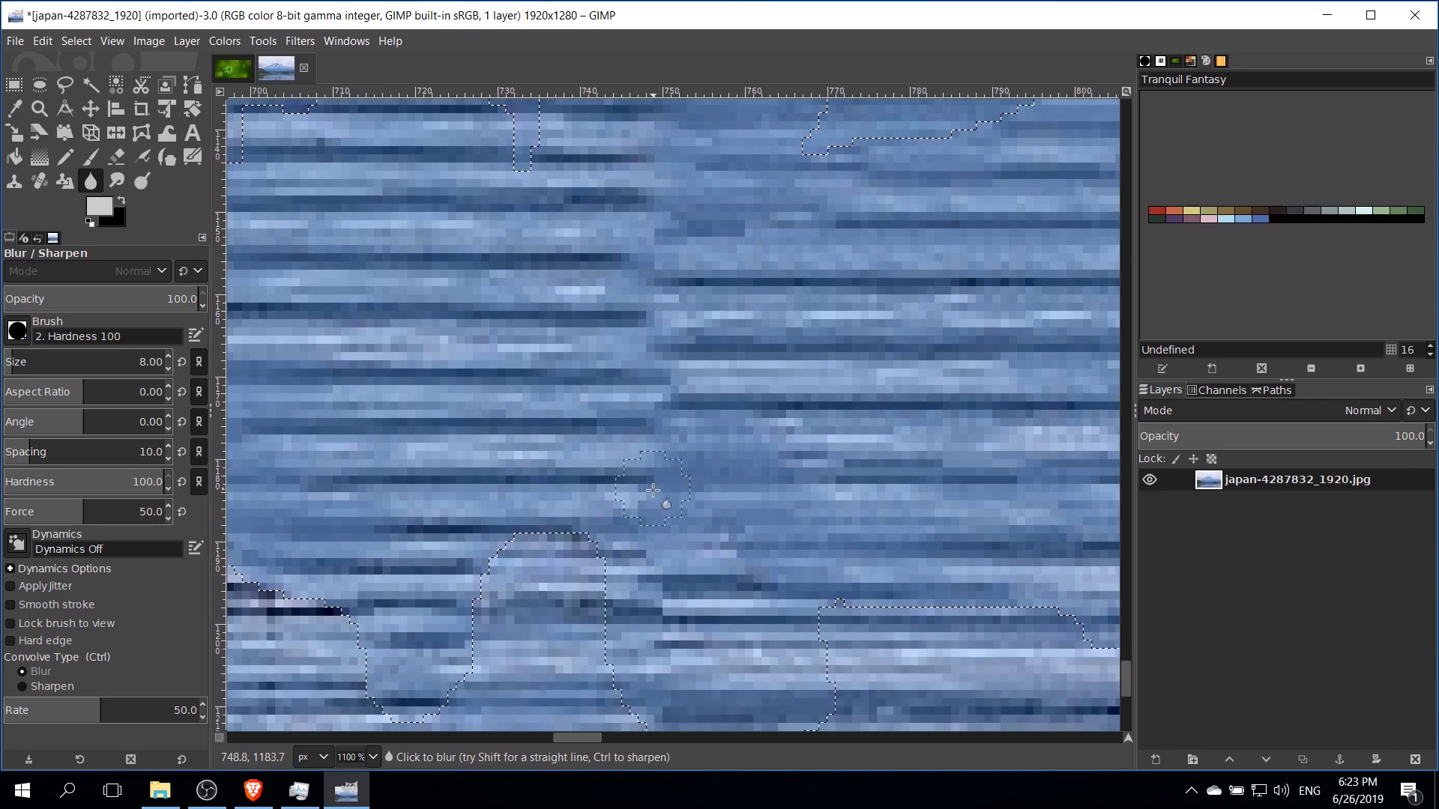
pyautogui.scroll(-3, 690, 655)
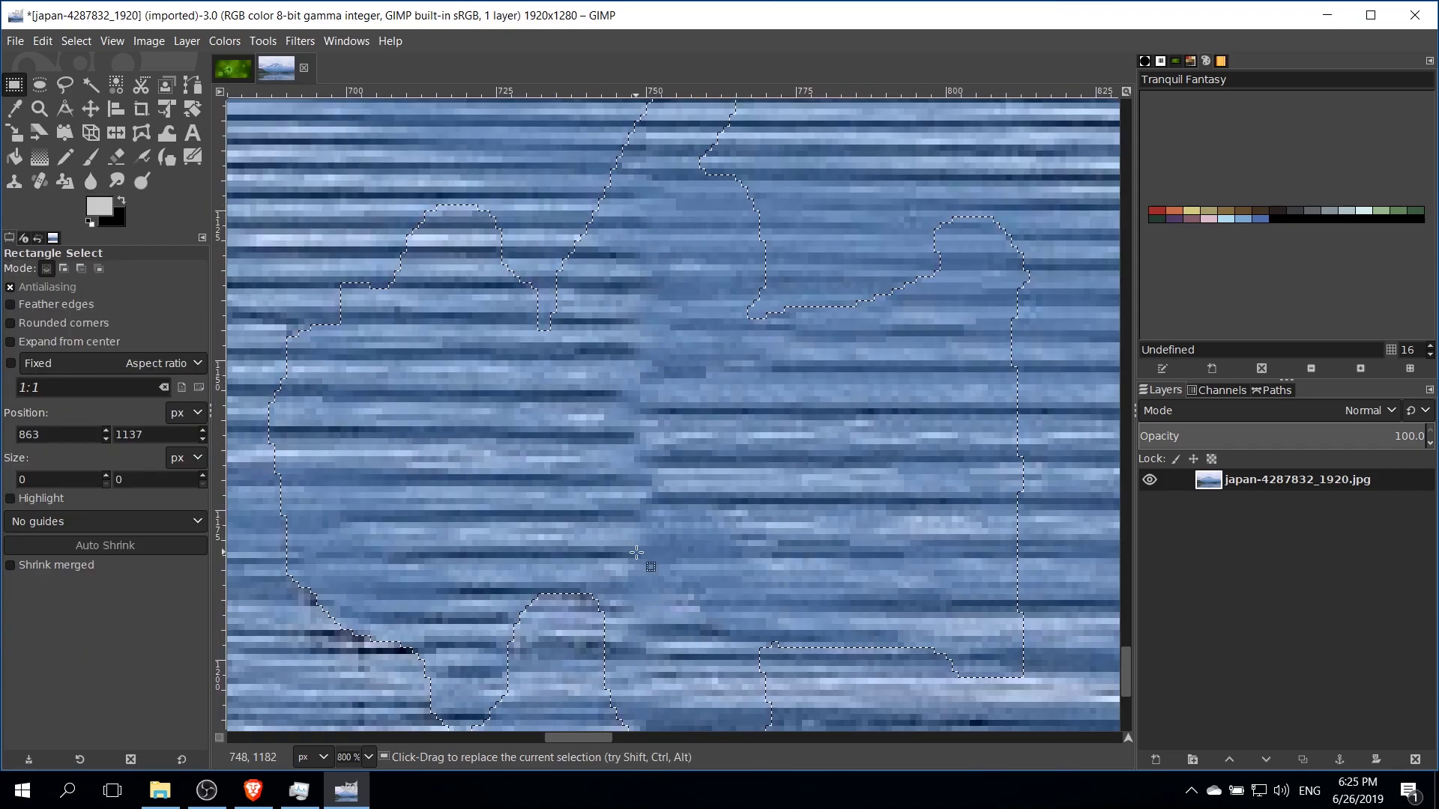
pyautogui.scroll(-6, 623, 479)
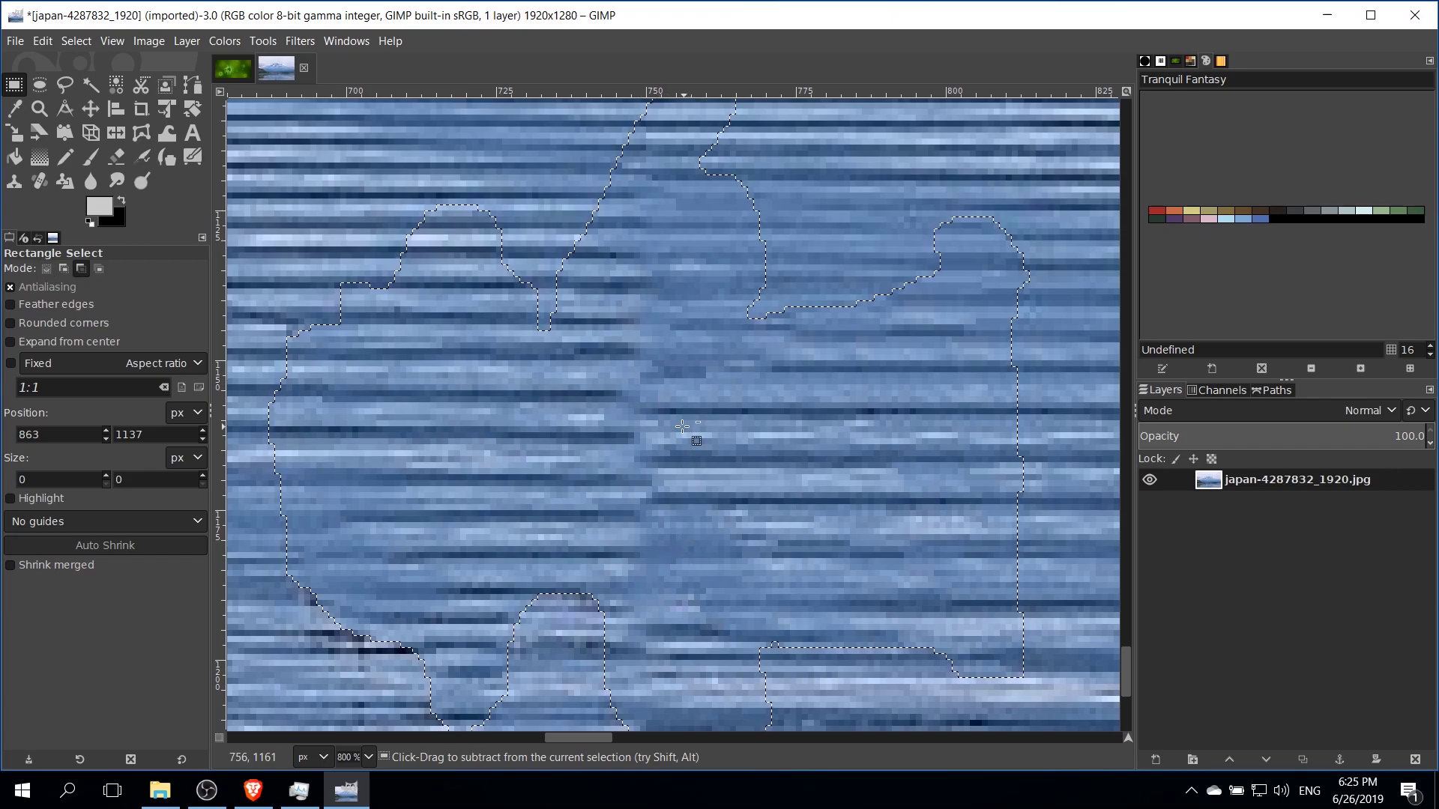
pyautogui.scroll(-2, 694, 435)
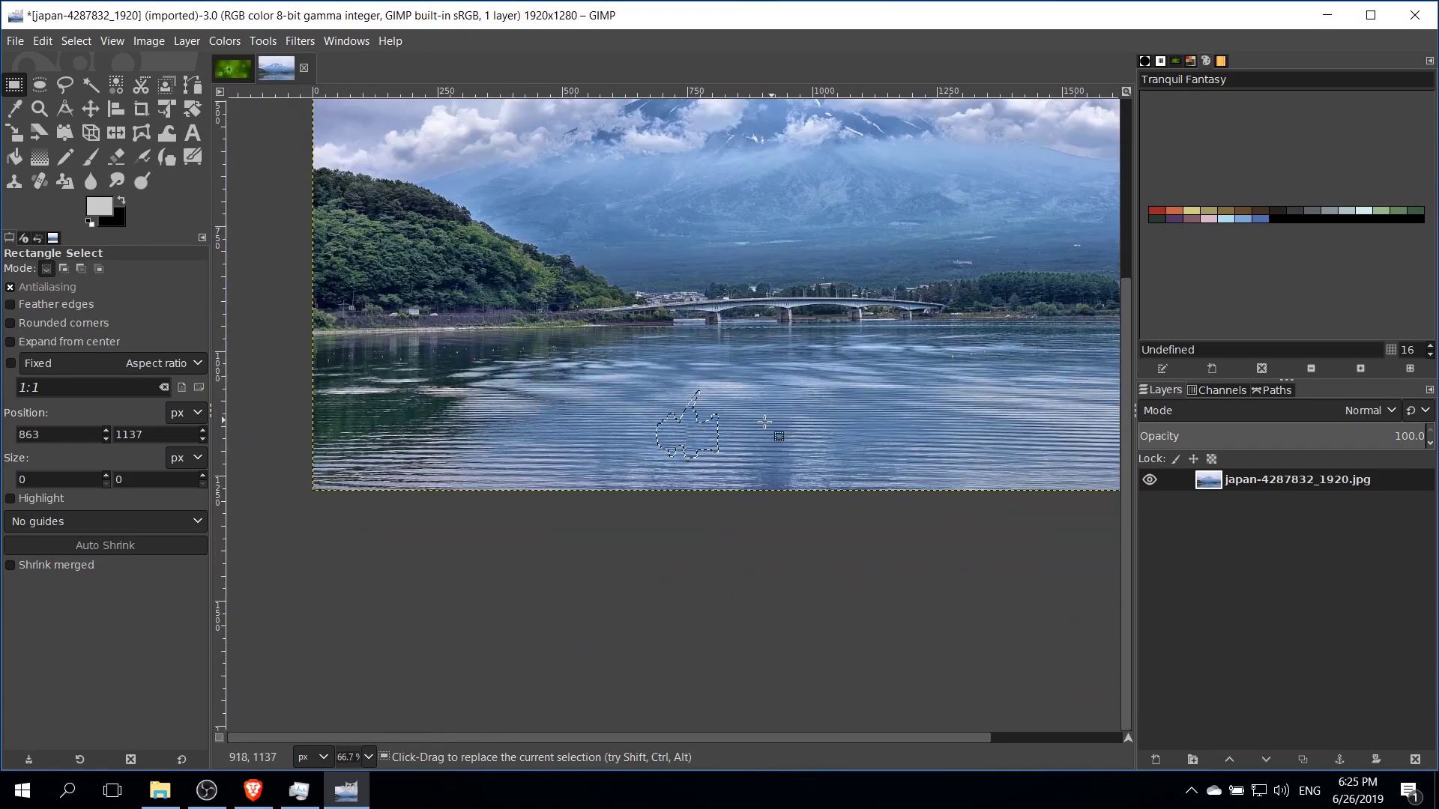
pyautogui.scroll(1, 679, 482)
pyautogui.click(678, 483)
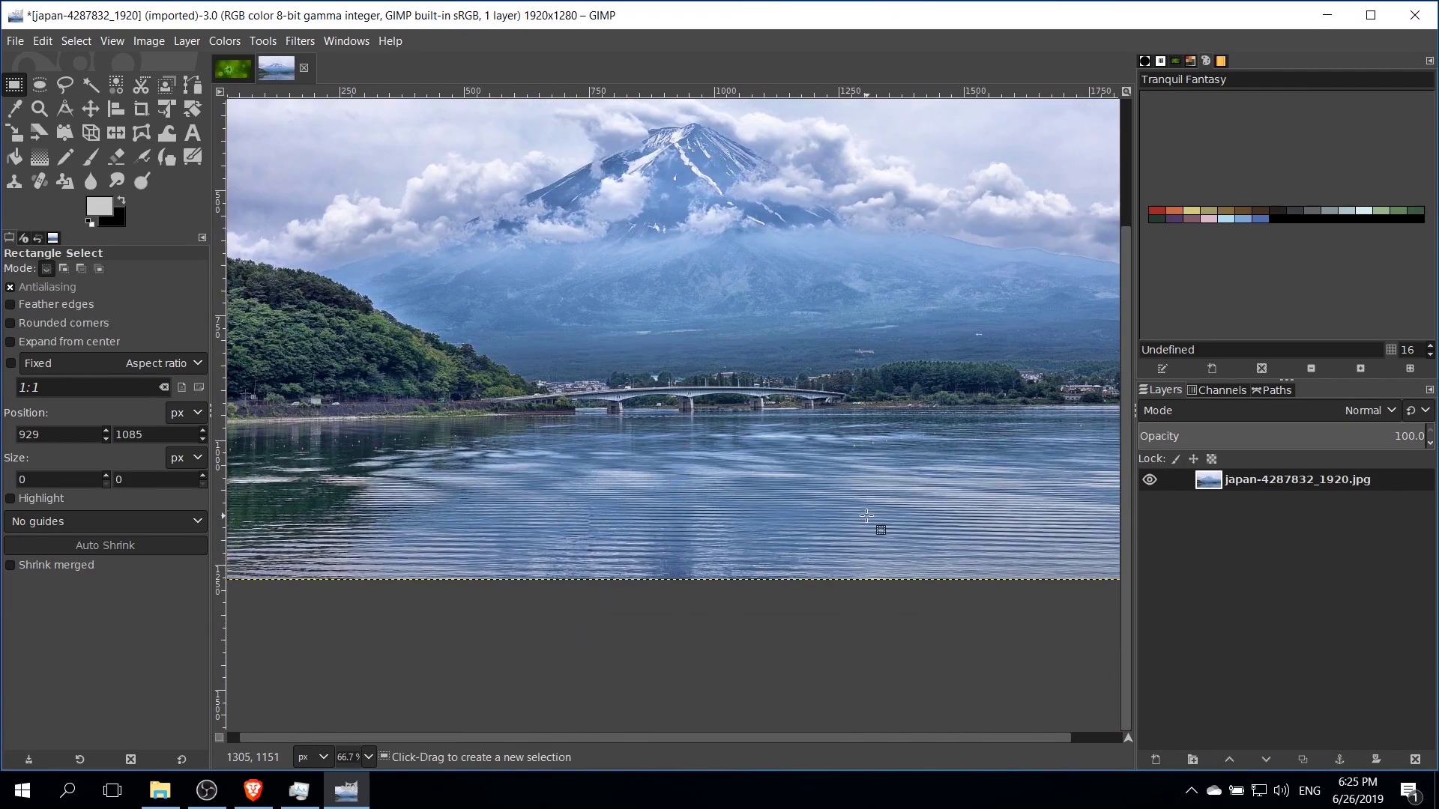
pyautogui.moveTo(582, 520); pyautogui.dragTo(537, 546)
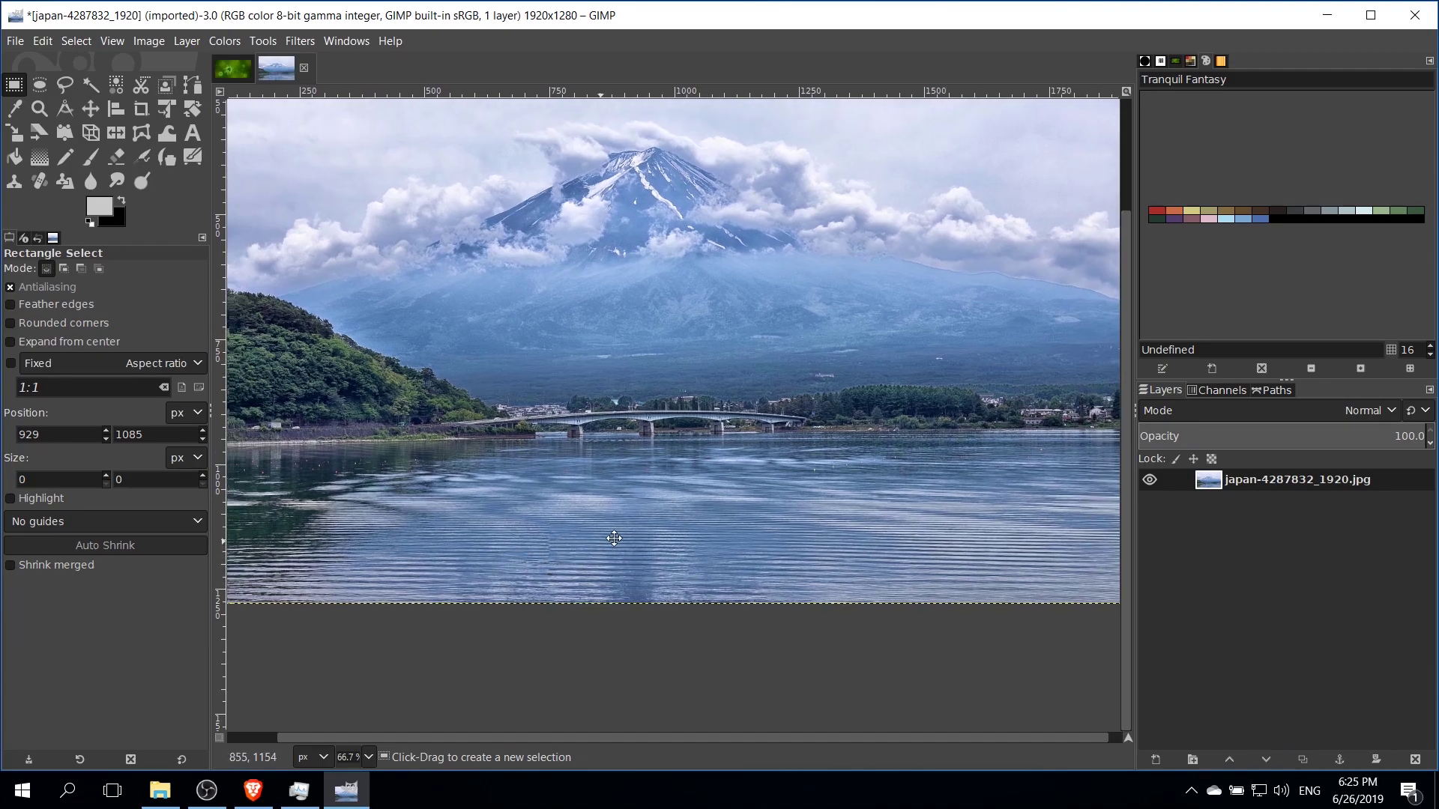
pyautogui.scroll(5, 596, 554)
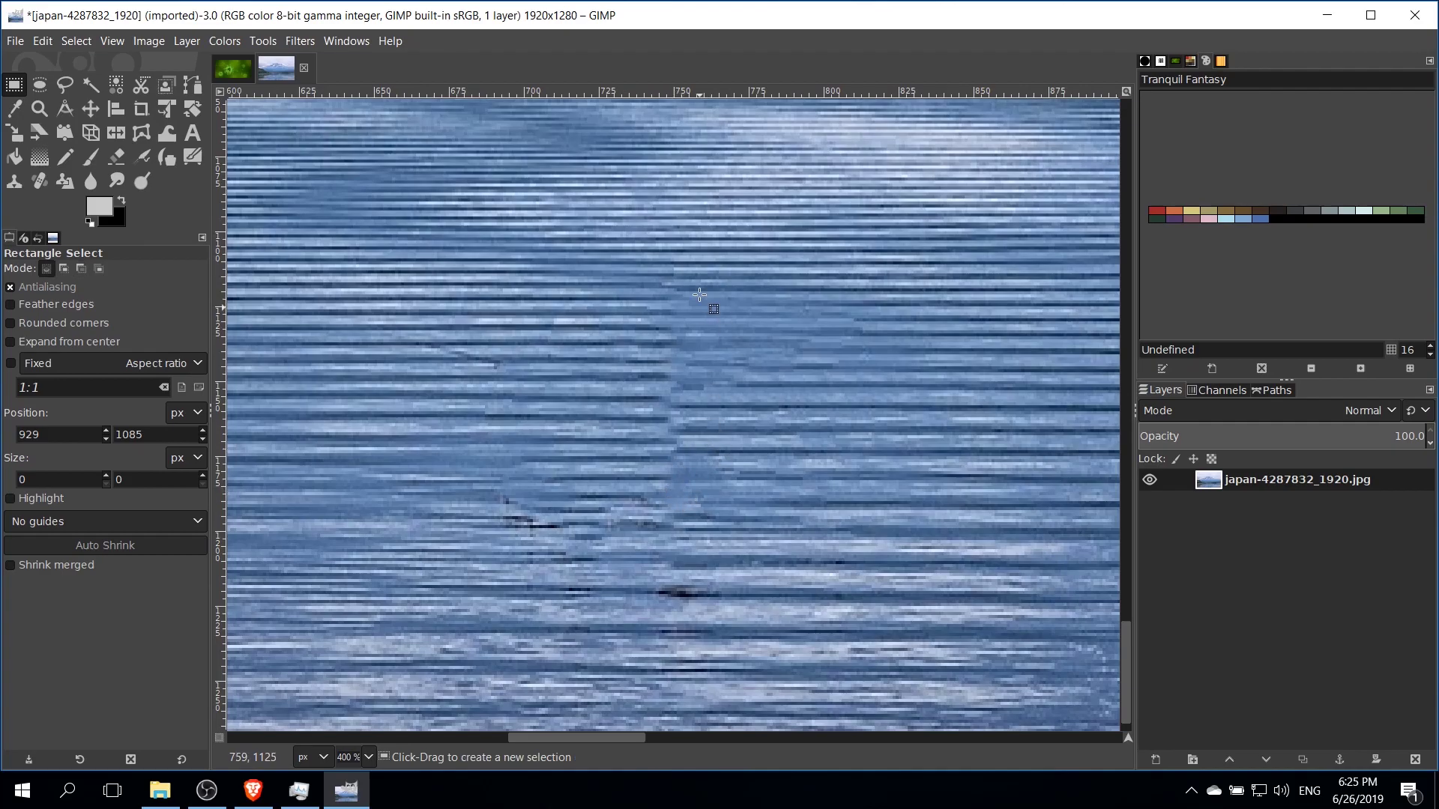
pyautogui.hscroll(1, 637, 378)
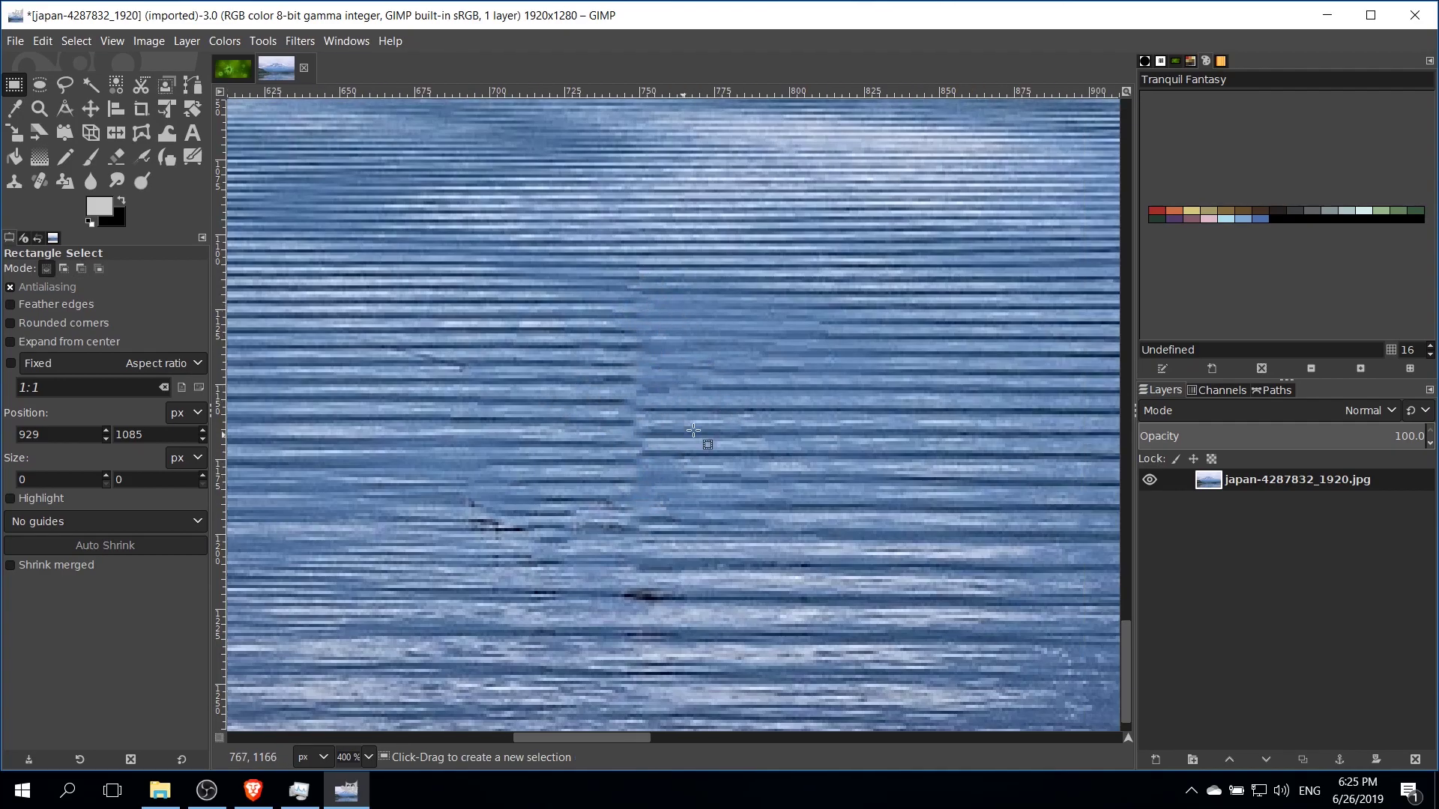
pyautogui.scroll(-6, 457, 562)
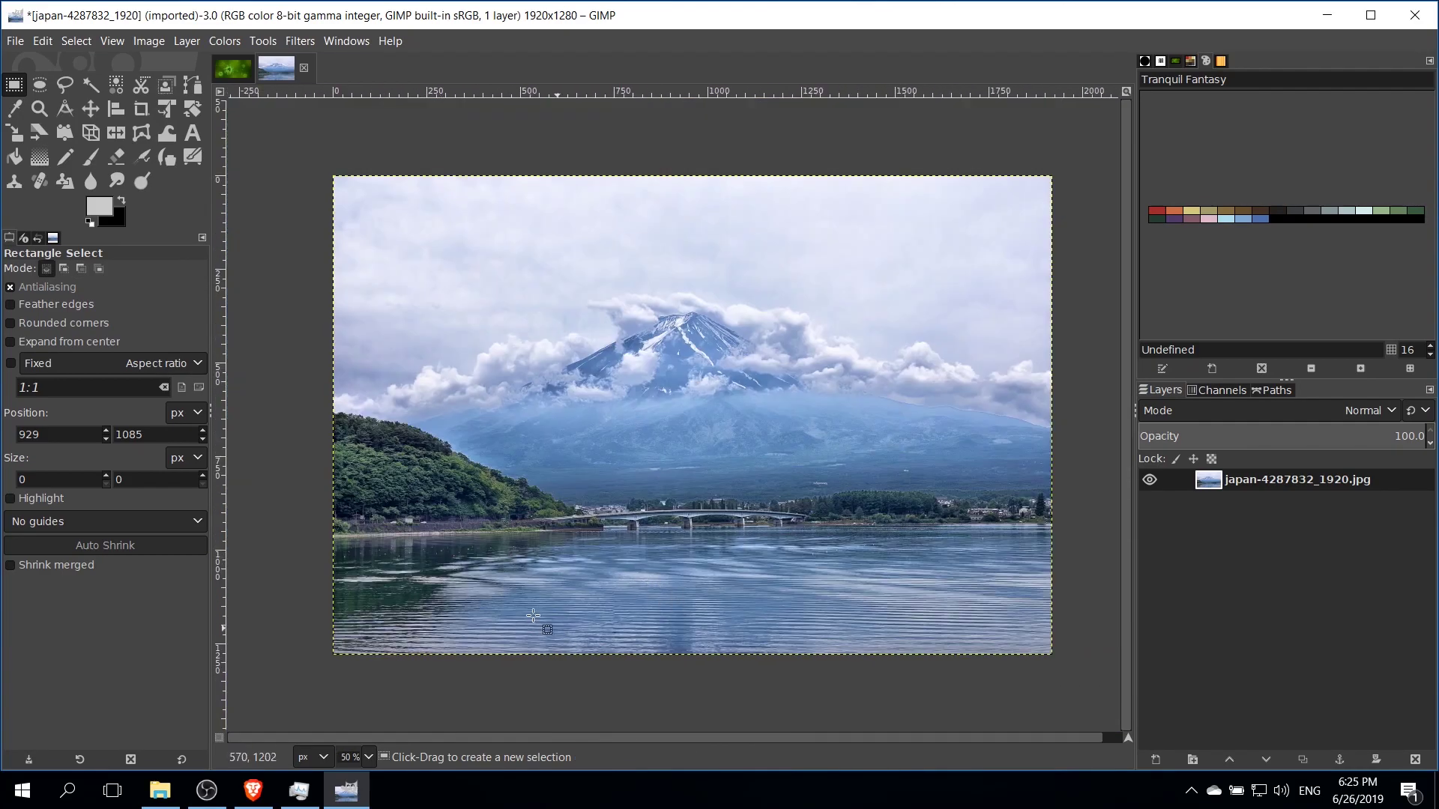
pyautogui.hotkey('ctrl', 'z')
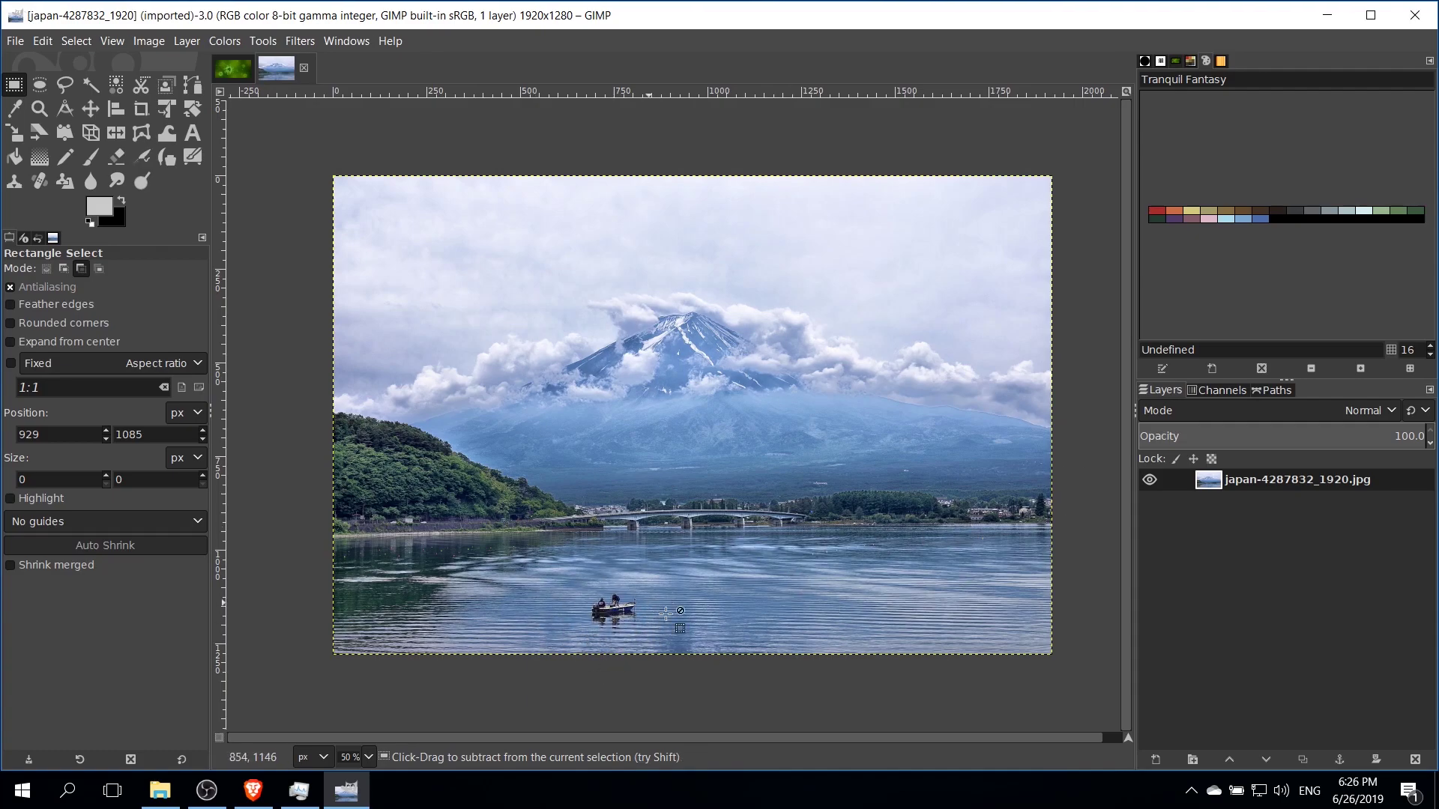
pyautogui.hotkey('ctrl', 'y')
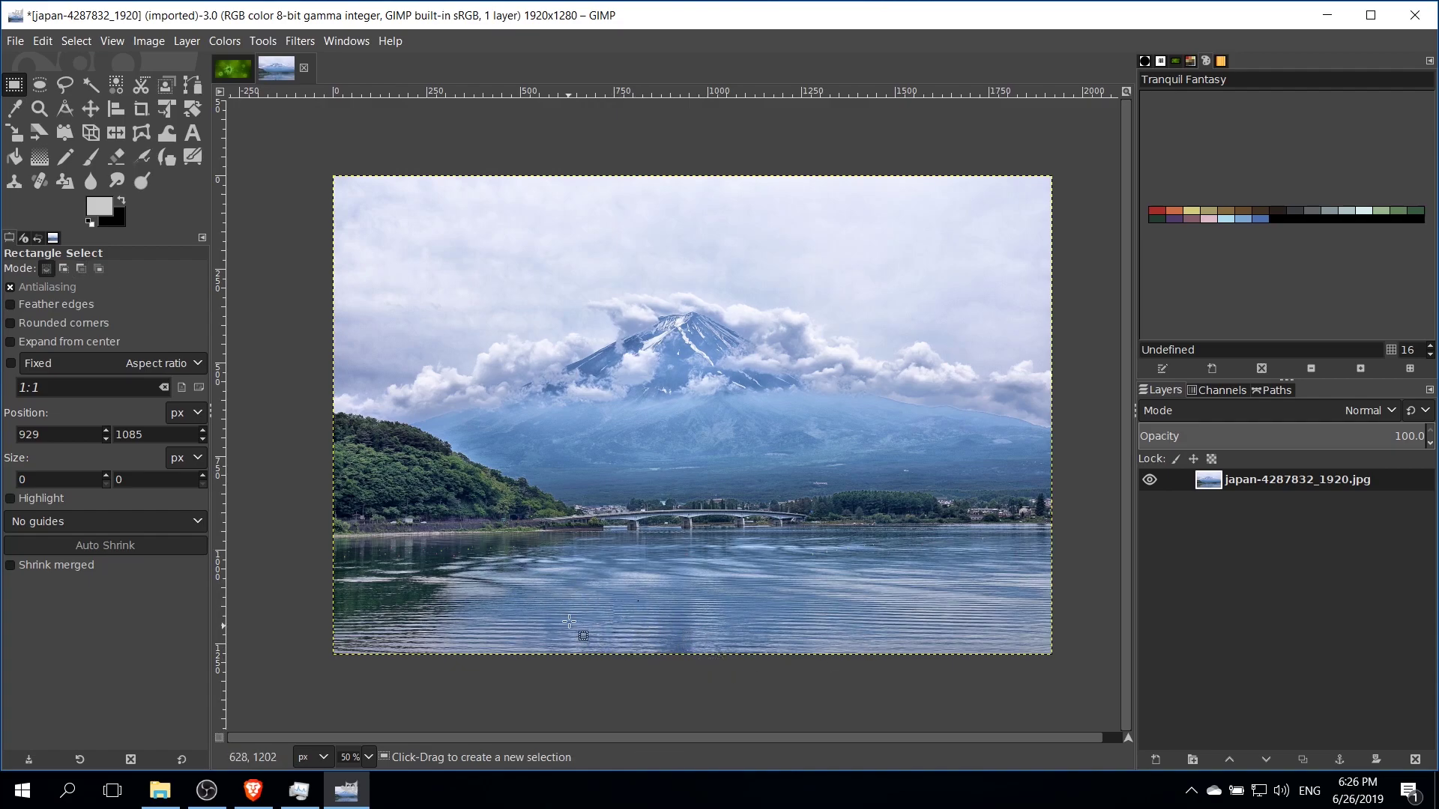
# - Switch to virus-1812092_1920.jpg and zoom to 200% on the small right-hand virus
pyautogui.click(219, 69)
pyautogui.scroll(-3, 906, 271)
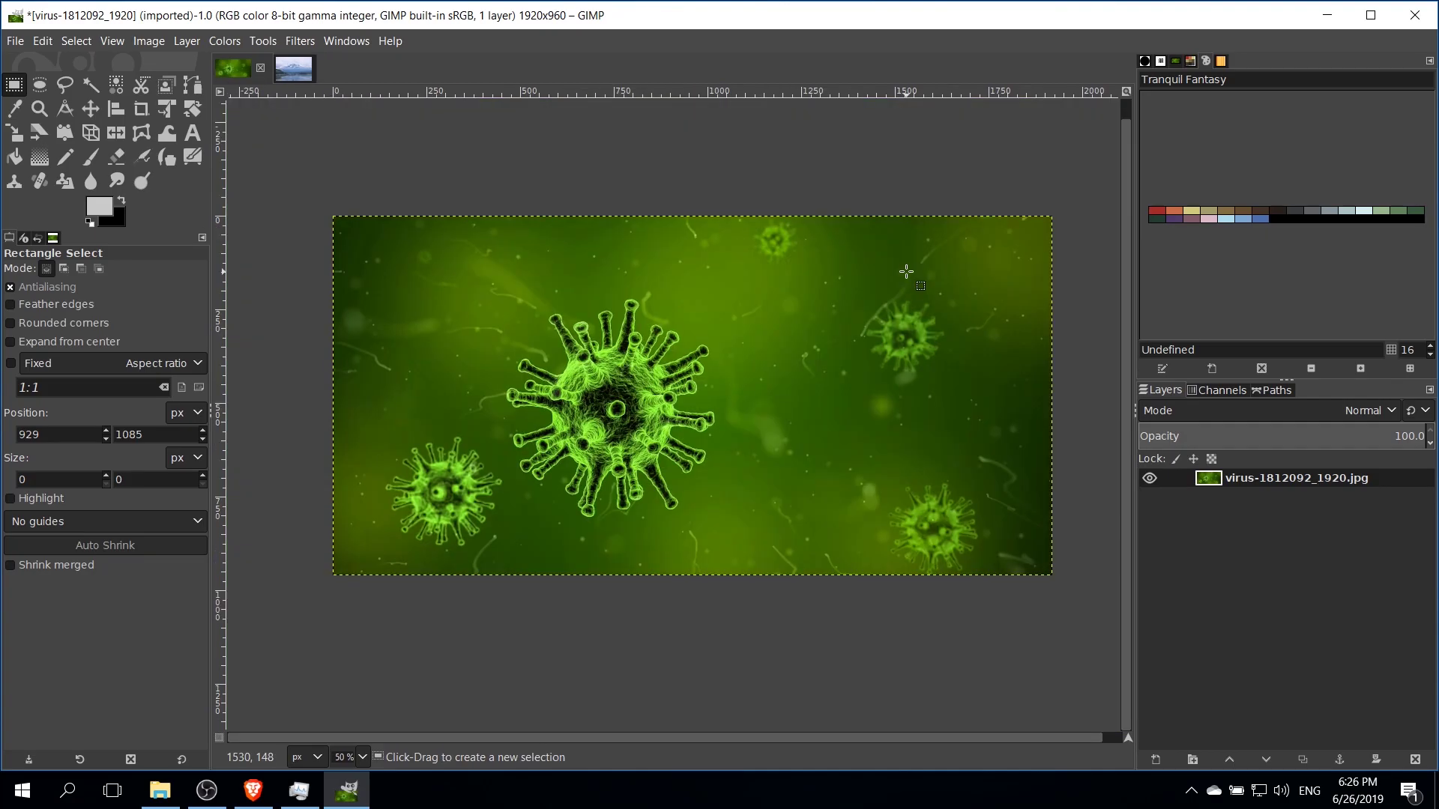
pyautogui.scroll(1, 906, 271)
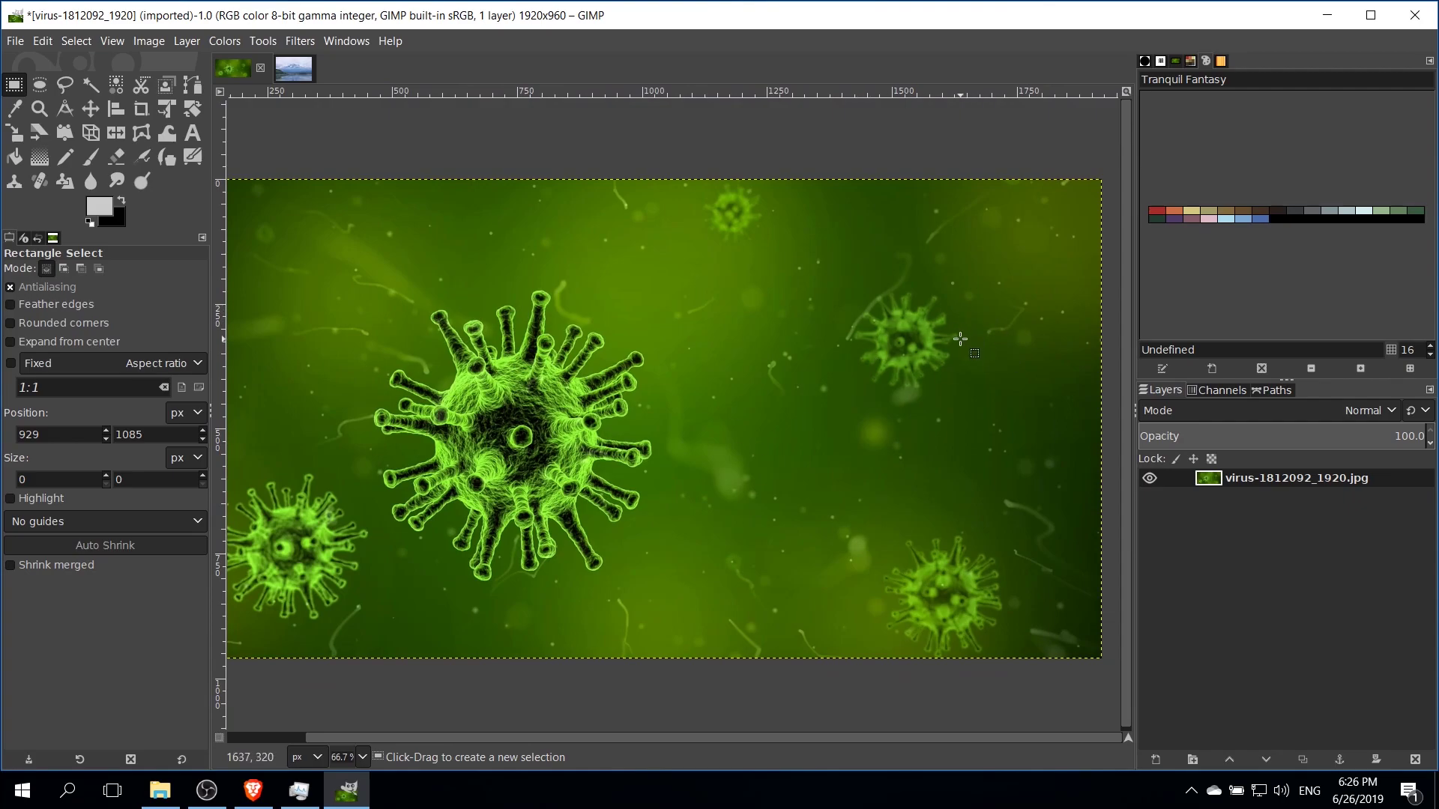
pyautogui.scroll(3, 974, 337)
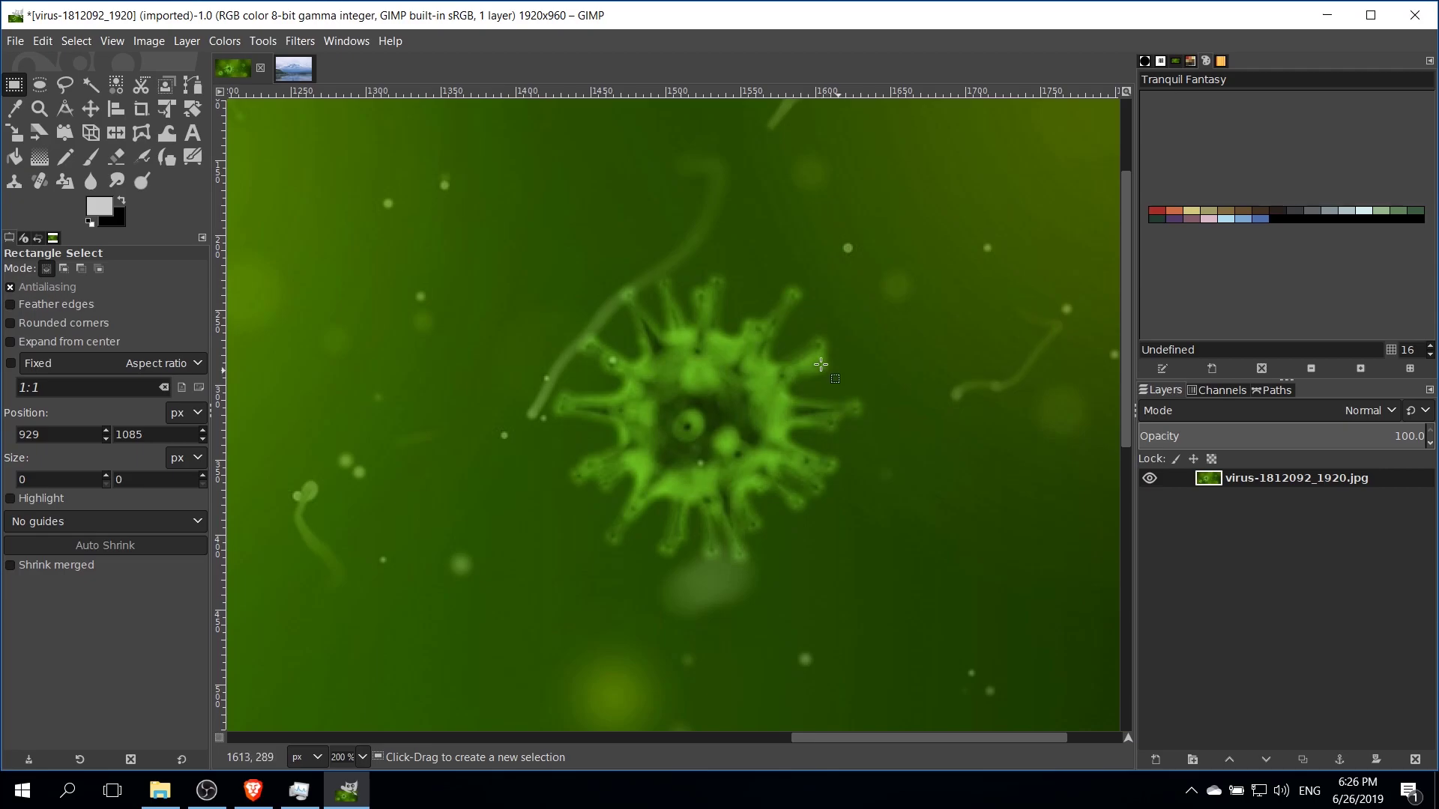
# - Trace a closed Free Select outline around the right-hand virus, following its top, side and bottom spikes
pyautogui.click(66, 85)
pyautogui.scroll(1, 657, 323)
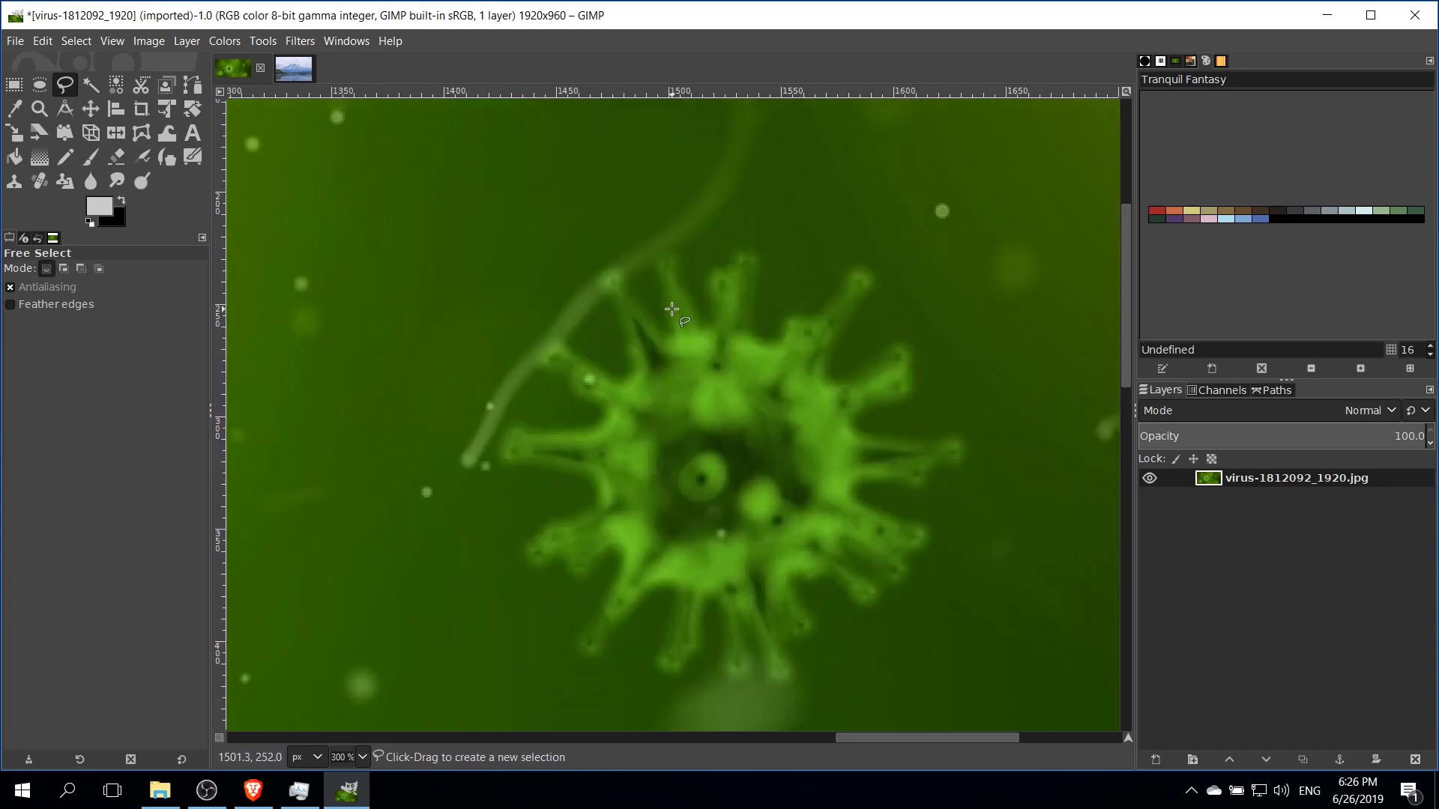
pyautogui.moveTo(656, 300)
pyautogui.mouseDown()
pyautogui.moveTo(655, 240)
pyautogui.moveTo(681, 248)
pyautogui.moveTo(694, 279)
pyautogui.moveTo(755, 238)
pyautogui.moveTo(778, 245)
pyautogui.moveTo(771, 323)
pyautogui.moveTo(878, 259)
pyautogui.moveTo(892, 275)
pyautogui.moveTo(845, 360)
pyautogui.mouseUp()
pyautogui.press('space')
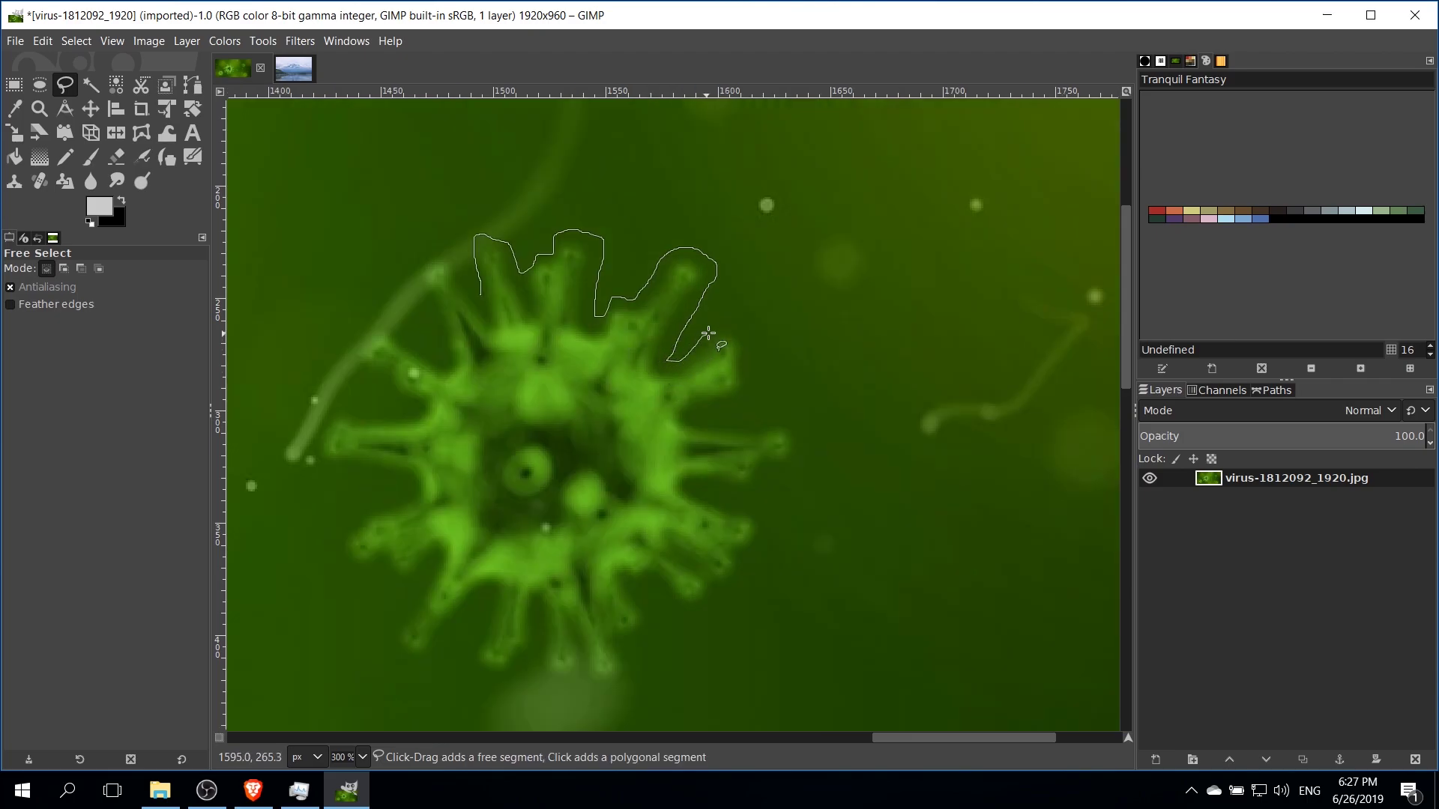
pyautogui.moveTo(739, 339)
pyautogui.mouseDown()
pyautogui.moveTo(746, 389)
pyautogui.moveTo(694, 410)
pyautogui.moveTo(783, 418)
pyautogui.moveTo(793, 455)
pyautogui.moveTo(767, 484)
pyautogui.moveTo(698, 493)
pyautogui.mouseUp()
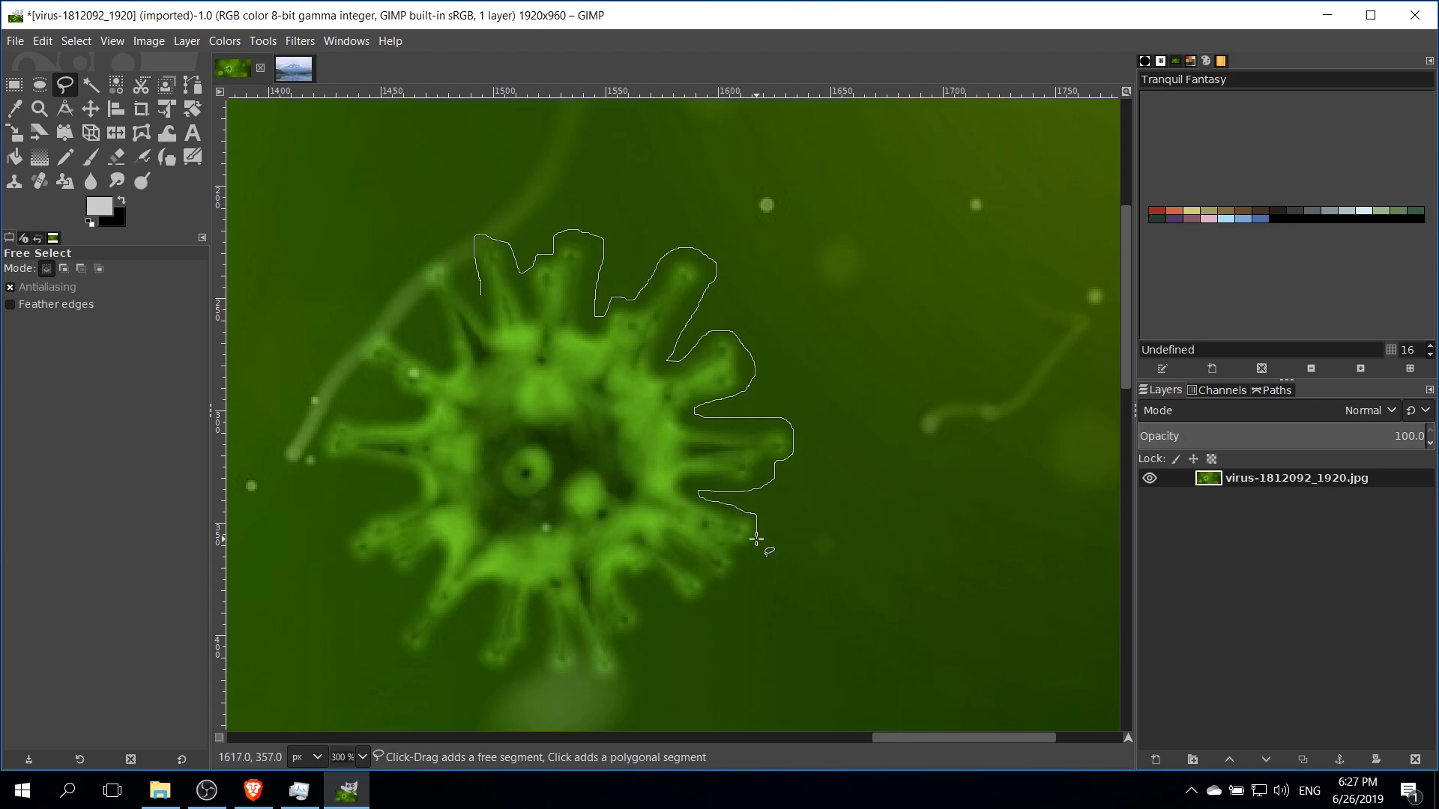
pyautogui.moveTo(746, 574)
pyautogui.mouseDown()
pyautogui.moveTo(340, 562)
pyautogui.moveTo(337, 529)
pyautogui.moveTo(391, 478)
pyautogui.mouseUp()
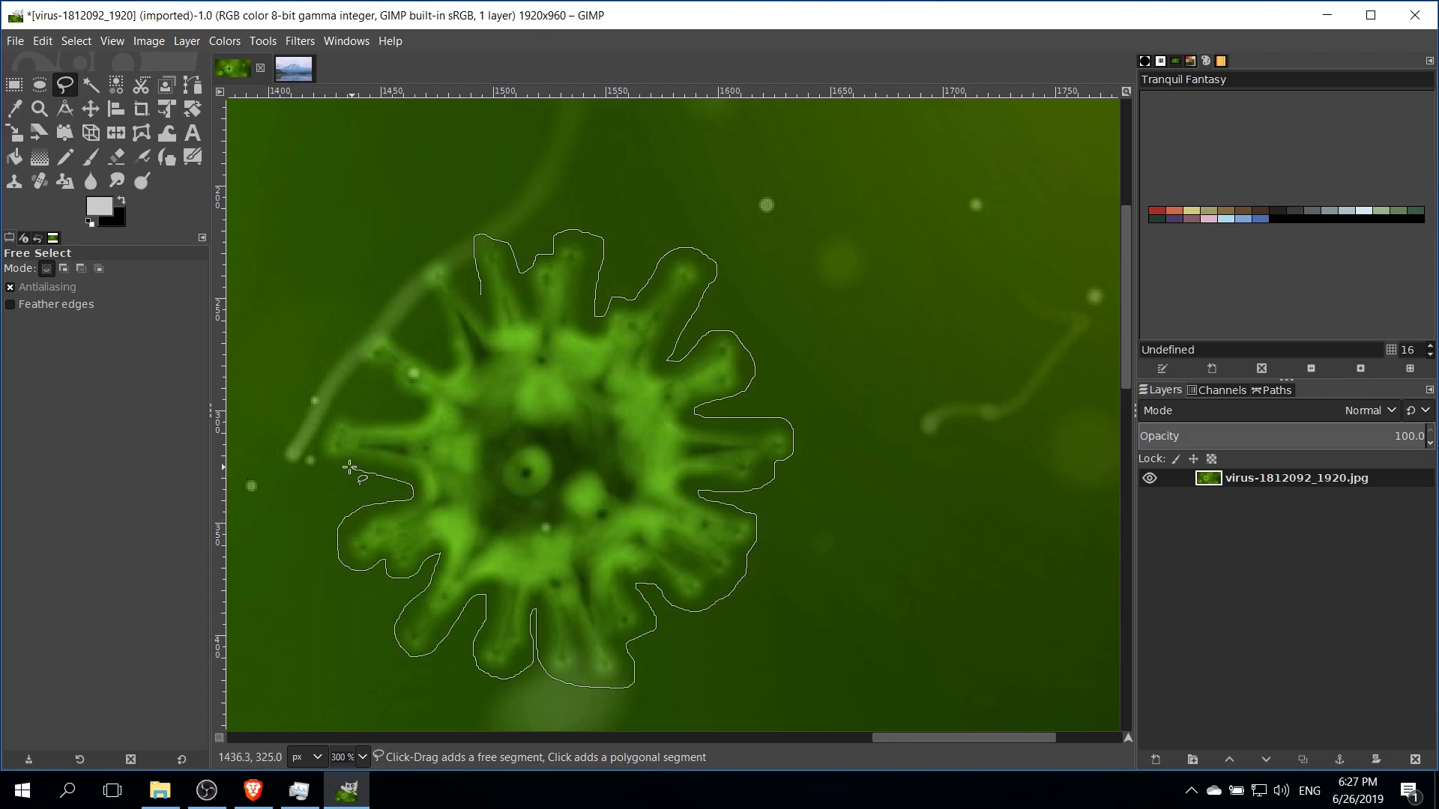
pyautogui.moveTo(349, 468)
pyautogui.mouseDown()
pyautogui.moveTo(323, 433)
pyautogui.moveTo(342, 409)
pyautogui.moveTo(412, 411)
pyautogui.moveTo(373, 384)
pyautogui.moveTo(378, 330)
pyautogui.moveTo(433, 350)
pyautogui.moveTo(416, 268)
pyautogui.moveTo(432, 253)
pyautogui.moveTo(475, 289)
pyautogui.mouseUp()
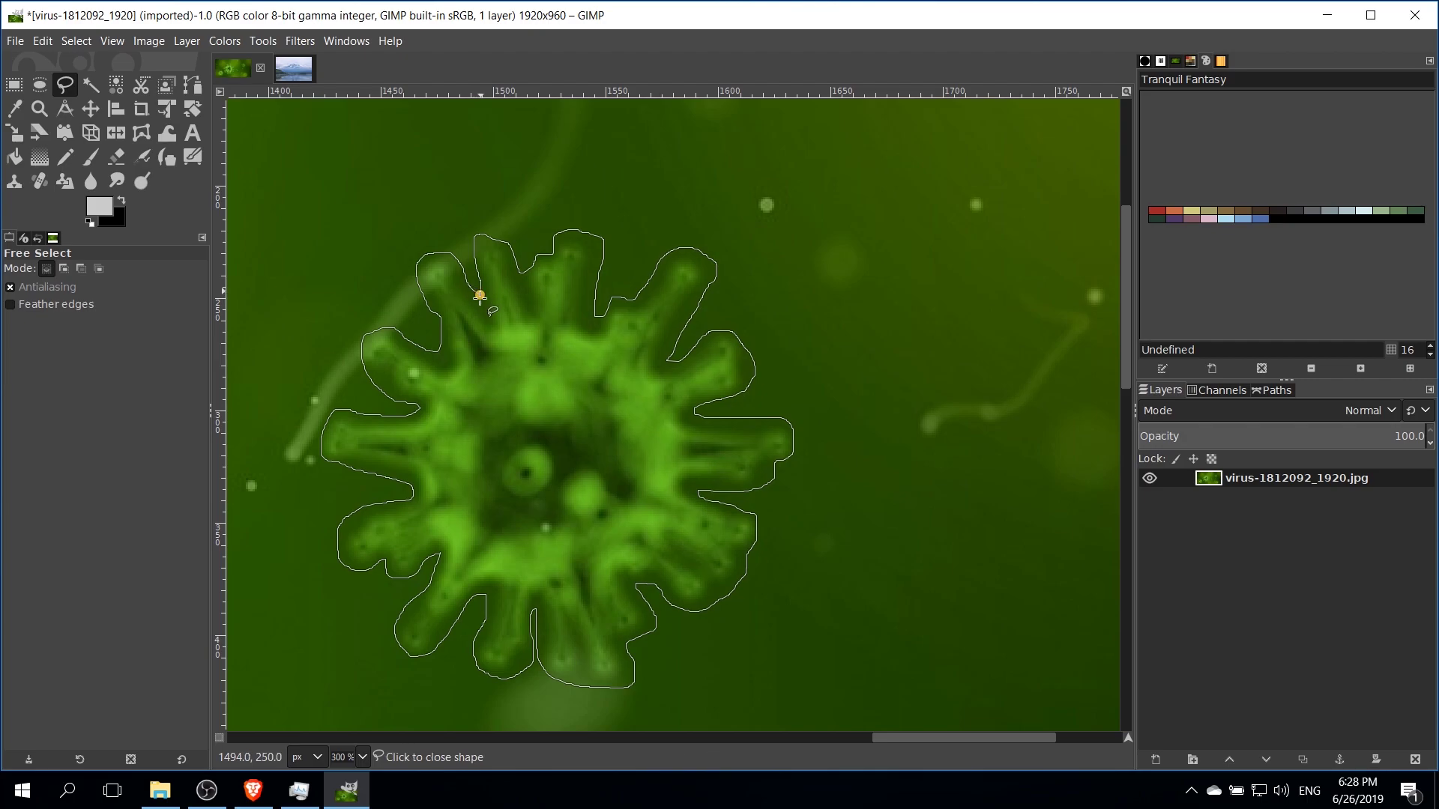
pyautogui.click(479, 295)
pyautogui.hscroll(-5, 479, 294)
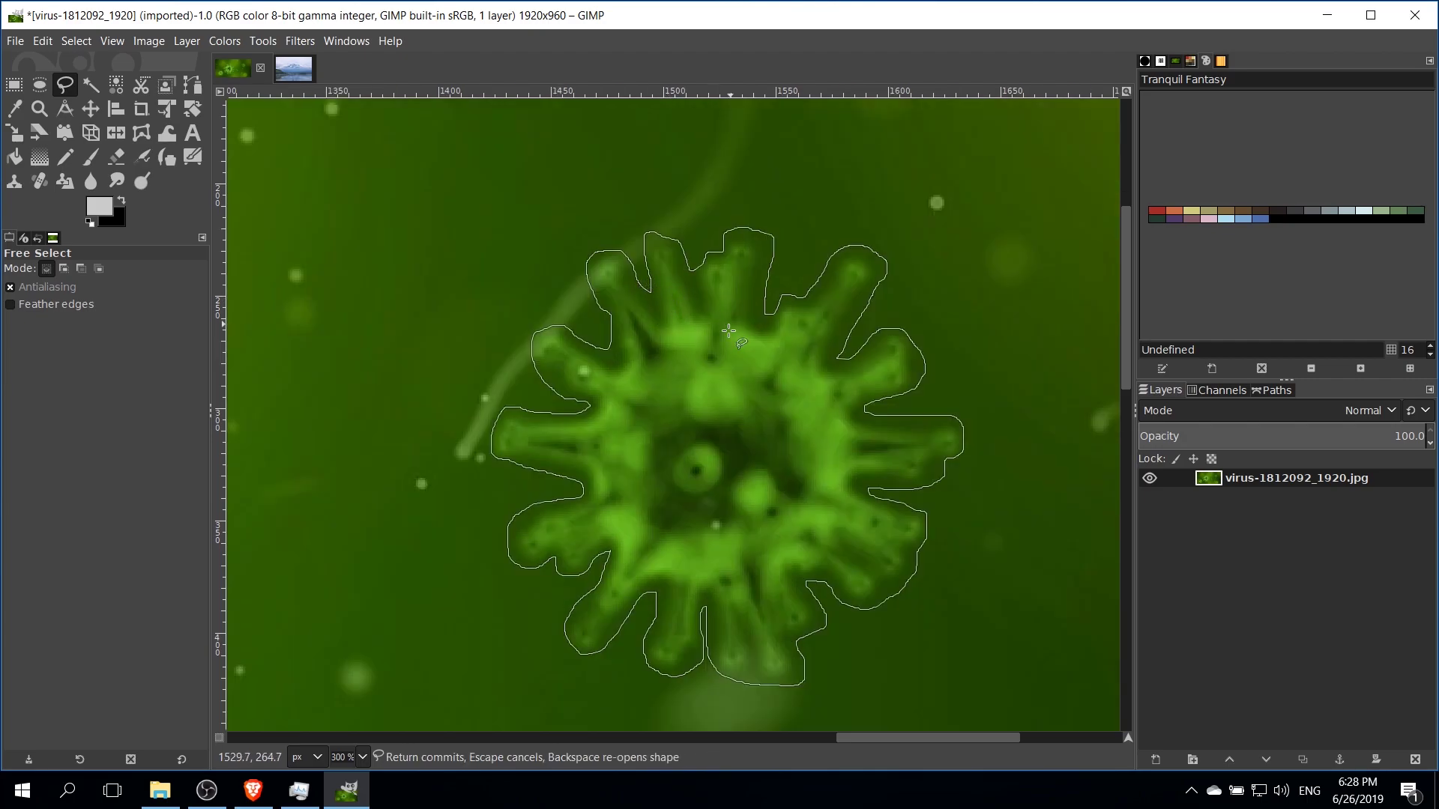
pyautogui.hscroll(2, 678, 328)
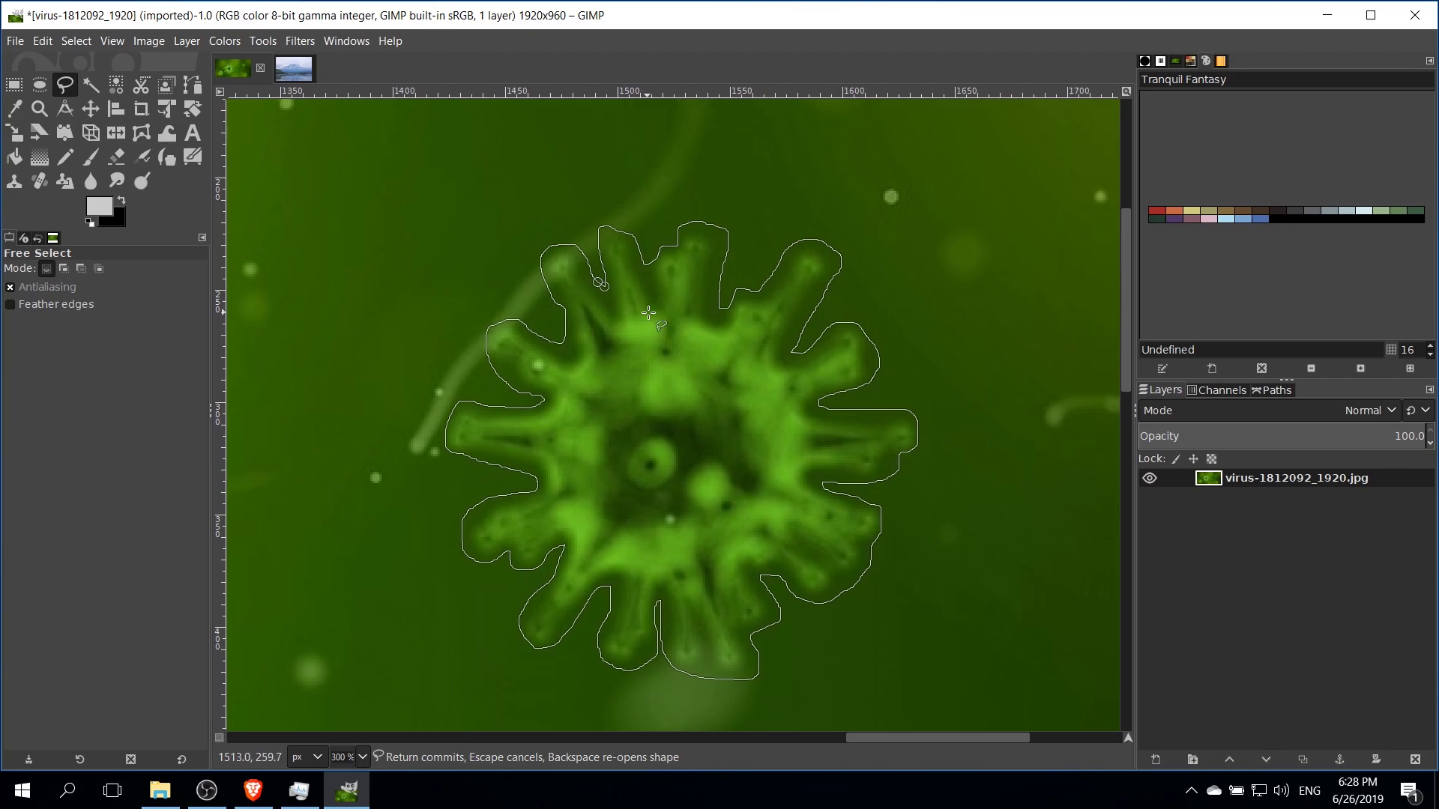
# - Commit the selection and run Heal selection with Sample from All around and Random filling order
pyautogui.press('Return')
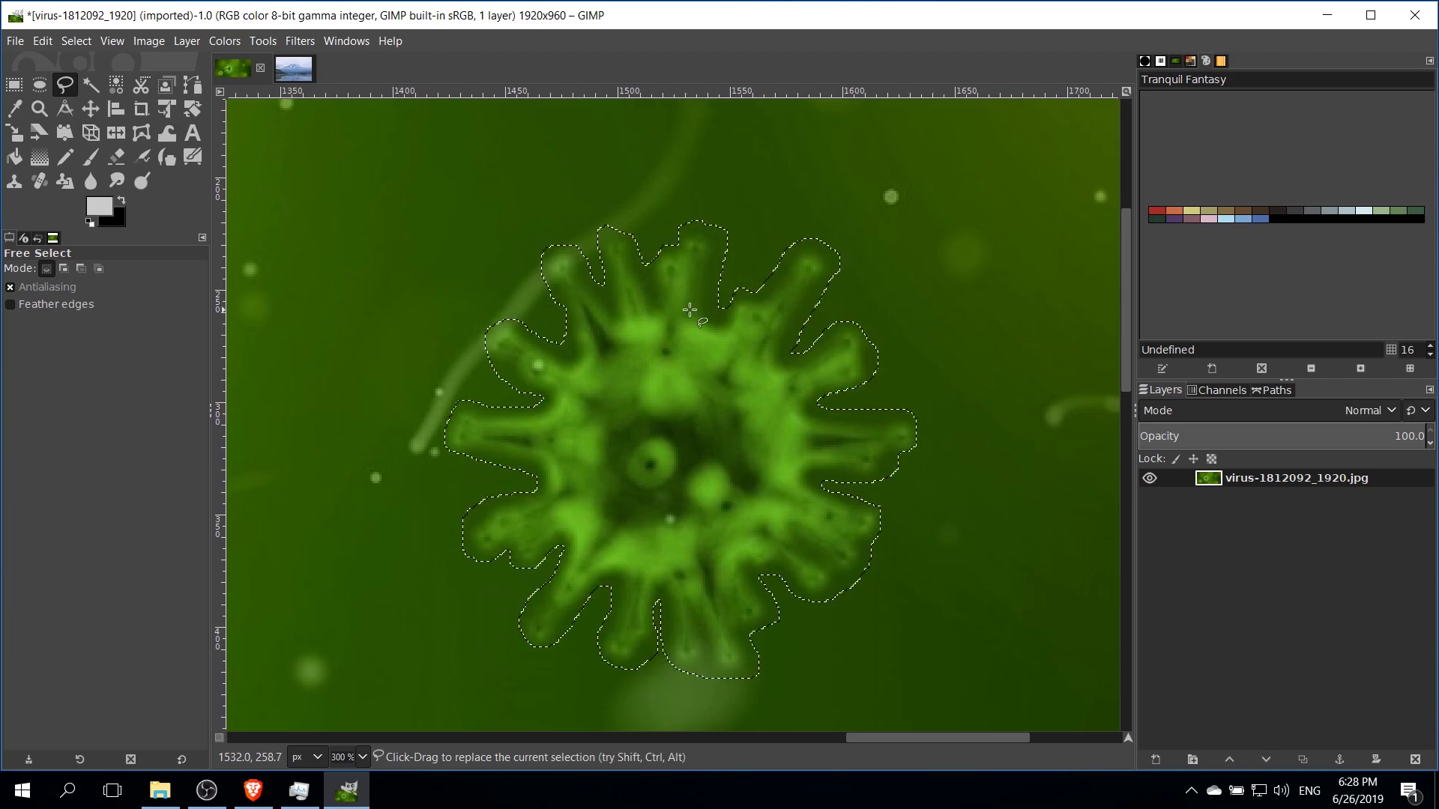
pyautogui.click(299, 41)
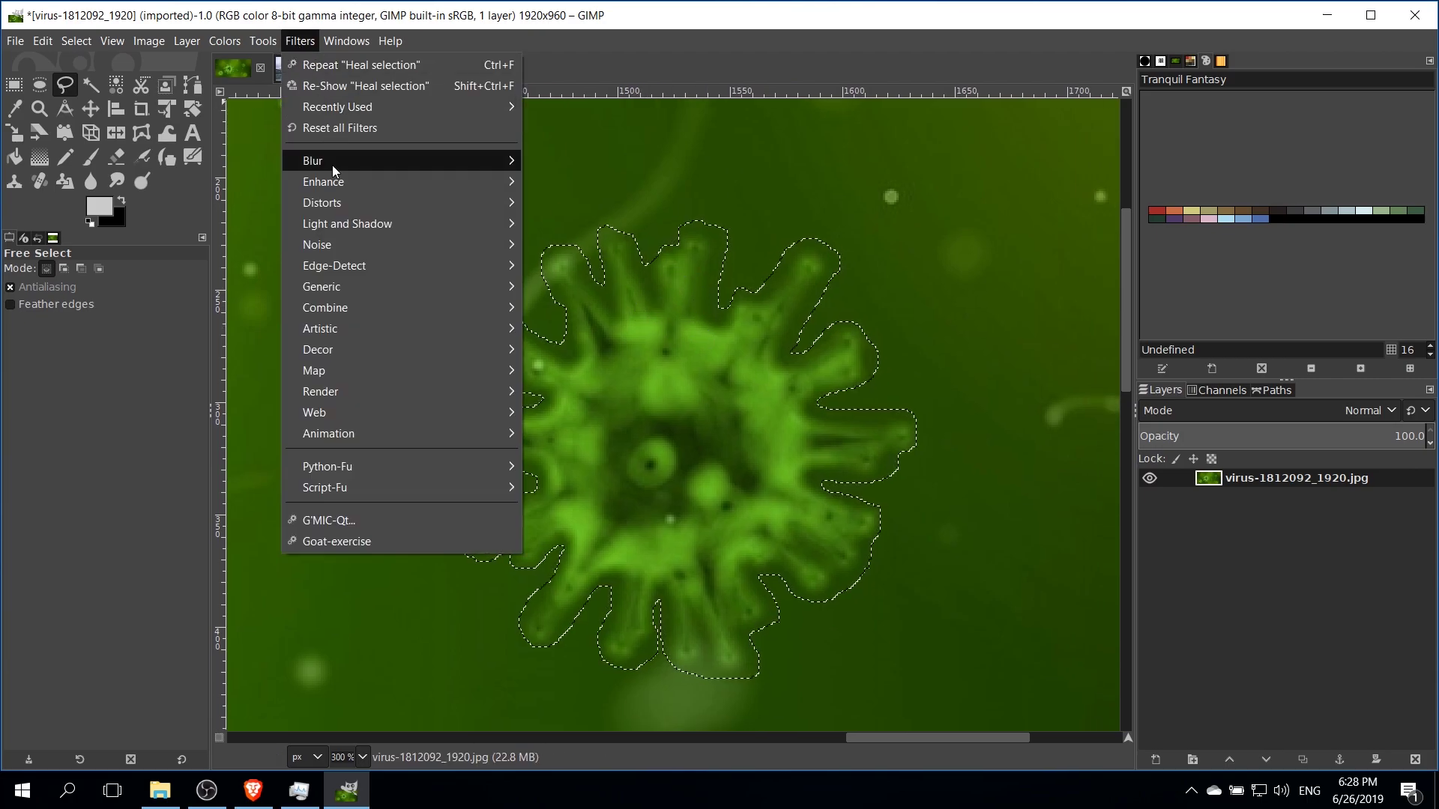
pyautogui.moveTo(341, 183)
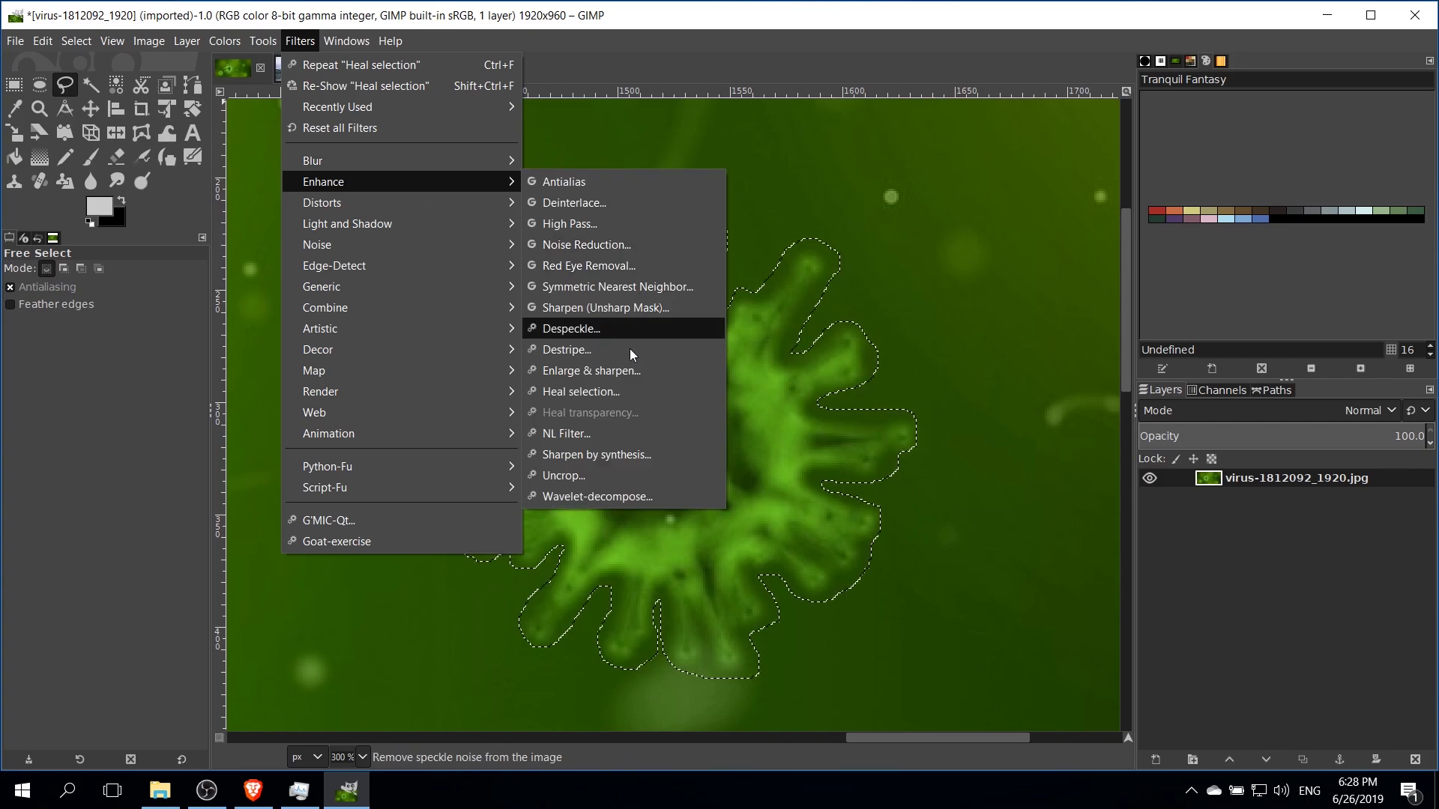
pyautogui.click(621, 392)
pyautogui.click(1199, 243)
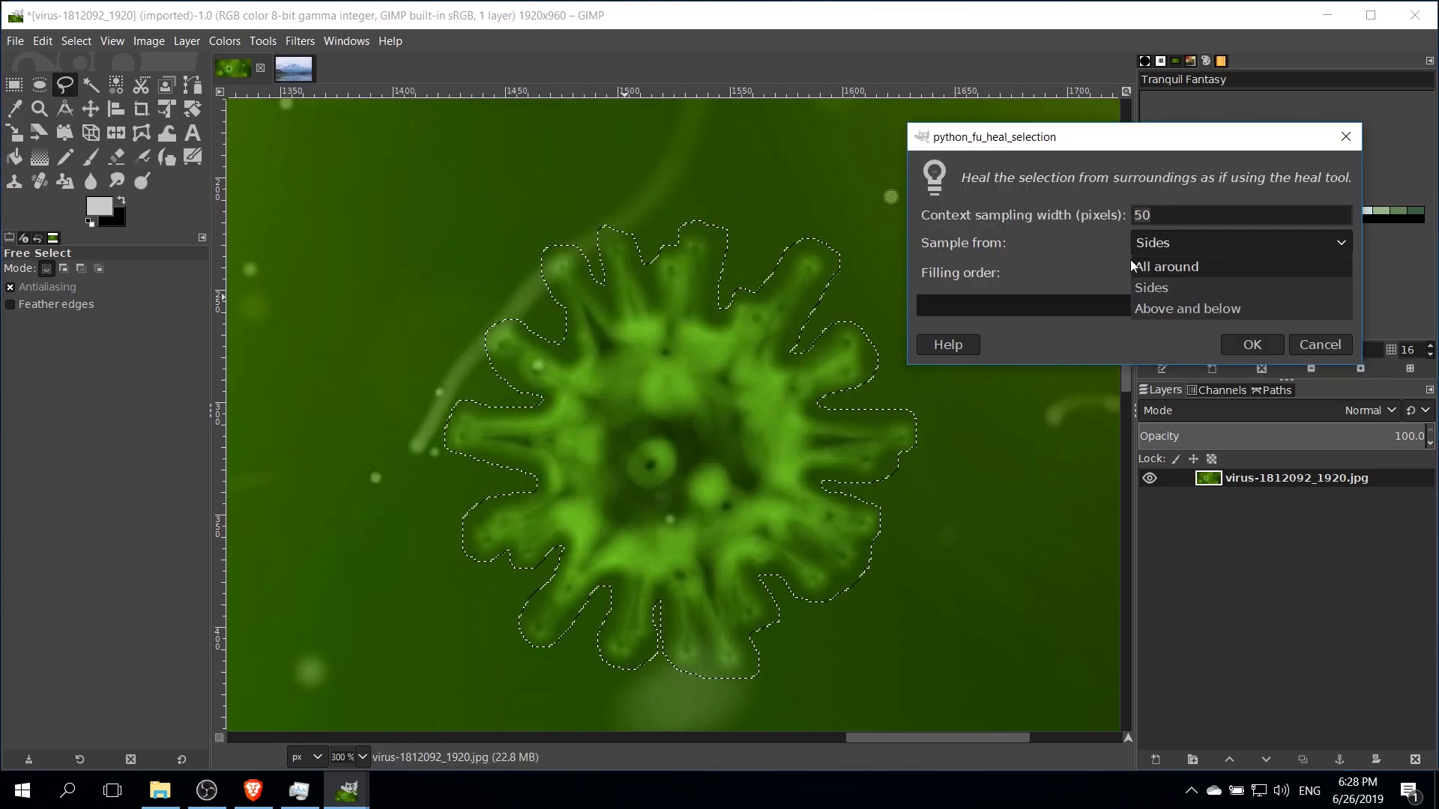
pyautogui.click(1165, 269)
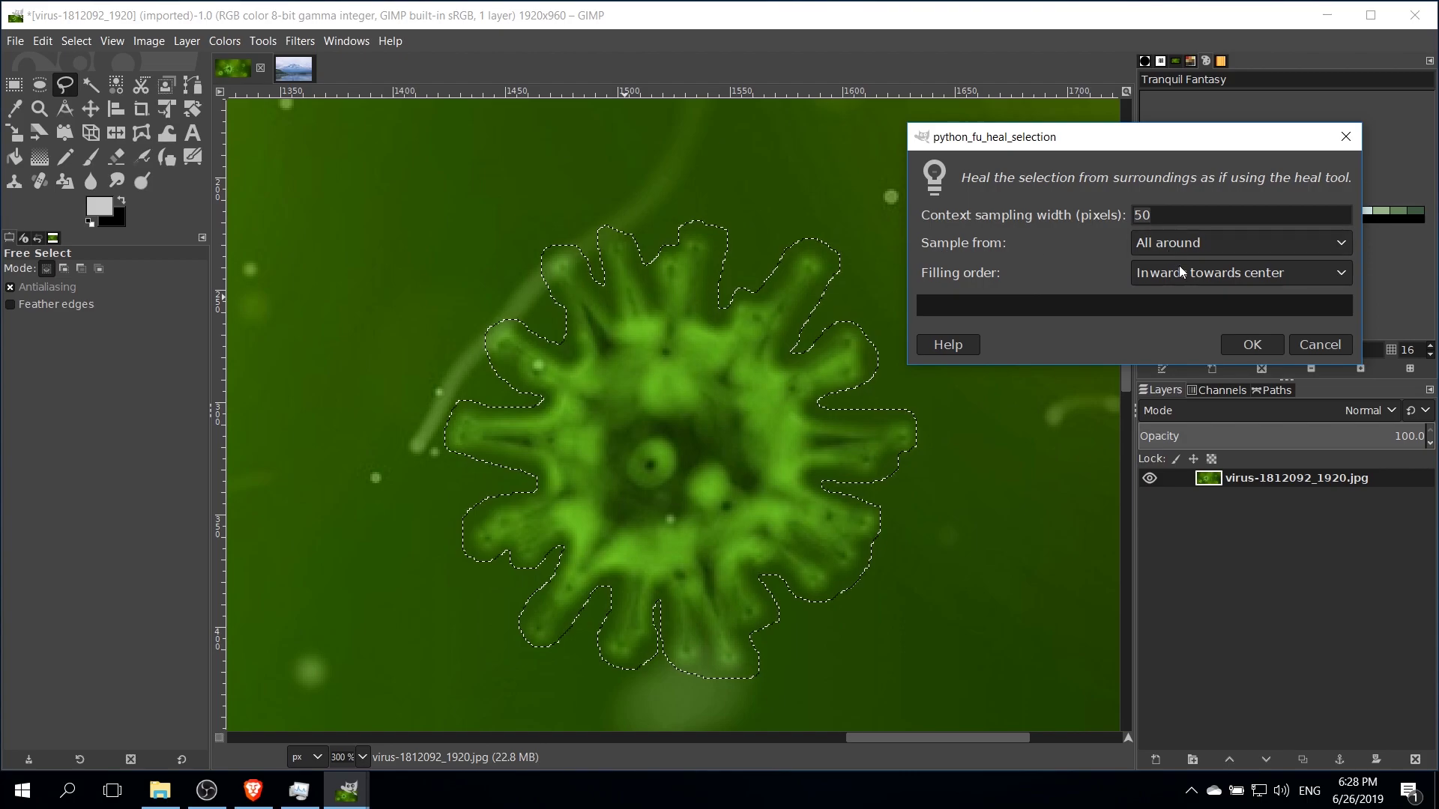
pyautogui.click(1181, 275)
pyautogui.click(1190, 302)
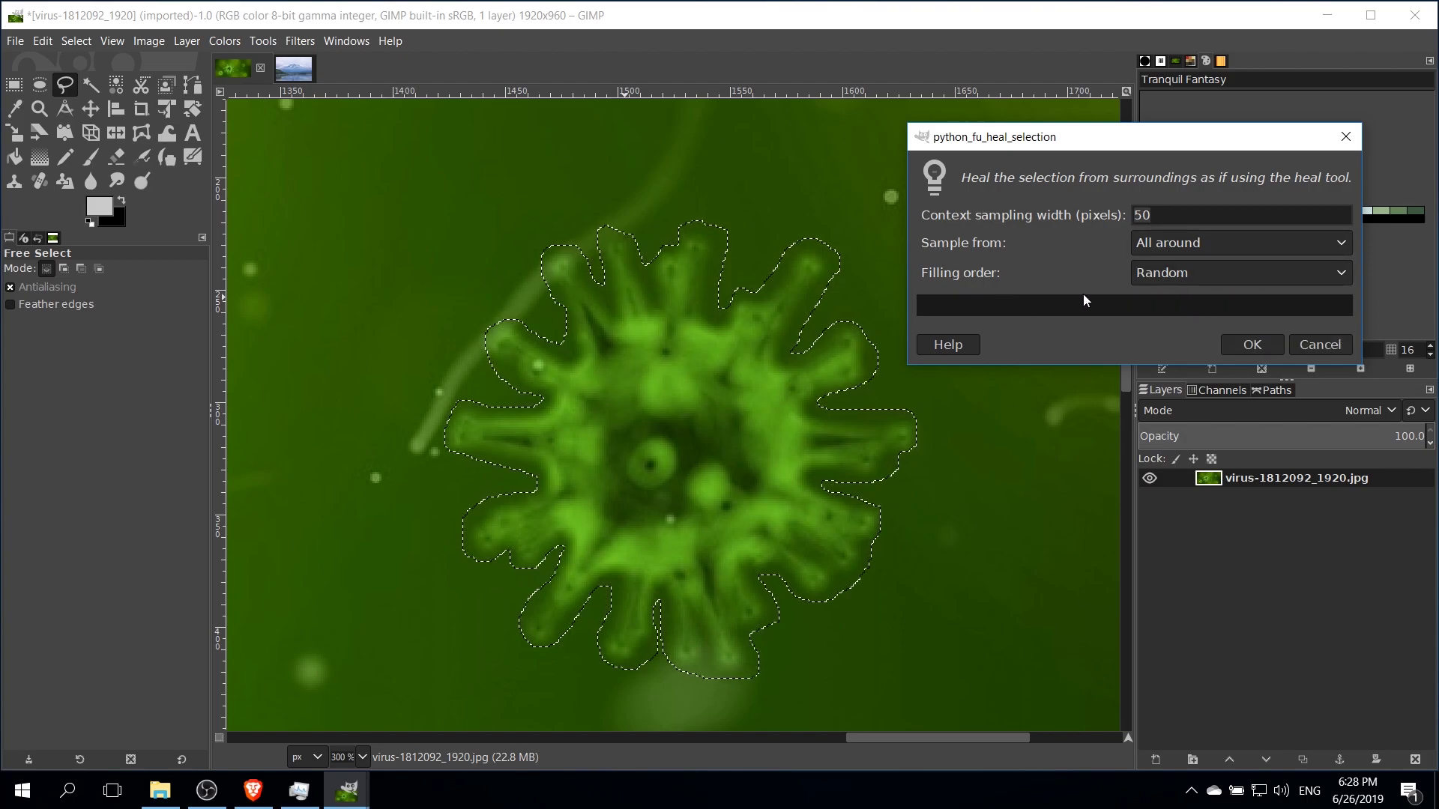
pyautogui.click(1256, 343)
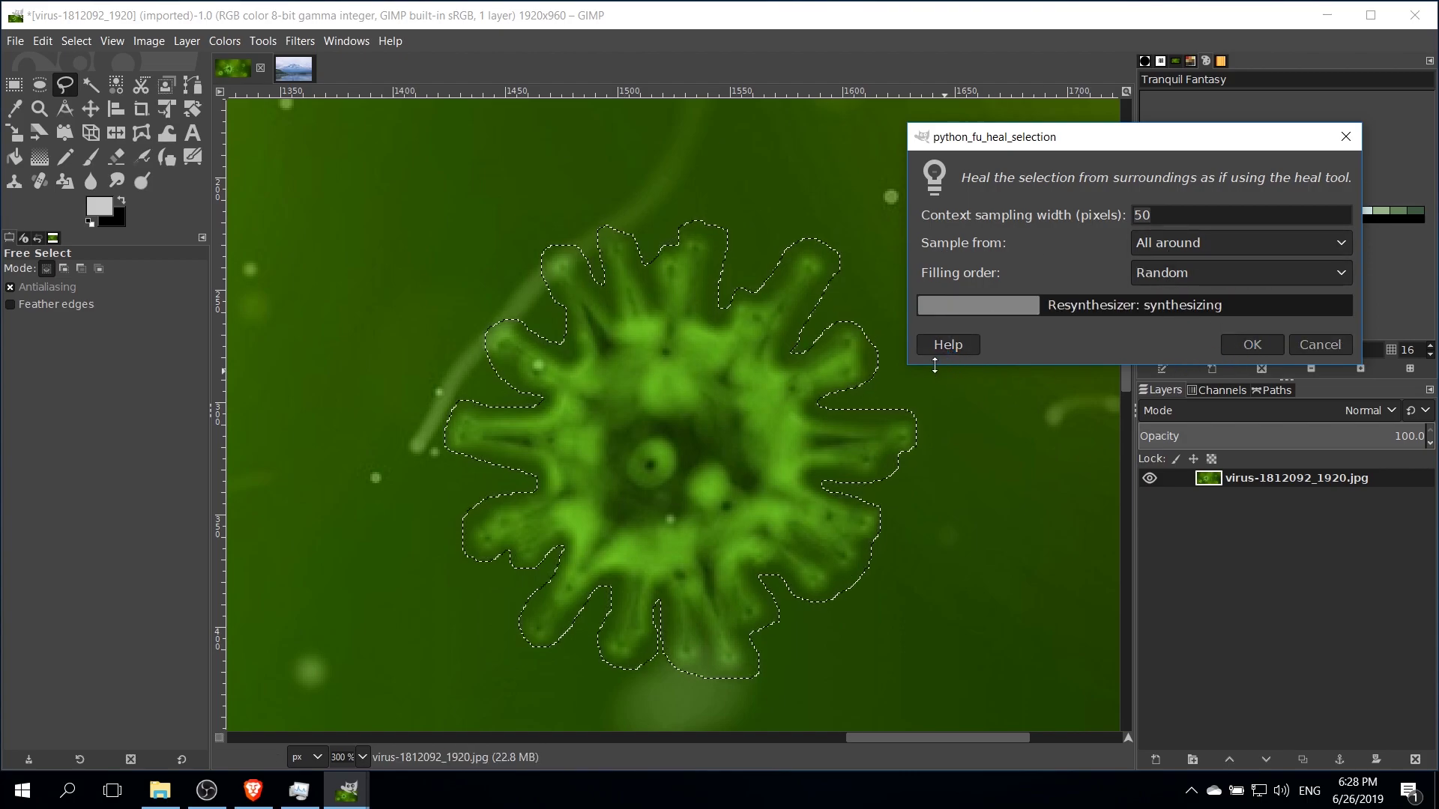
# - Zoom and scroll around the healed area to inspect the result
pyautogui.scroll(-1, 996, 434)
pyautogui.hscroll(2, 996, 434)
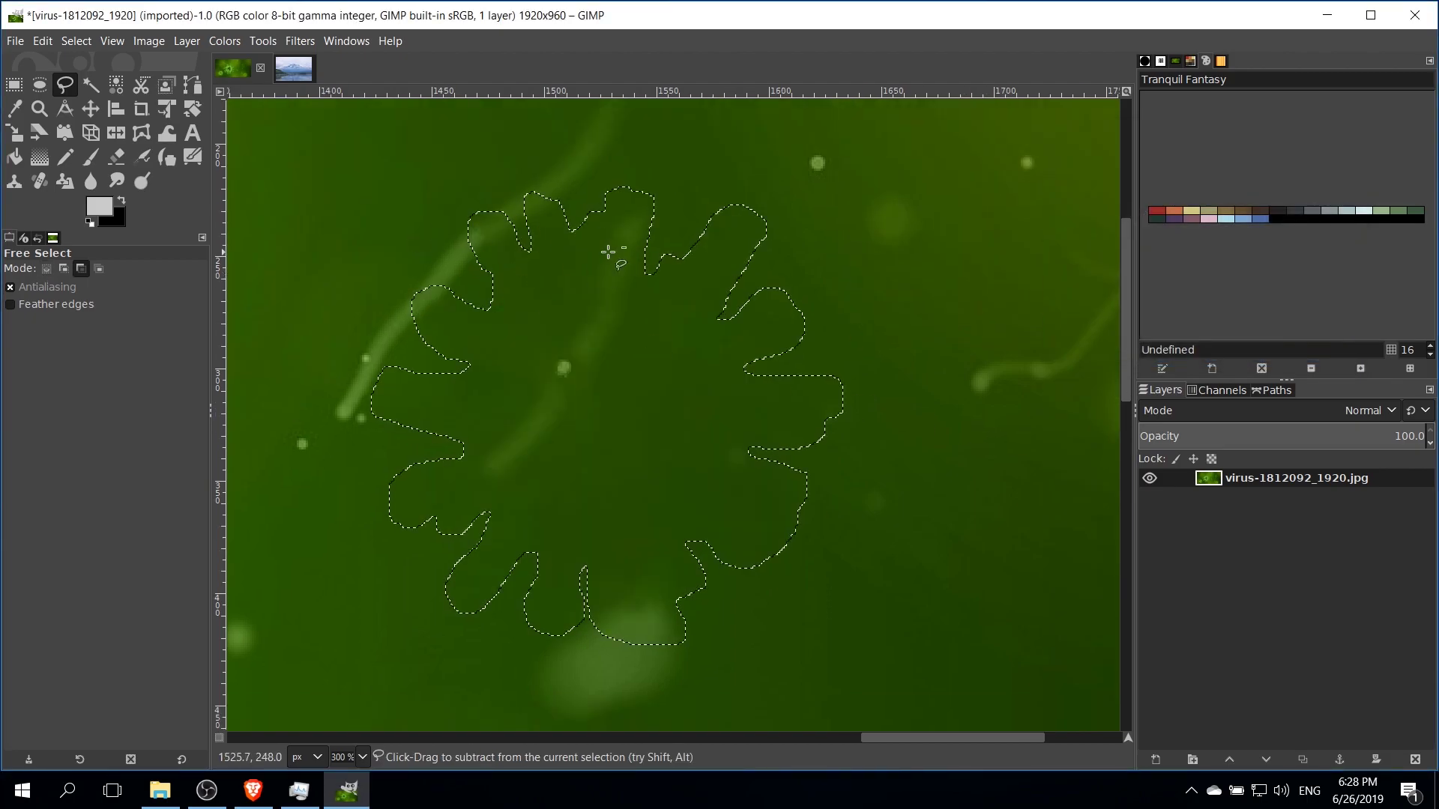
pyautogui.scroll(-2, 621, 251)
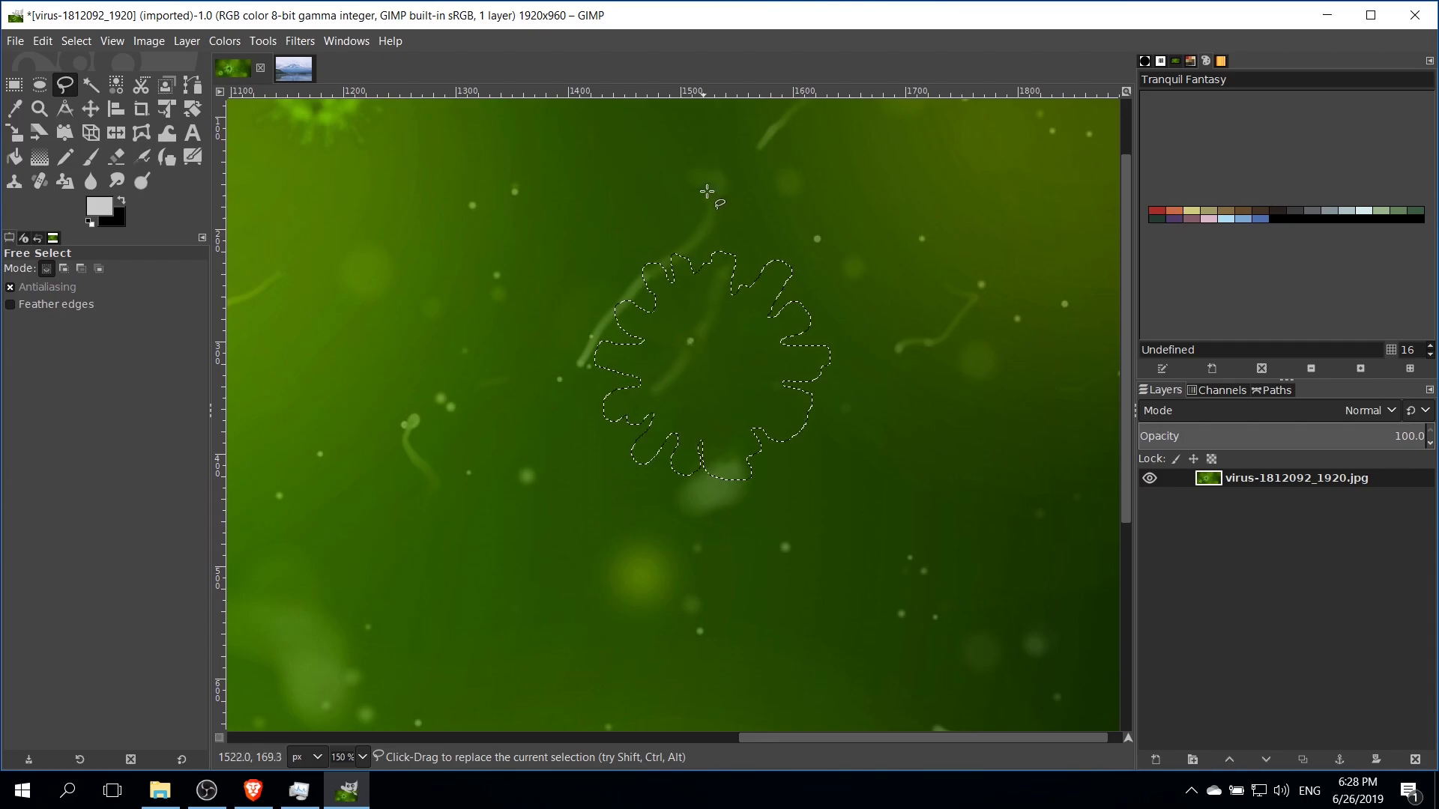
pyautogui.press('ctrl')
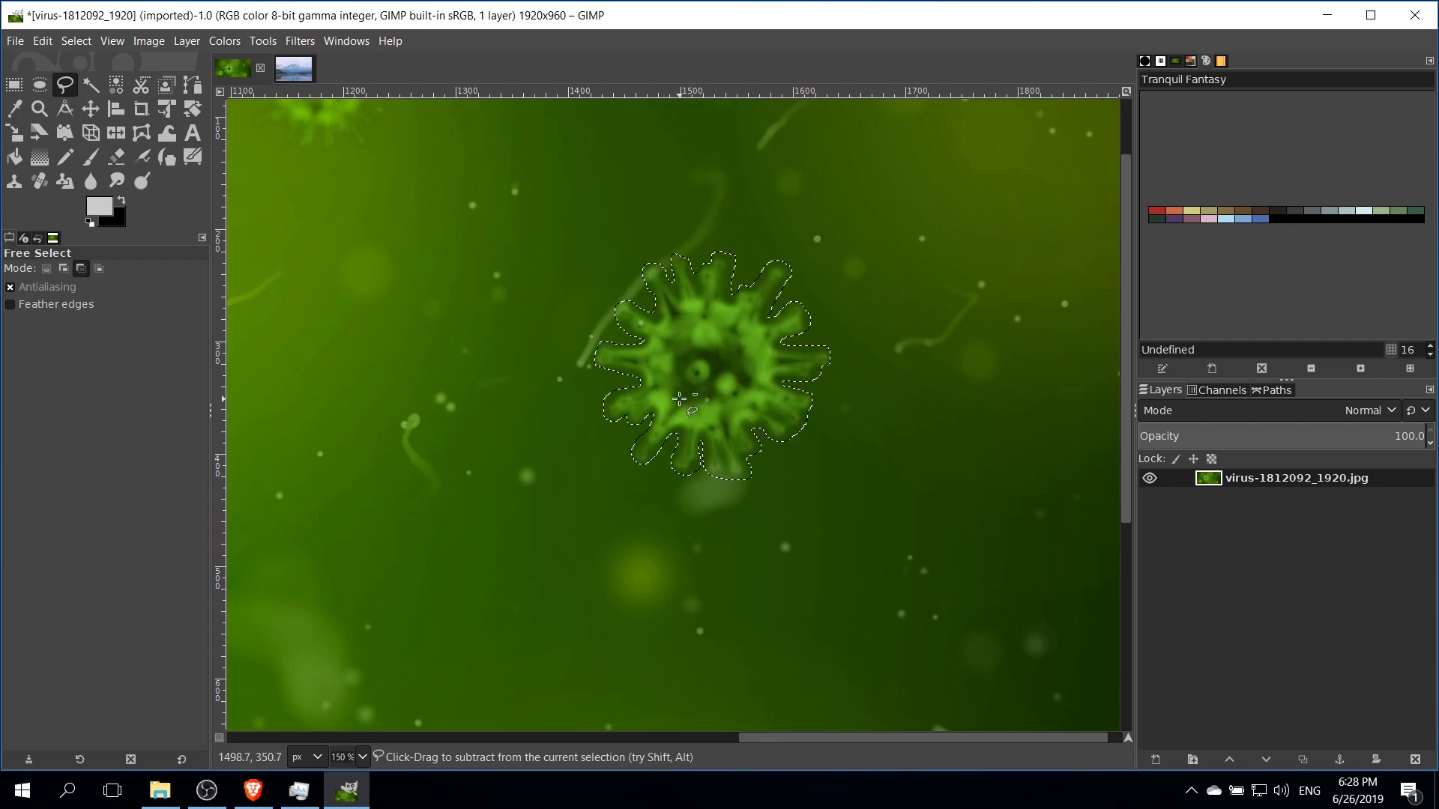
pyautogui.scroll(3, 750, 449)
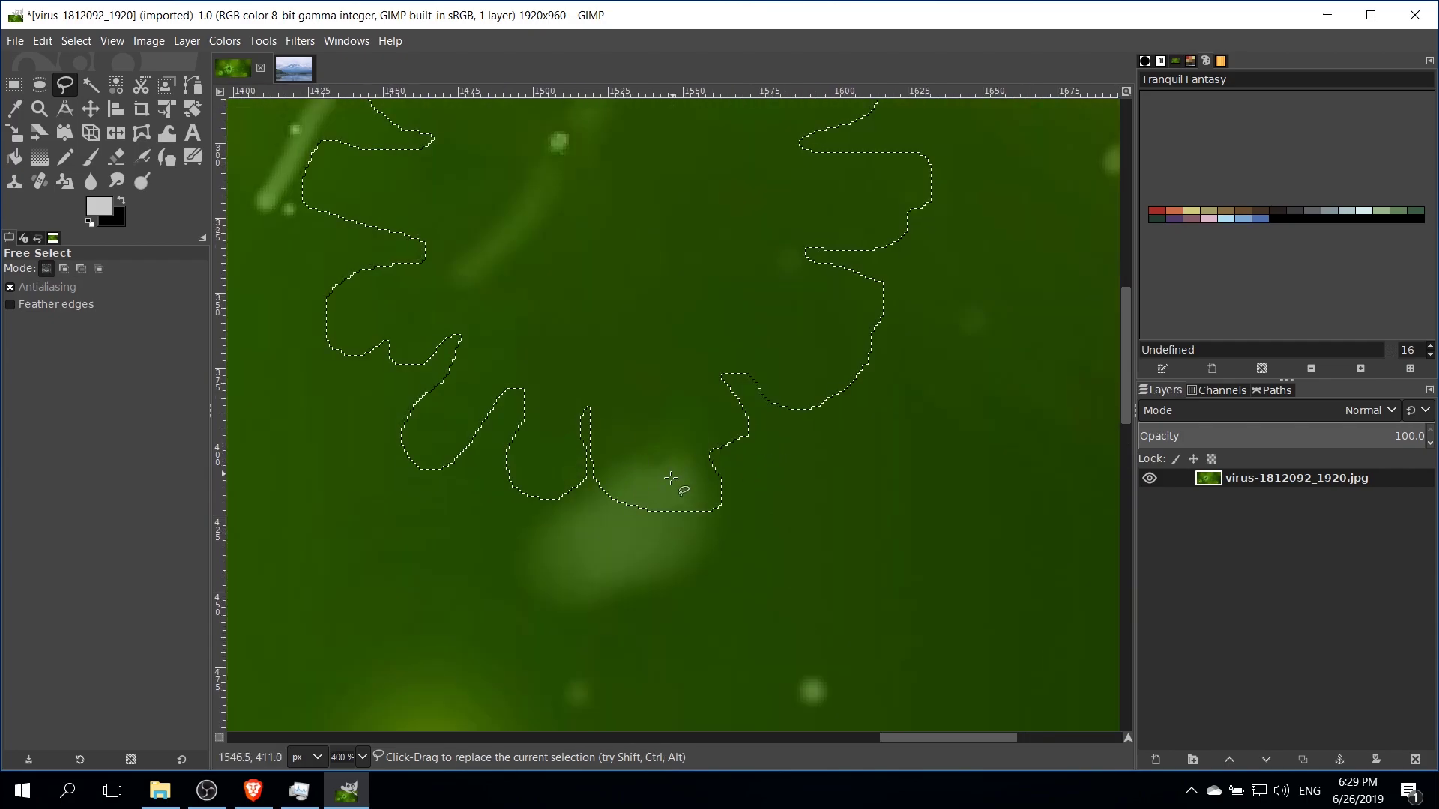
pyautogui.scroll(-2, 723, 312)
pyautogui.scroll(-1, 724, 312)
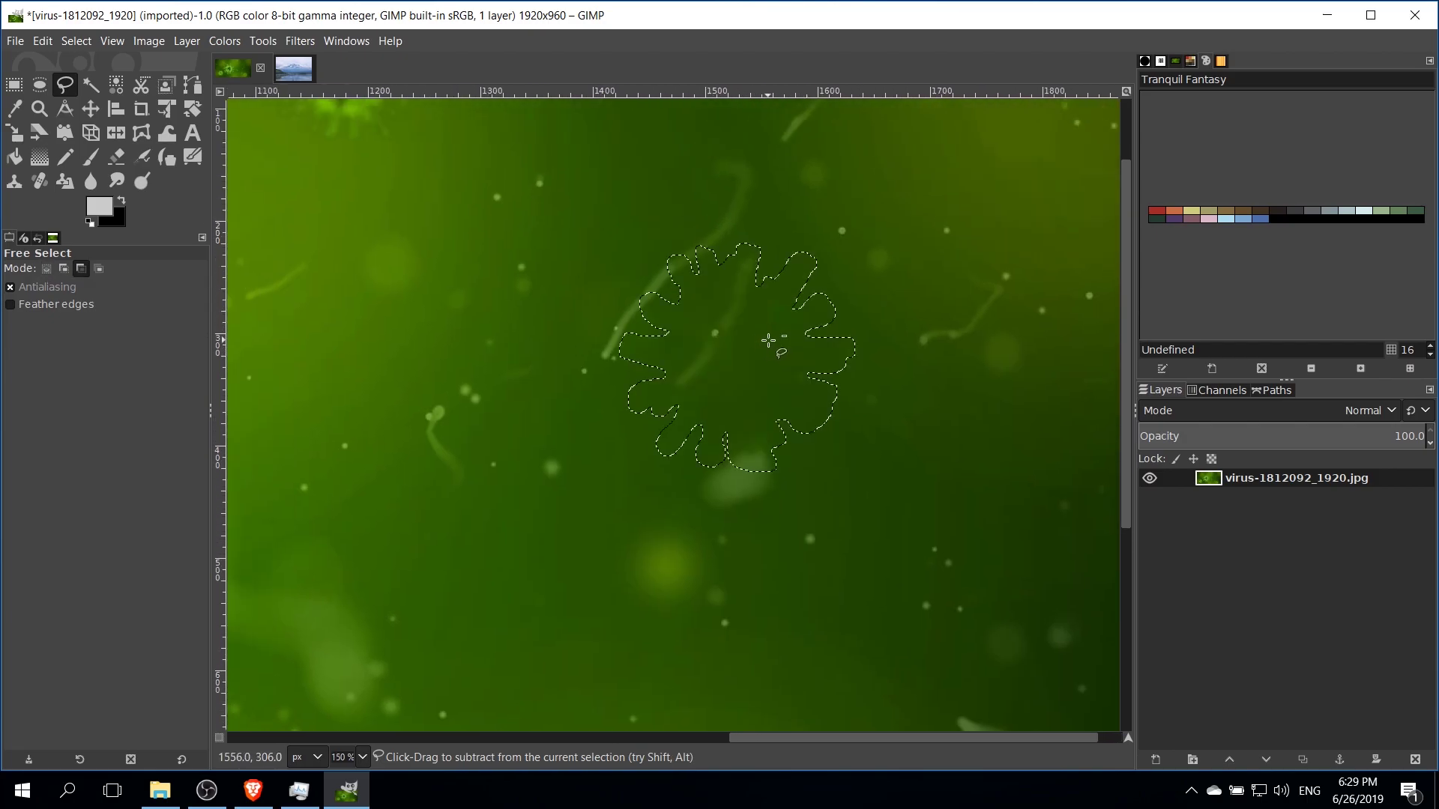
pyautogui.scroll(-1, 775, 352)
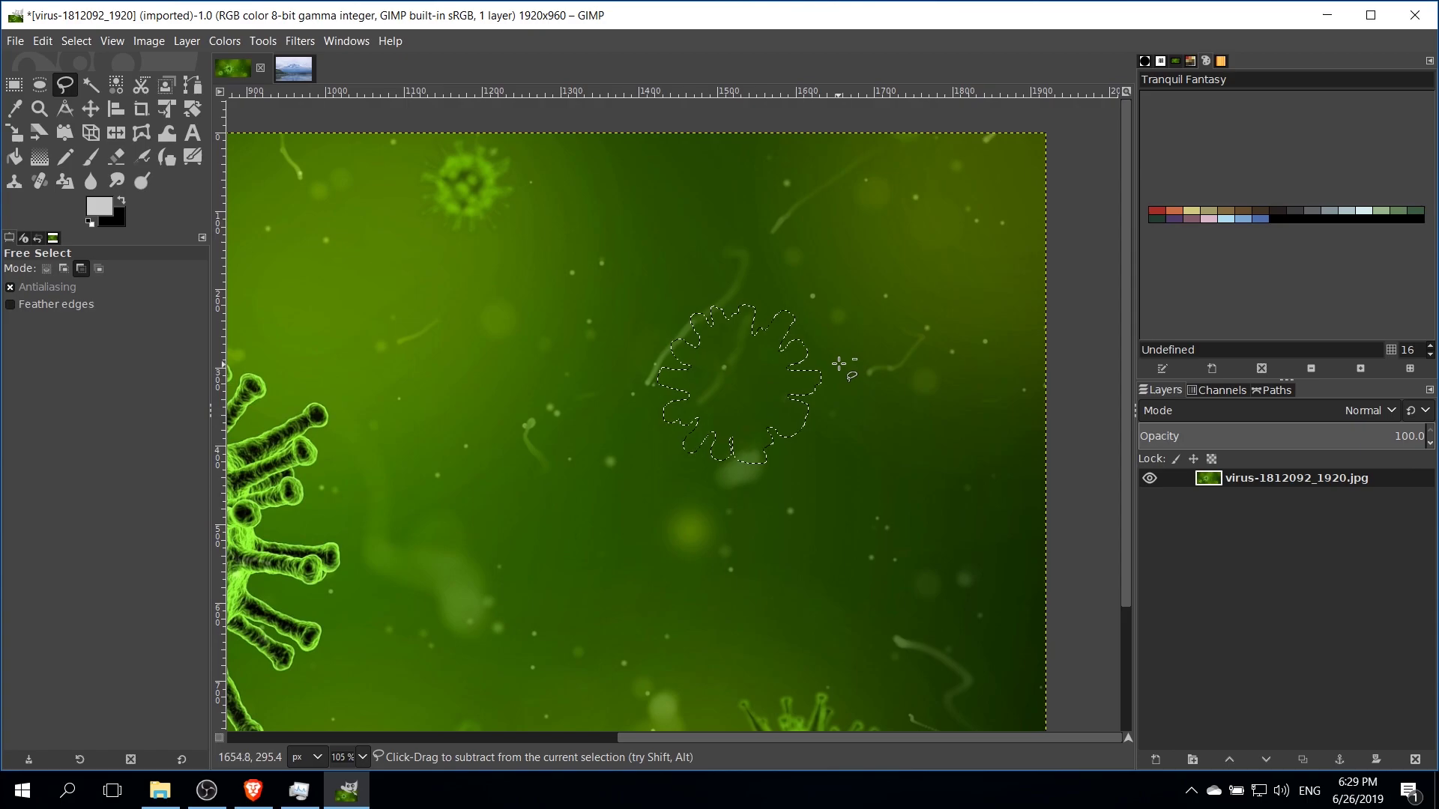
# - Undo the heal to bring the virus back, then zoom out to 50%
pyautogui.hotkey('ctrl', 'z')
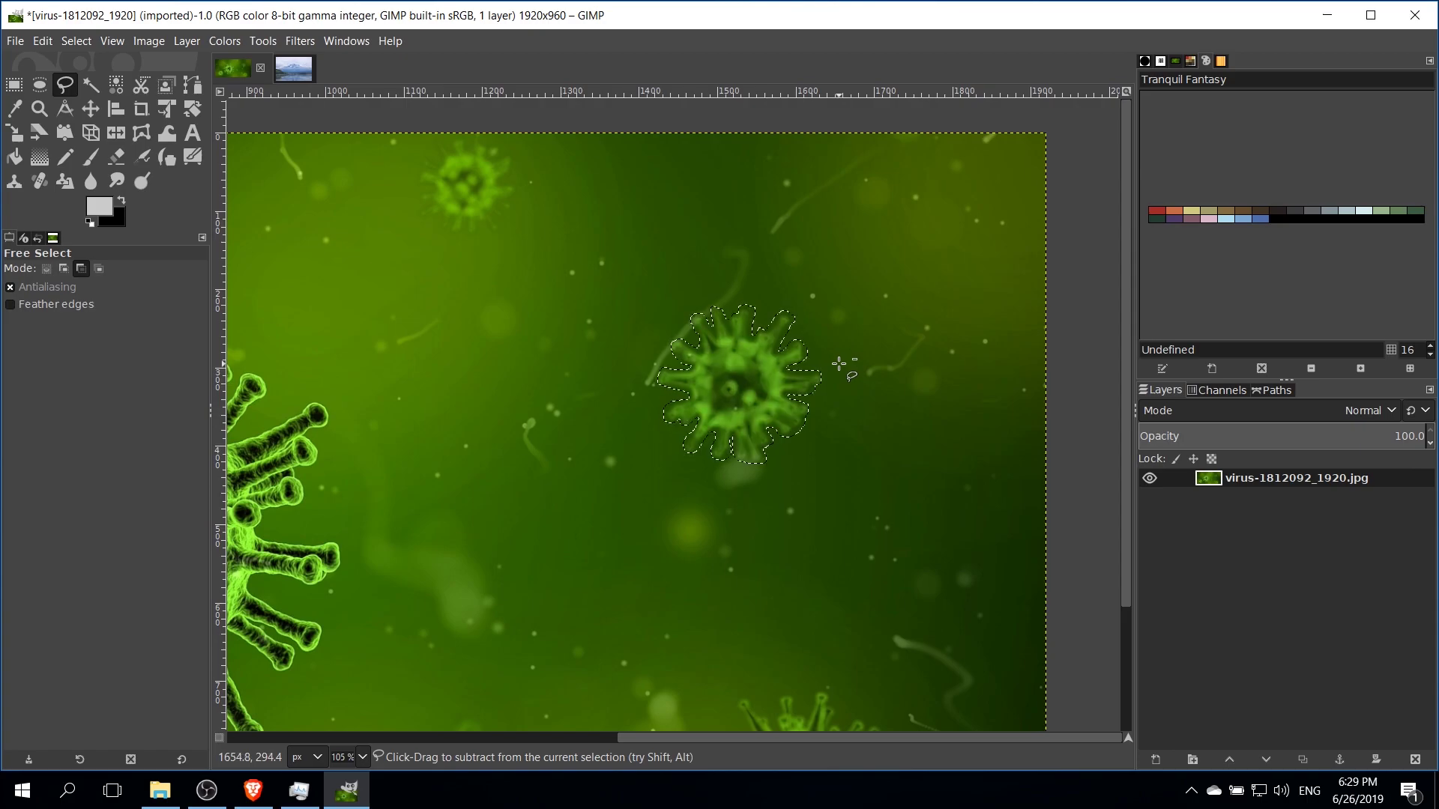
pyautogui.scroll(-1, 803, 334)
pyautogui.hscroll(-2, 803, 334)
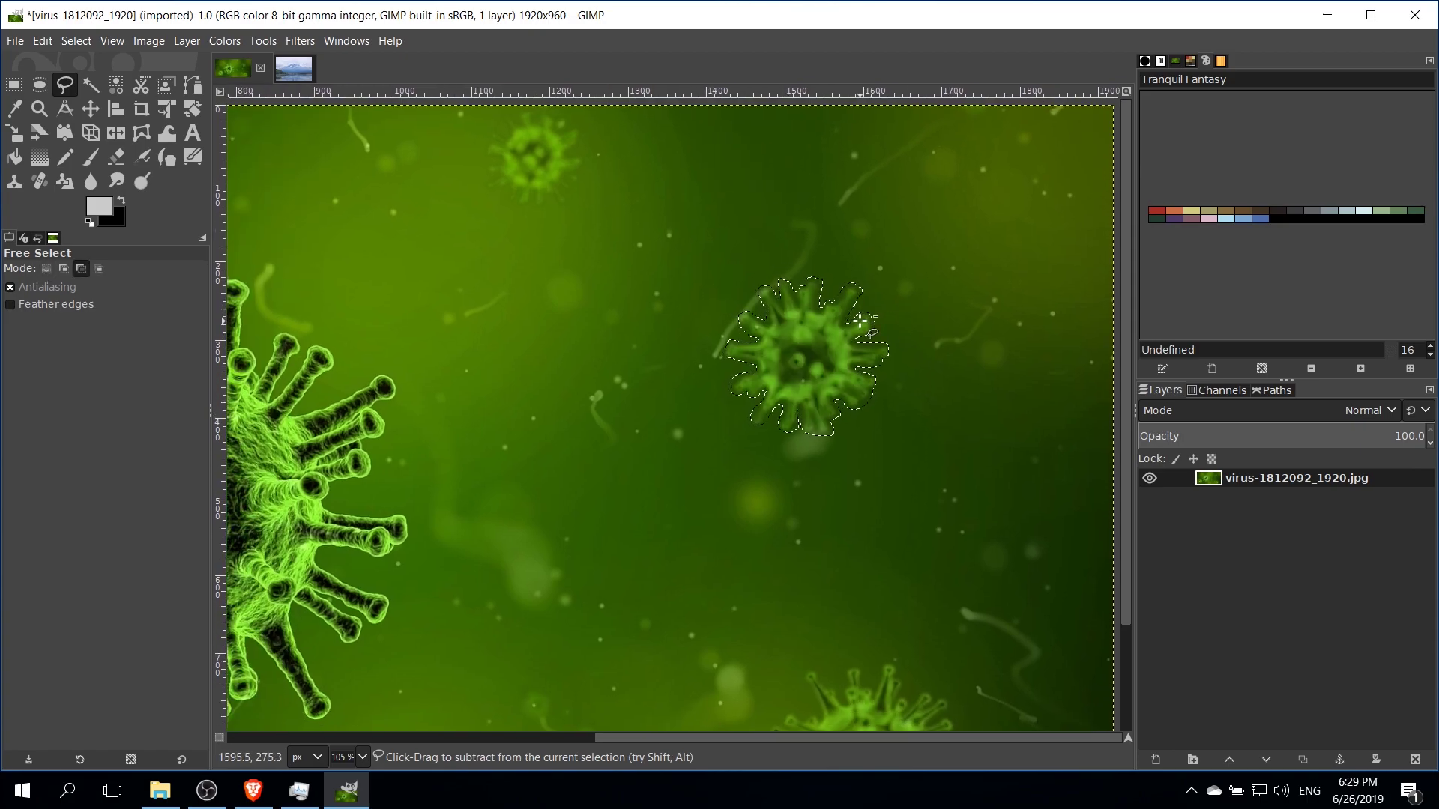
pyautogui.scroll(-2, 867, 308)
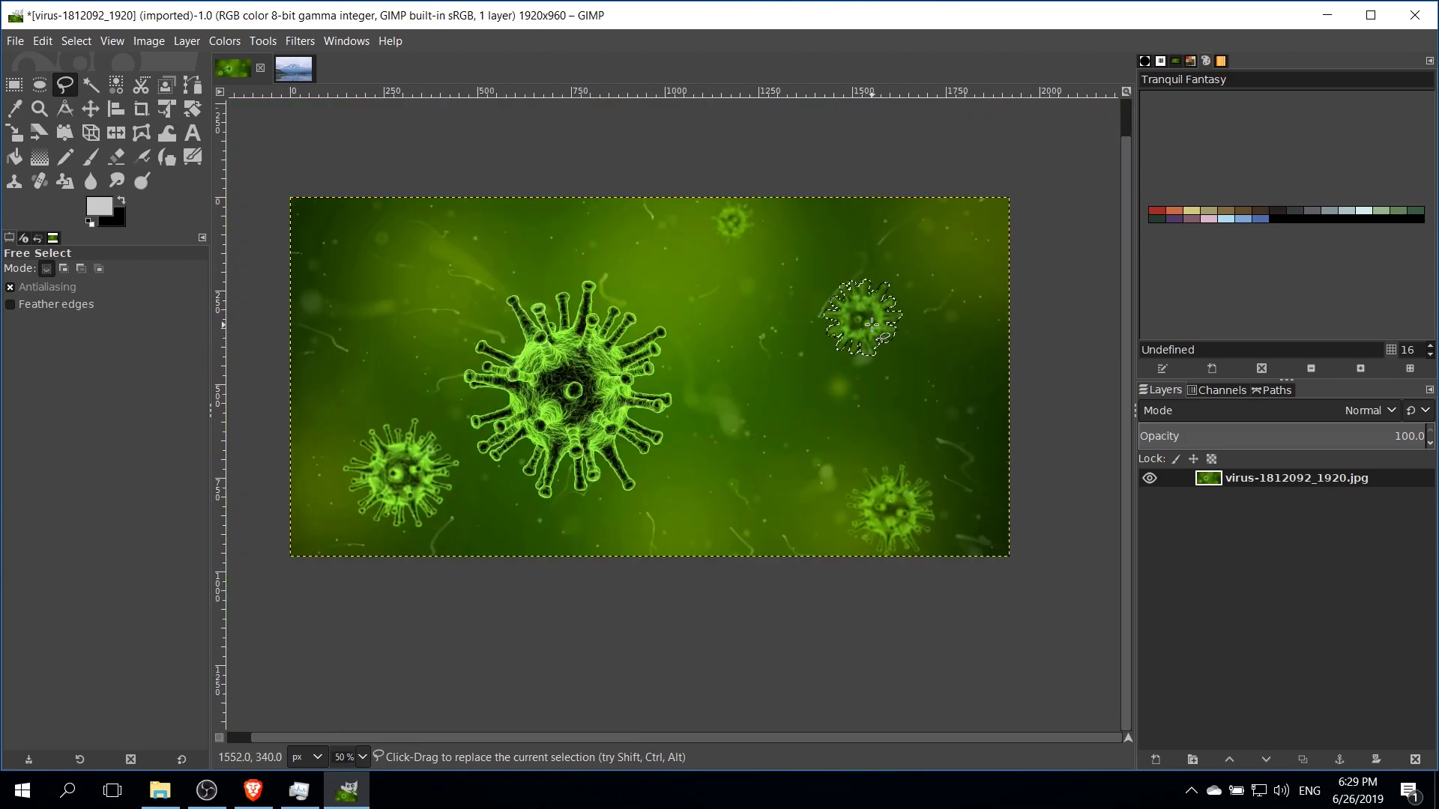
# - Redo the Heal selection so the right-hand virus blends into the green background again
pyautogui.click(297, 42)
pyautogui.moveTo(371, 182)
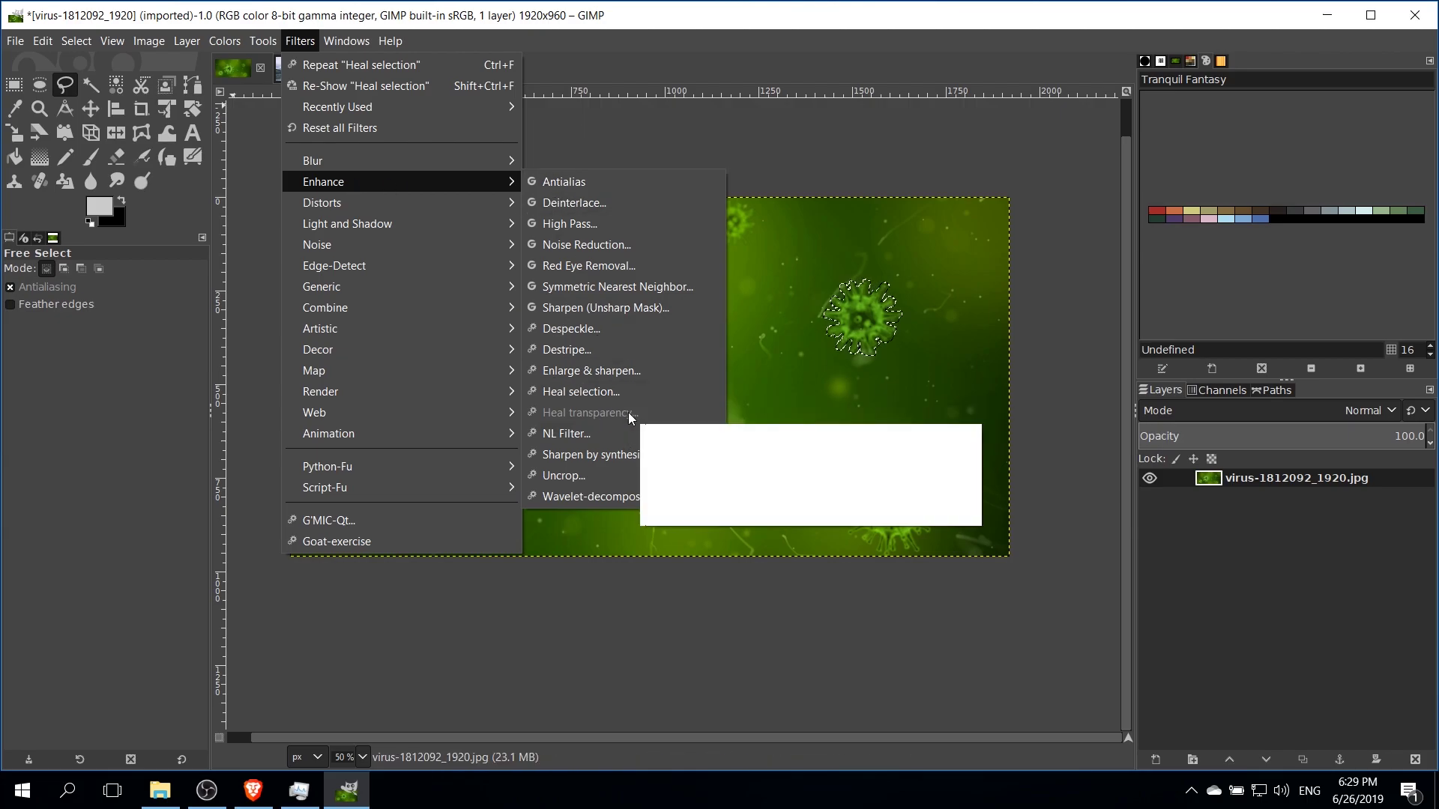
pyautogui.press('Escape')
pyautogui.press('Escape')
pyautogui.press('r')
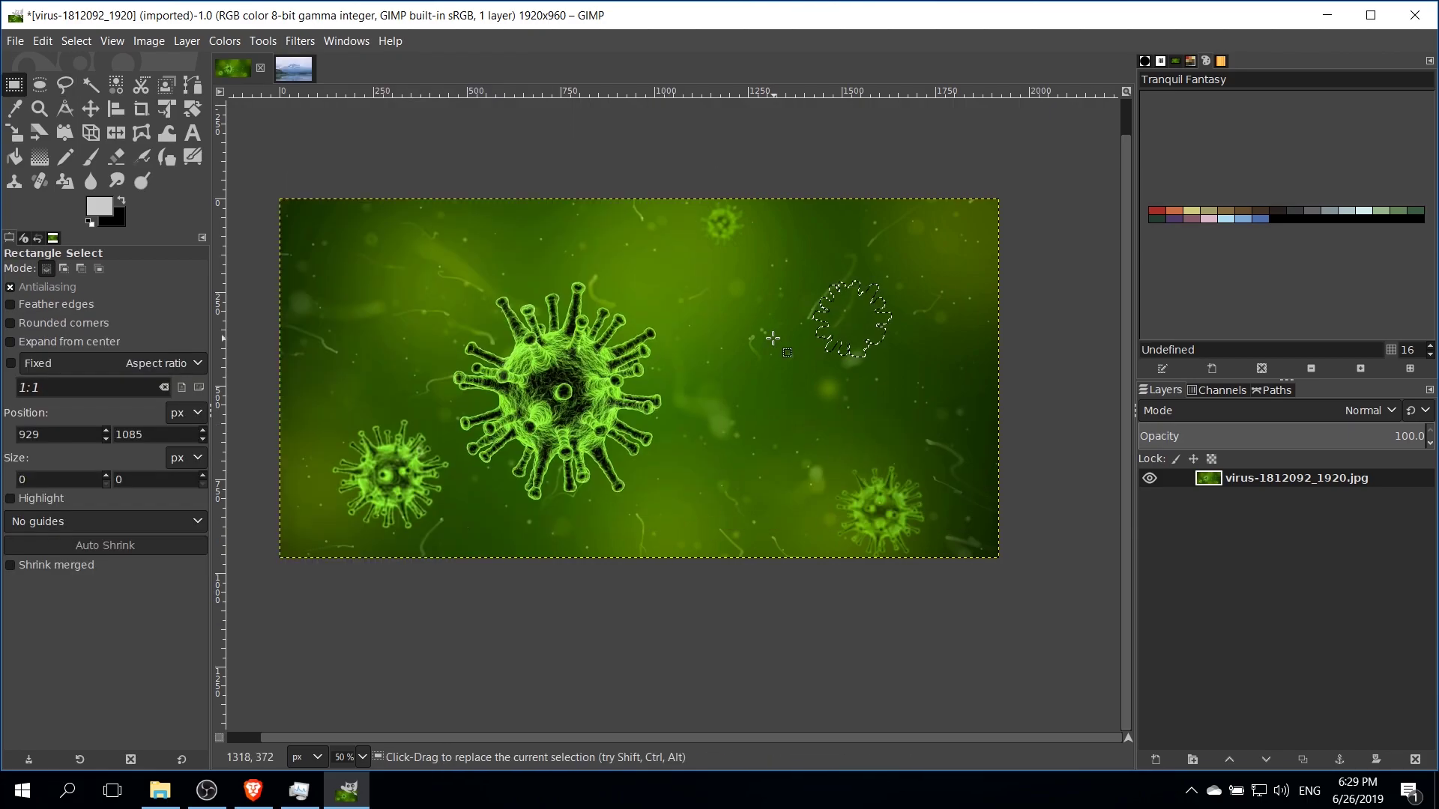